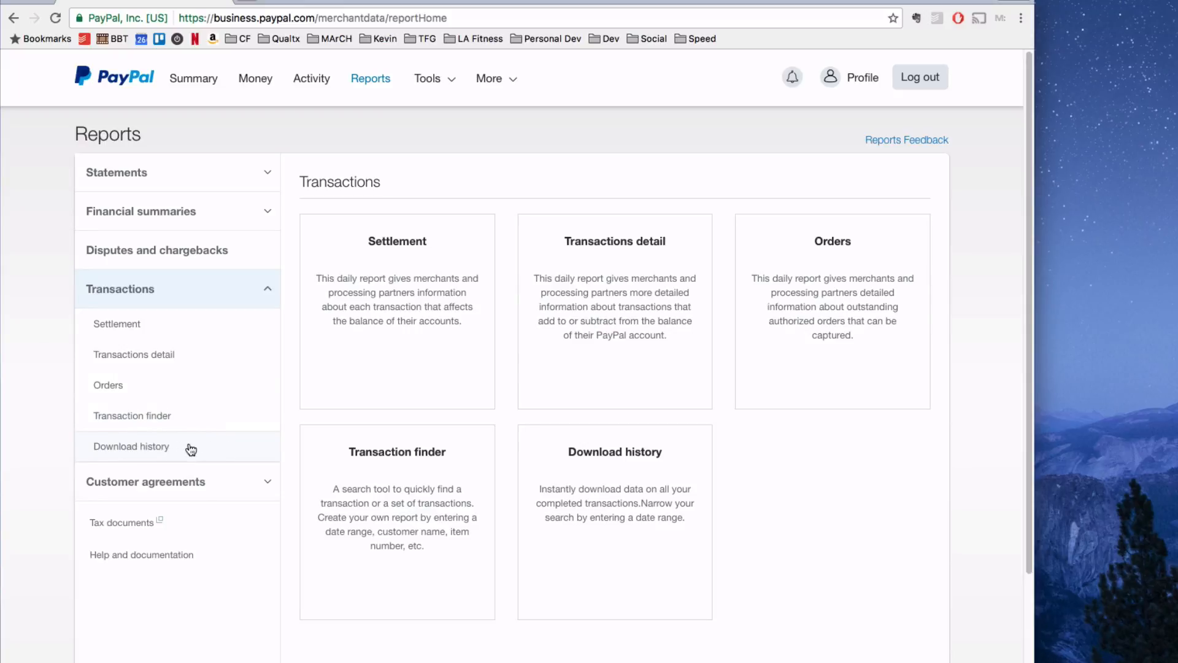
Open the Download History report under Transactions in PayPal Reports.
{"action": "left_click", "coordinate": [190, 449]}
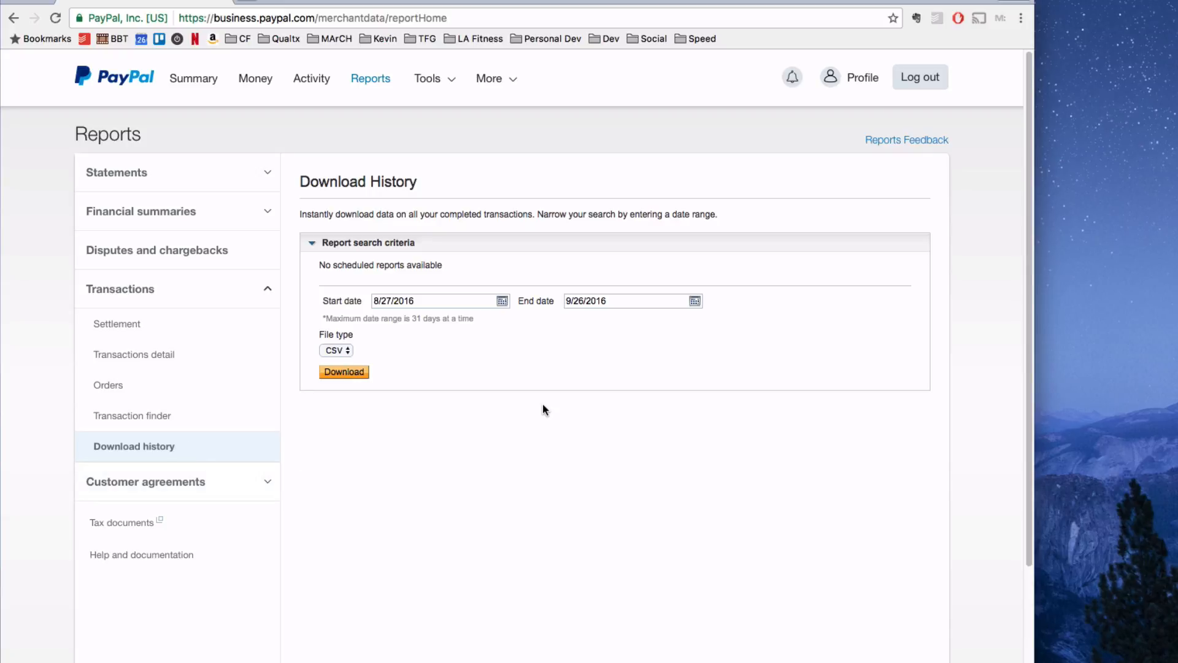
Open Google Calendar in a new tab, view the month to check dates, and return to the PayPal tab.
{"action": "key", "text": "ctrl+t"}
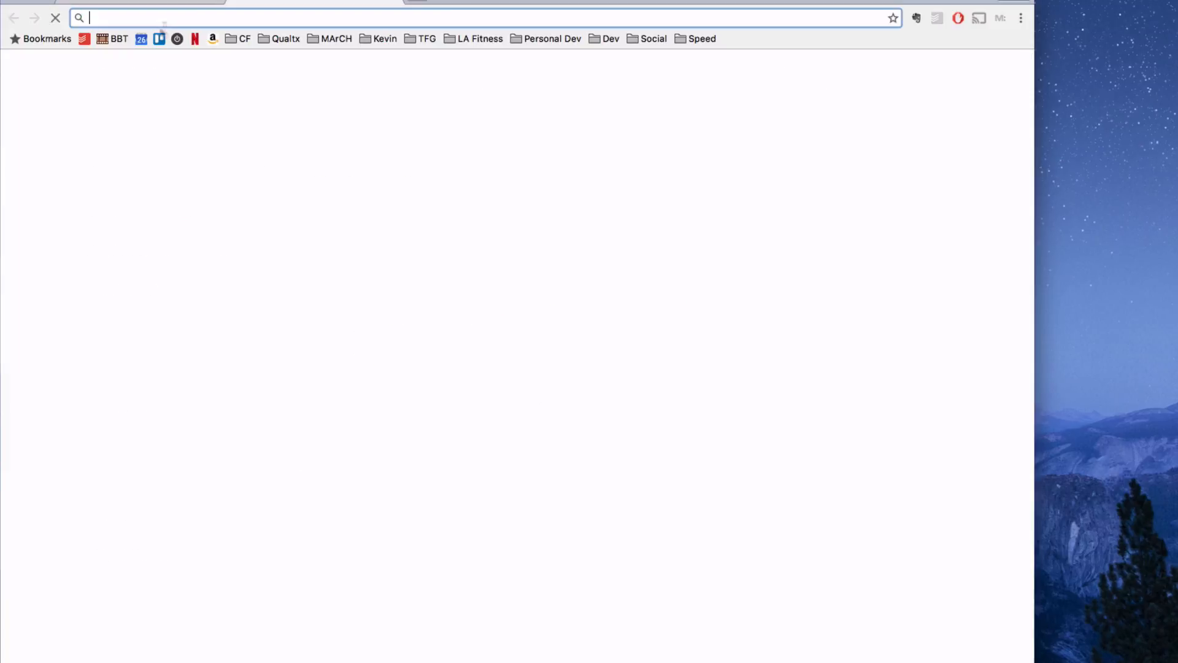
{"action": "left_click", "coordinate": [141, 38]}
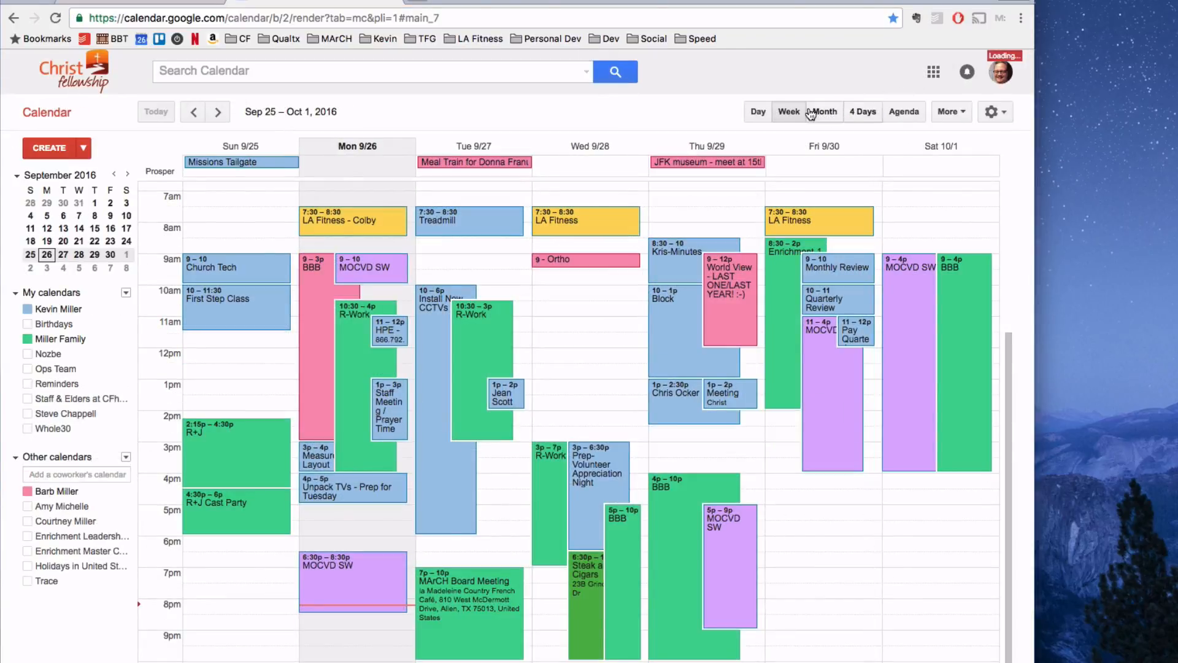
{"action": "left_click", "coordinate": [811, 115]}
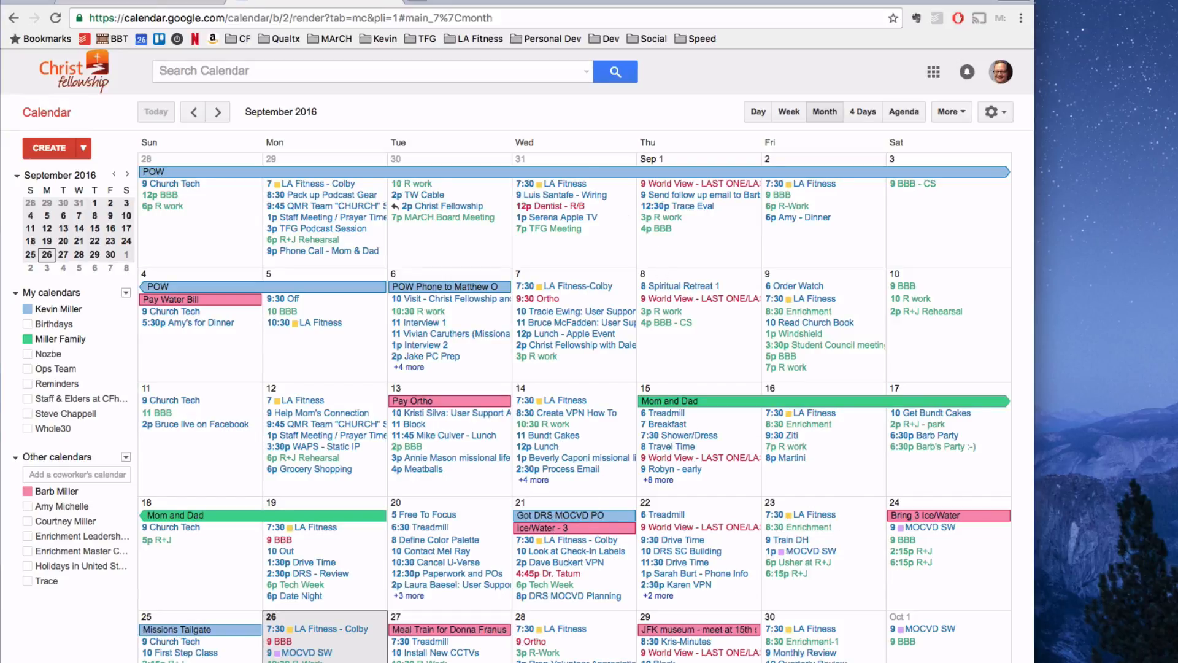
{"action": "left_click", "coordinate": [391, 1]}
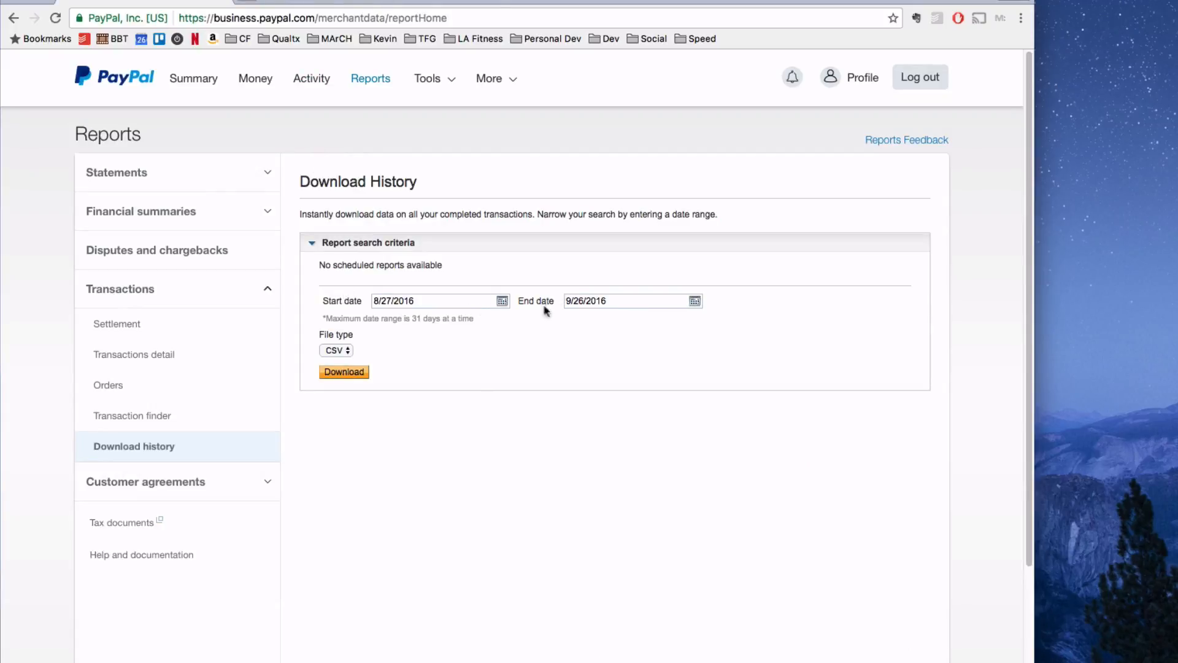
Set the start date to 9/9/2016 and download the transaction history as a CSV file.
{"action": "left_click", "coordinate": [502, 301]}
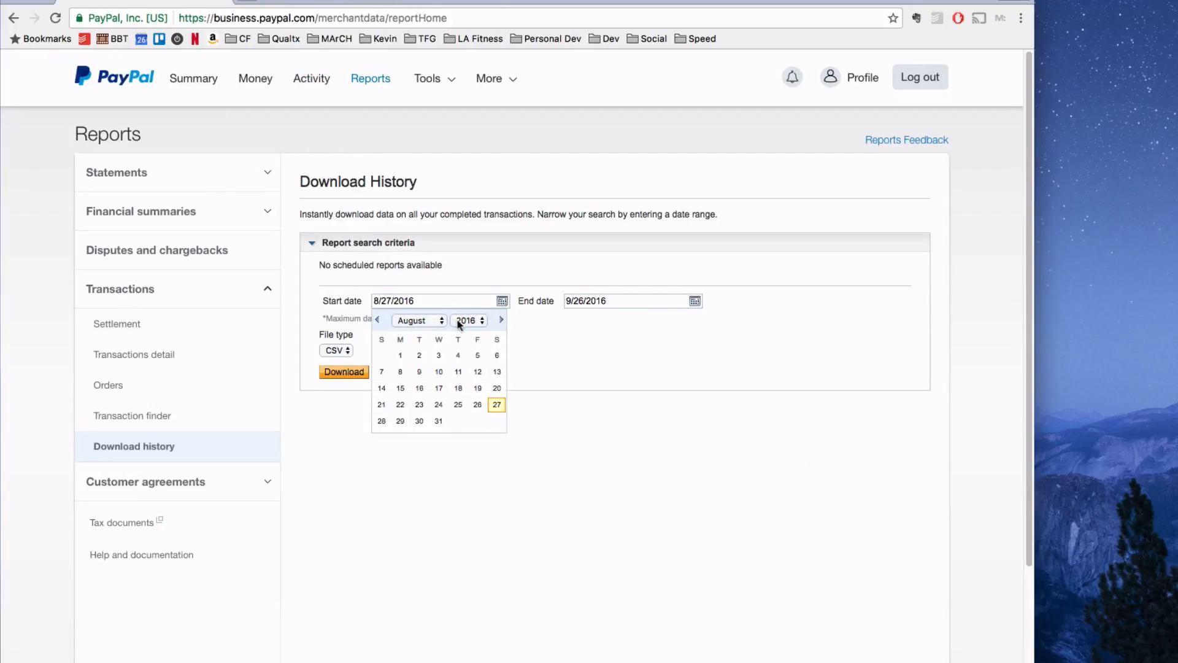
{"action": "left_click", "coordinate": [501, 320]}
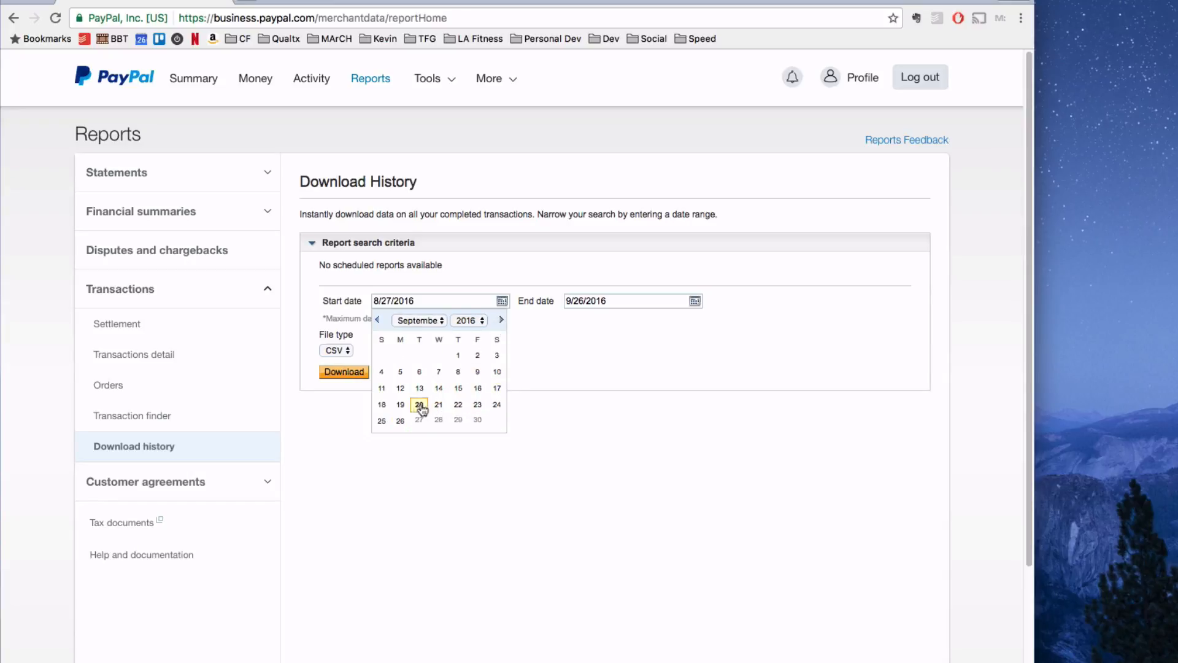
{"action": "left_click", "coordinate": [477, 372]}
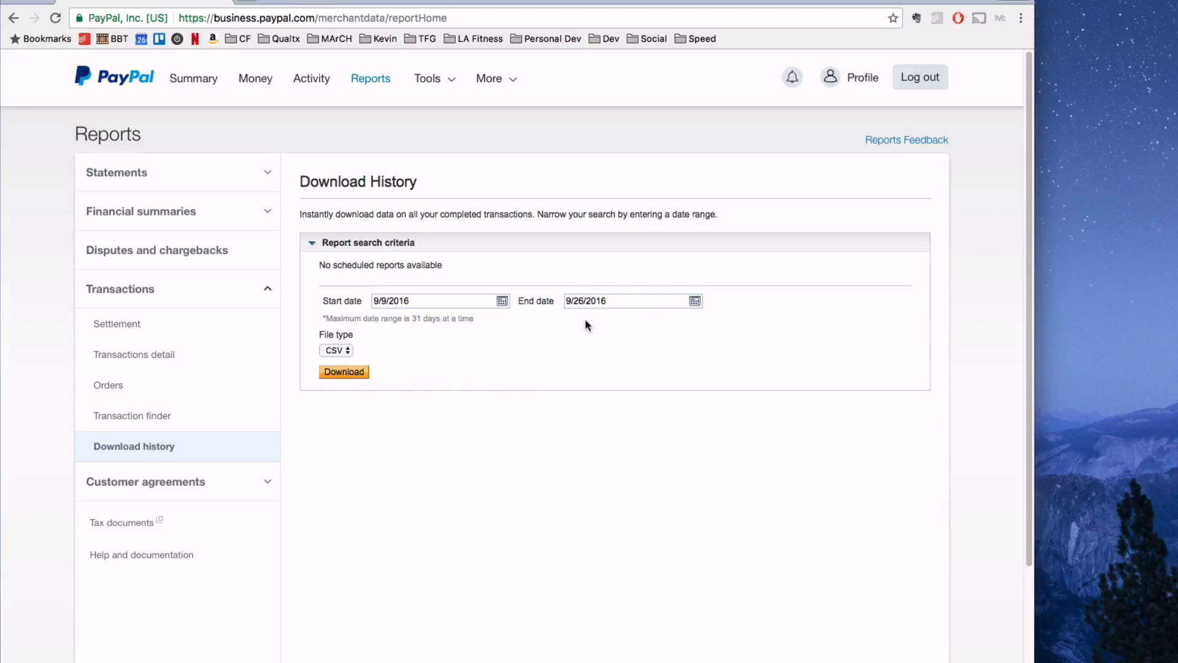
{"action": "left_click", "coordinate": [354, 374]}
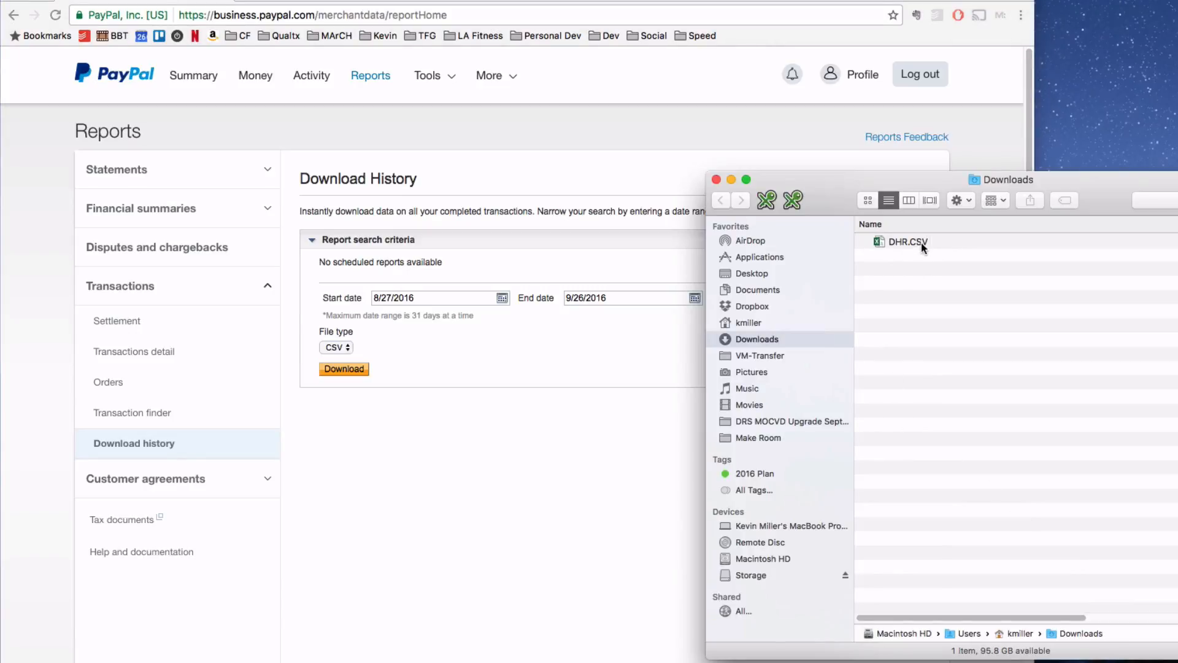
Open the downloaded DHR.CSV file in Excel and enlarge the spreadsheet window.
{"action": "double_click", "coordinate": [908, 242]}
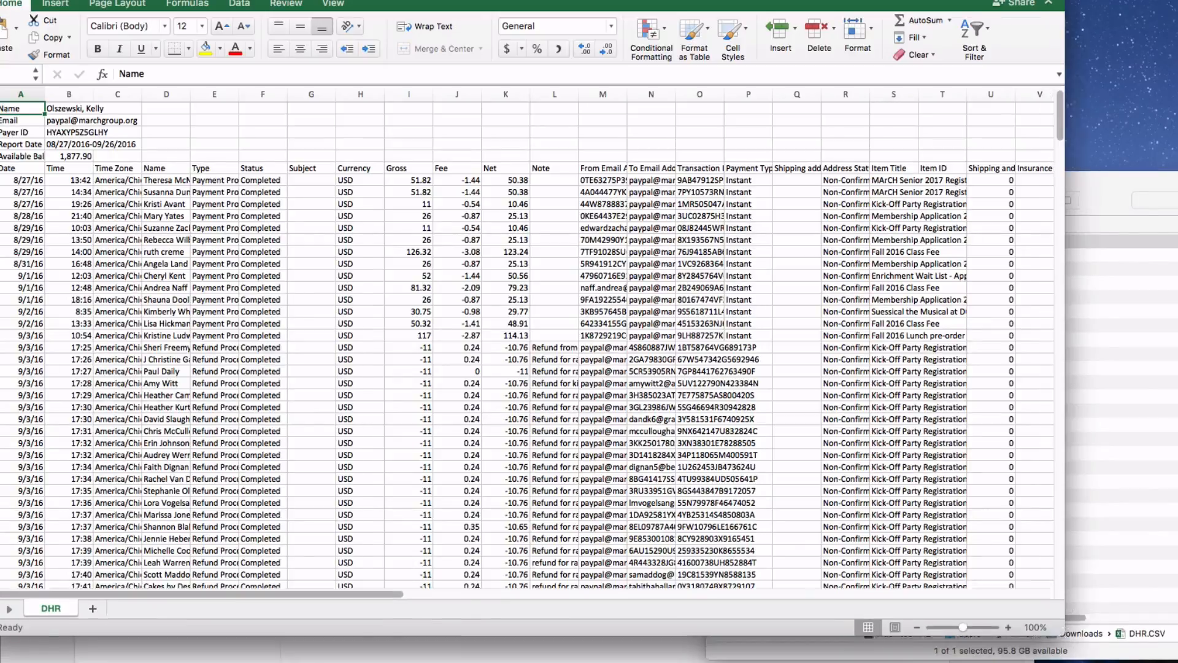
{"action": "left_click_drag", "start_coordinate": [1051, 627], "coordinate": [1177, 662]}
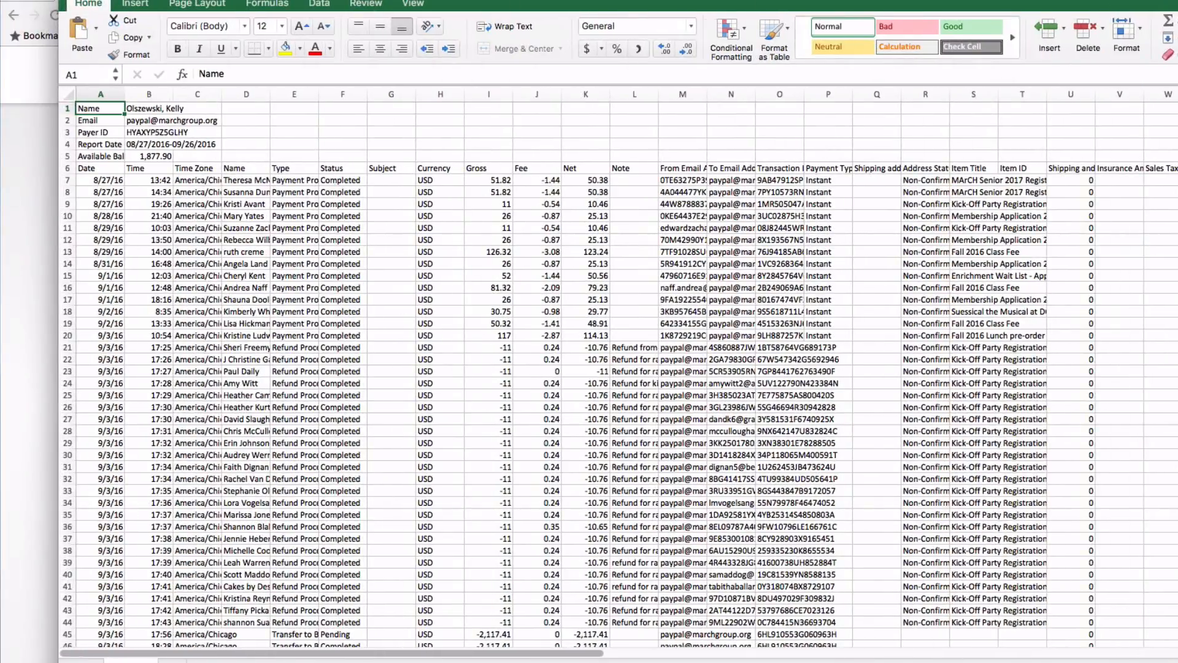
Delete the five account summary rows above the column headers.
{"action": "left_click", "coordinate": [65, 107]}
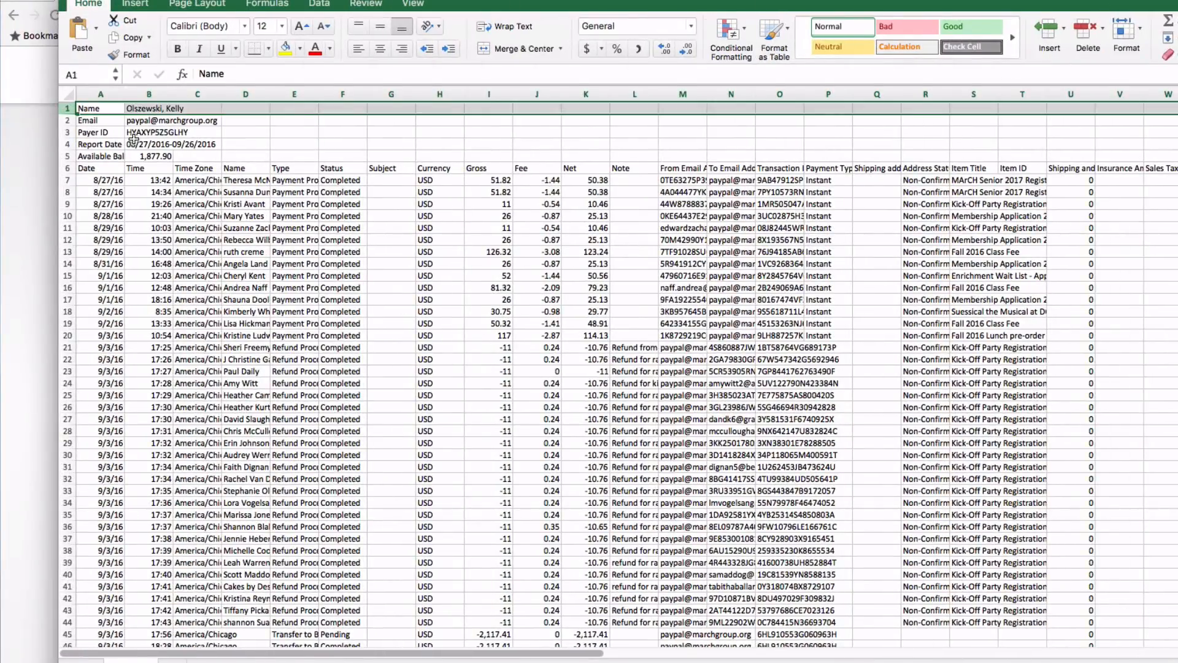
{"action": "left_click_drag", "start_coordinate": [132, 139], "coordinate": [133, 138]}
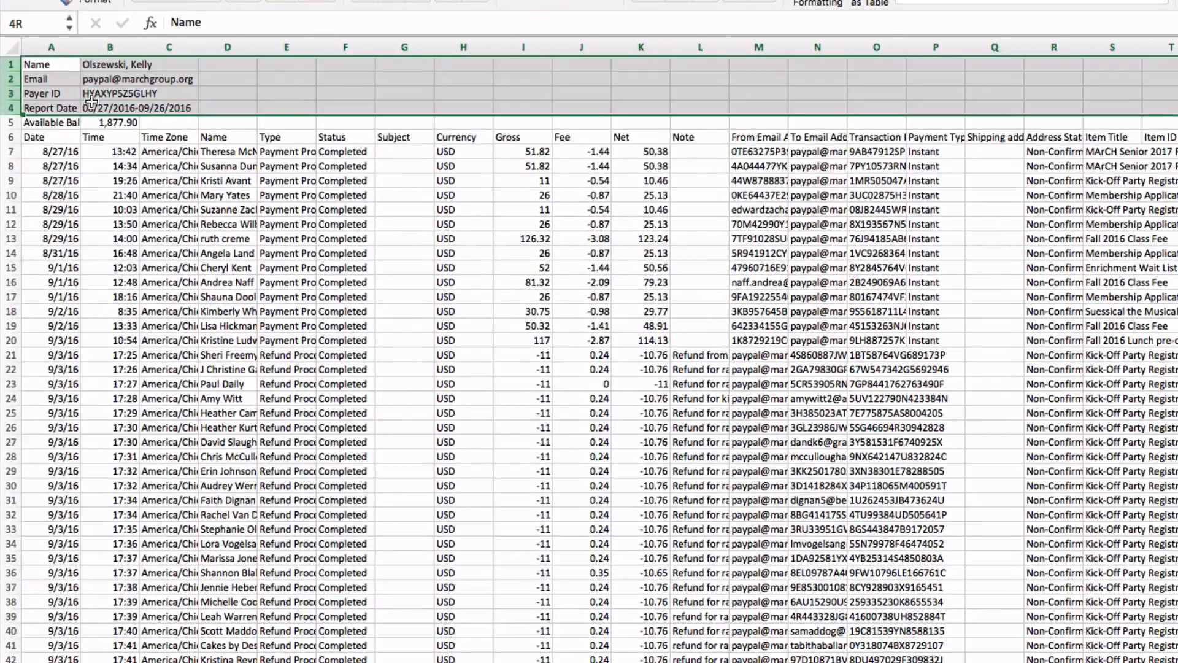
{"action": "left_click_drag", "start_coordinate": [91, 102], "coordinate": [80, 115]}
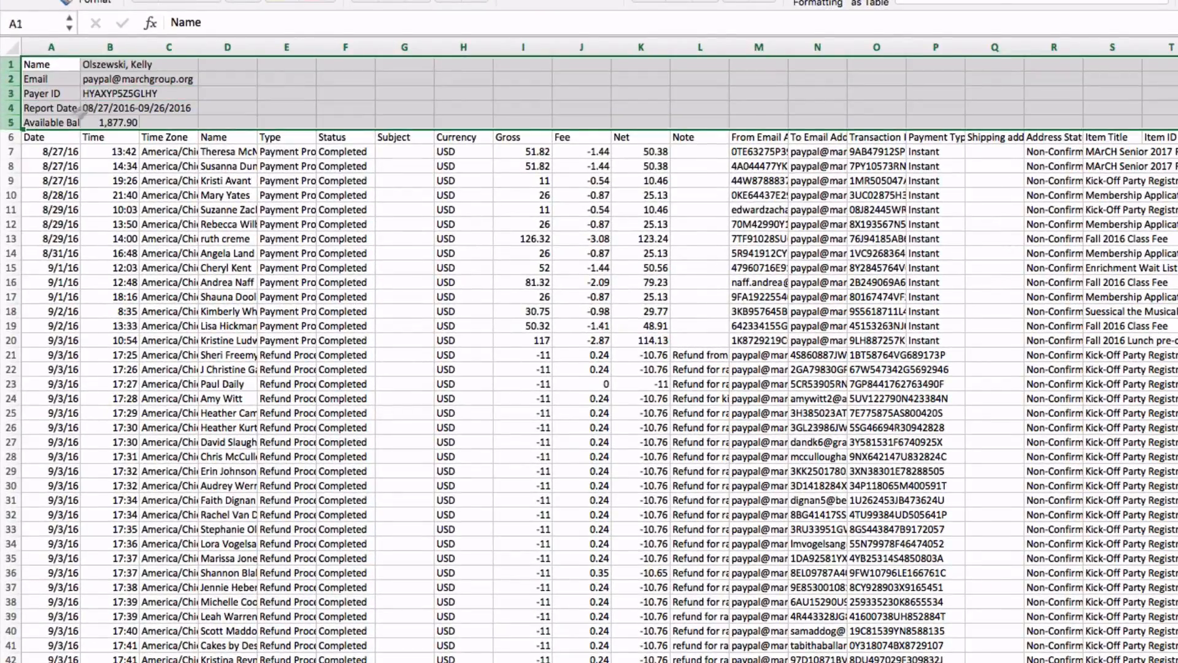
{"action": "right_click", "coordinate": [9, 94]}
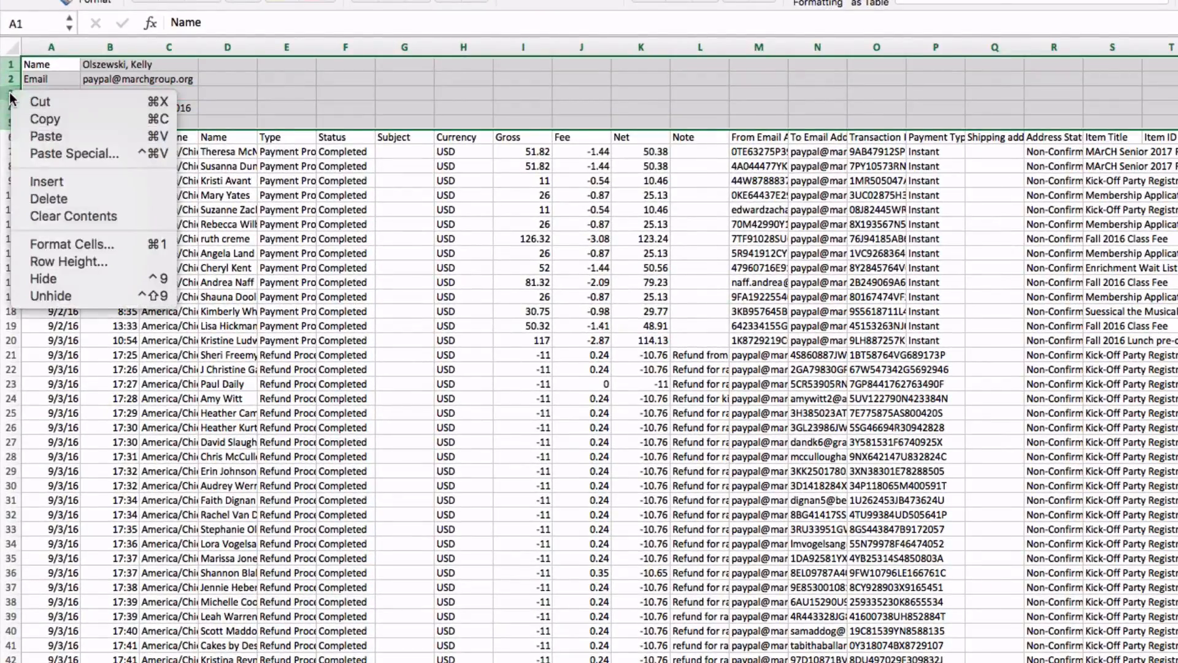
{"action": "left_click", "coordinate": [31, 195]}
Delete the Time and Time Zone columns.
{"action": "left_click", "coordinate": [281, 62]}
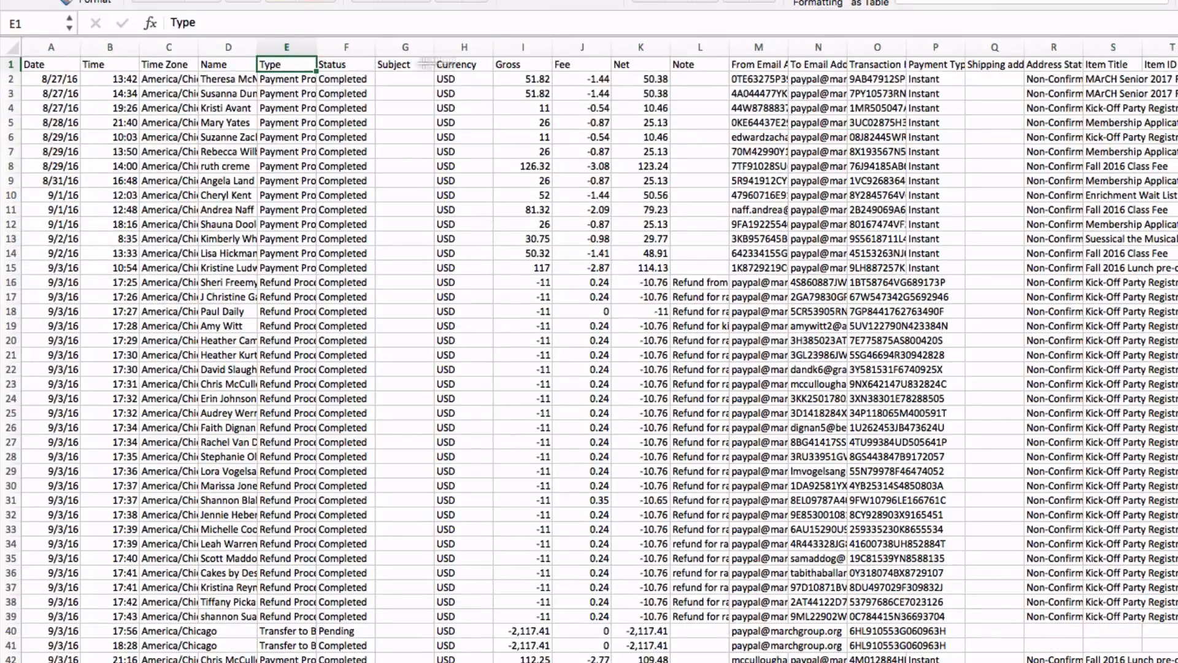
{"action": "left_click", "coordinate": [12, 64]}
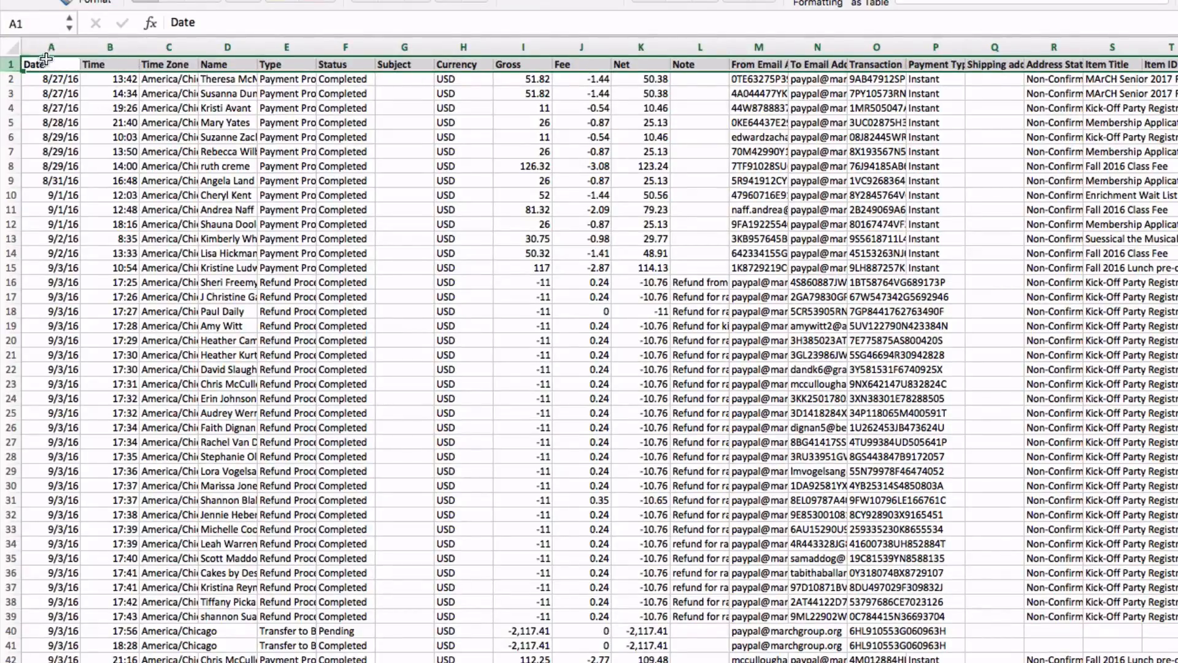
{"action": "left_click", "coordinate": [104, 45]}
{"action": "key", "text": "shift+Right"}
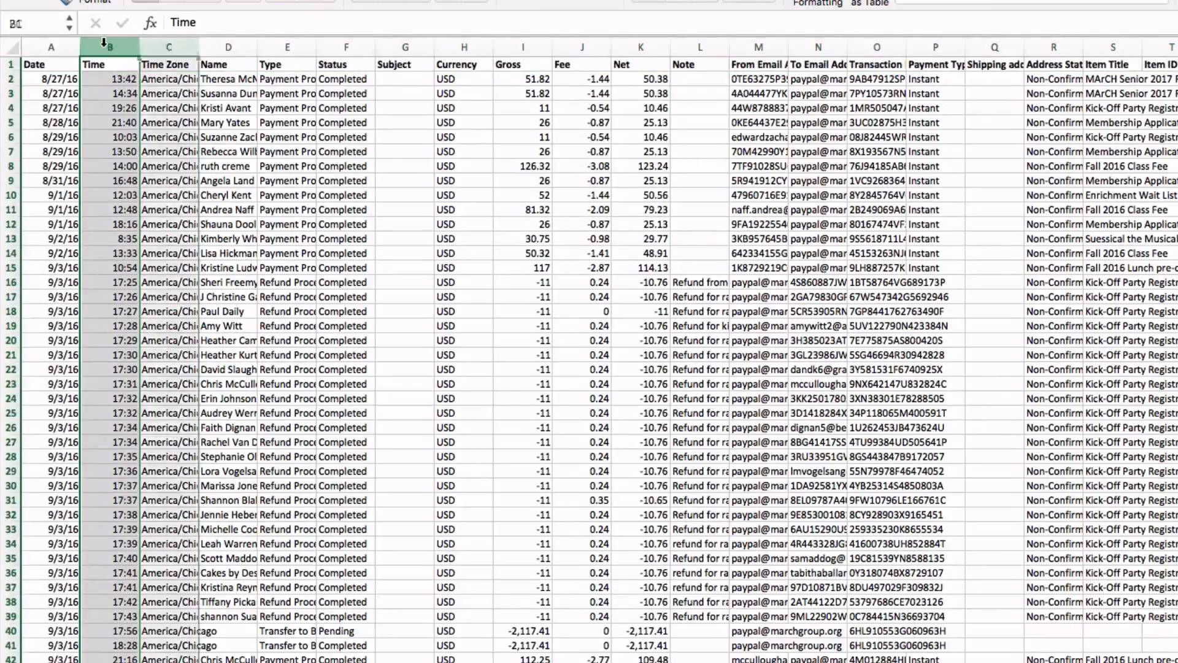
{"action": "right_click", "coordinate": [106, 45]}
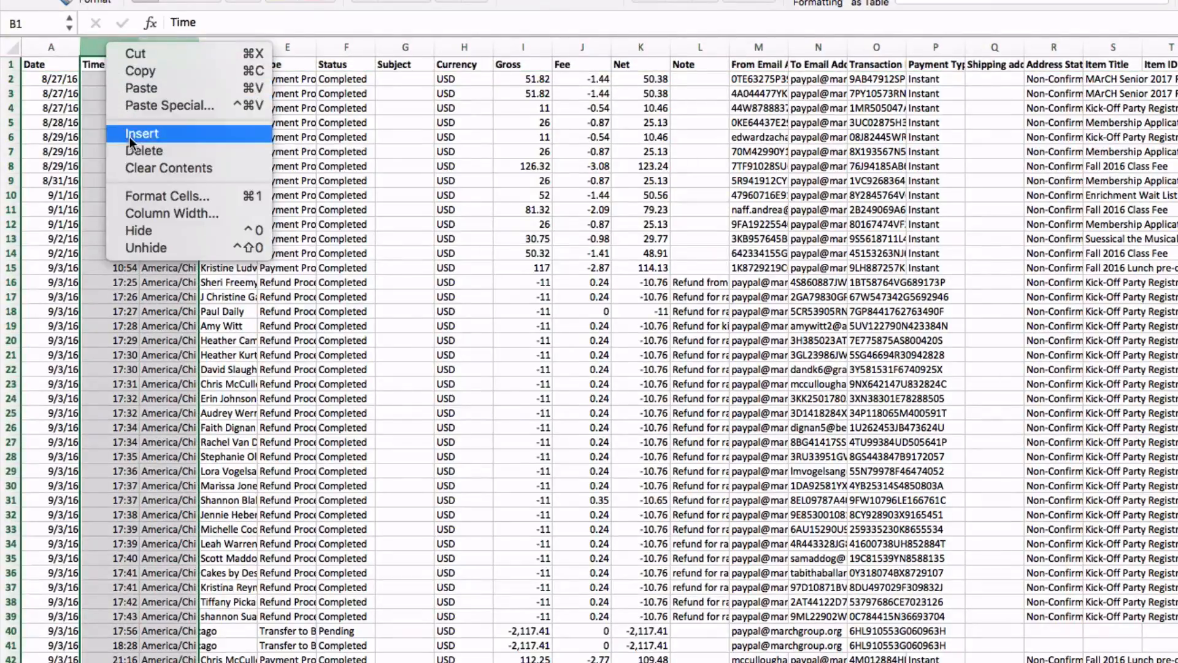
{"action": "left_click", "coordinate": [127, 151]}
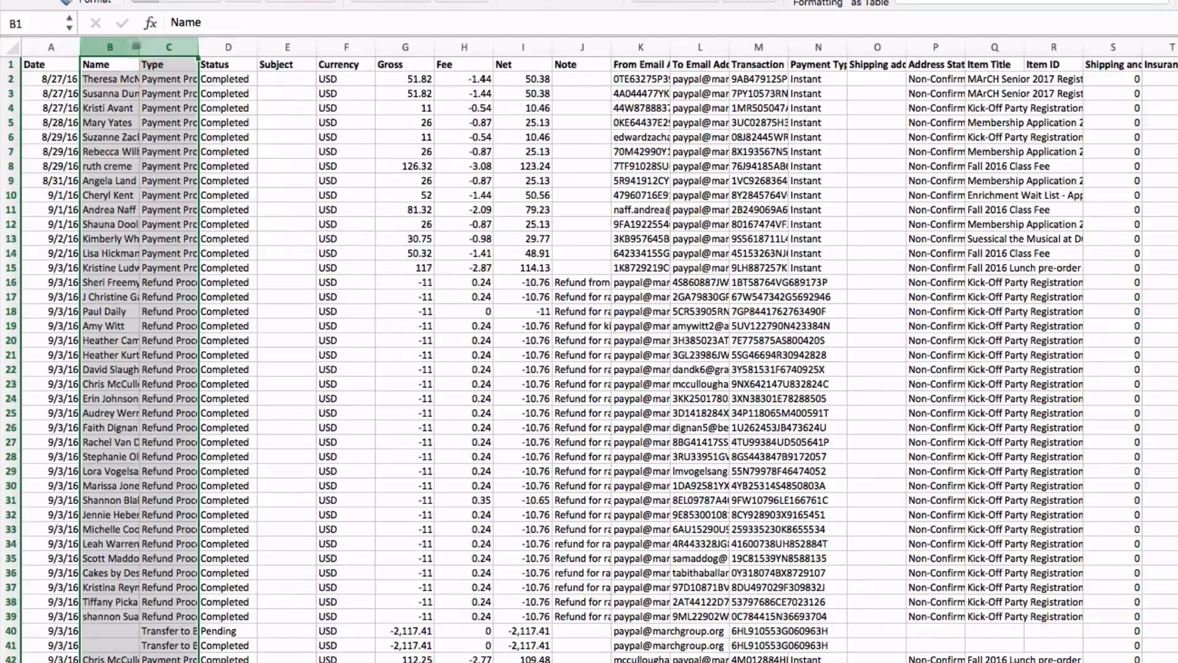
Delete the Type, Status, Subject and Currency columns.
{"action": "left_click", "coordinate": [182, 45]}
{"action": "key", "text": "shift+Right"}
{"action": "key", "text": "shift+Right"}
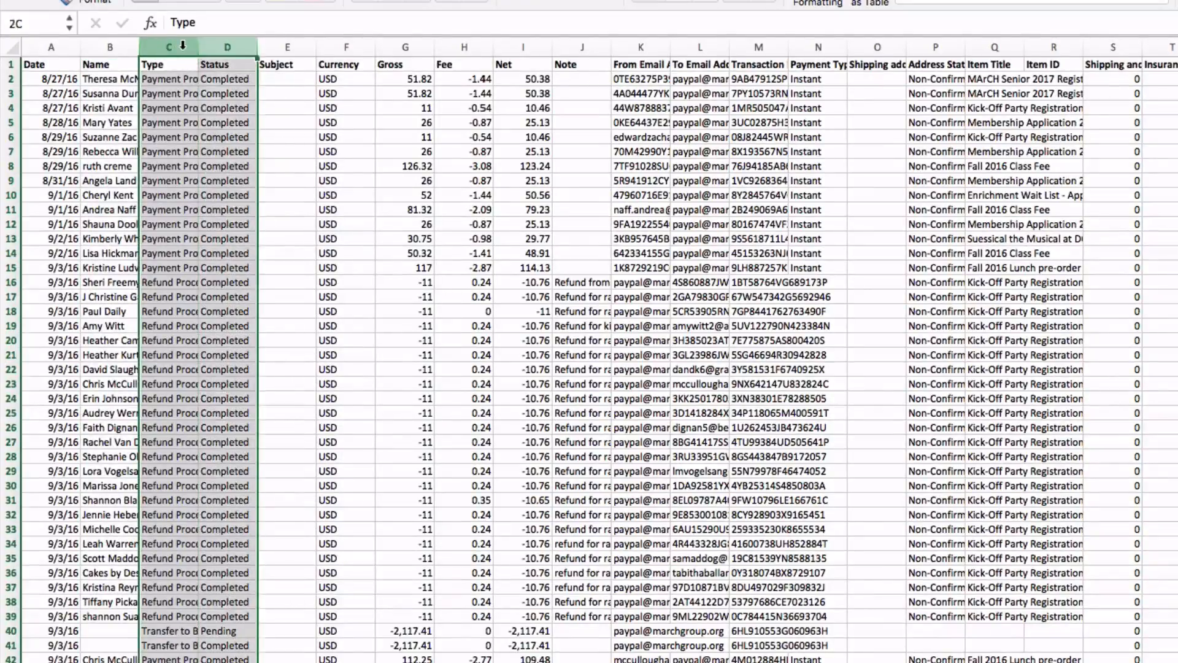
{"action": "key", "text": "shift+Right"}
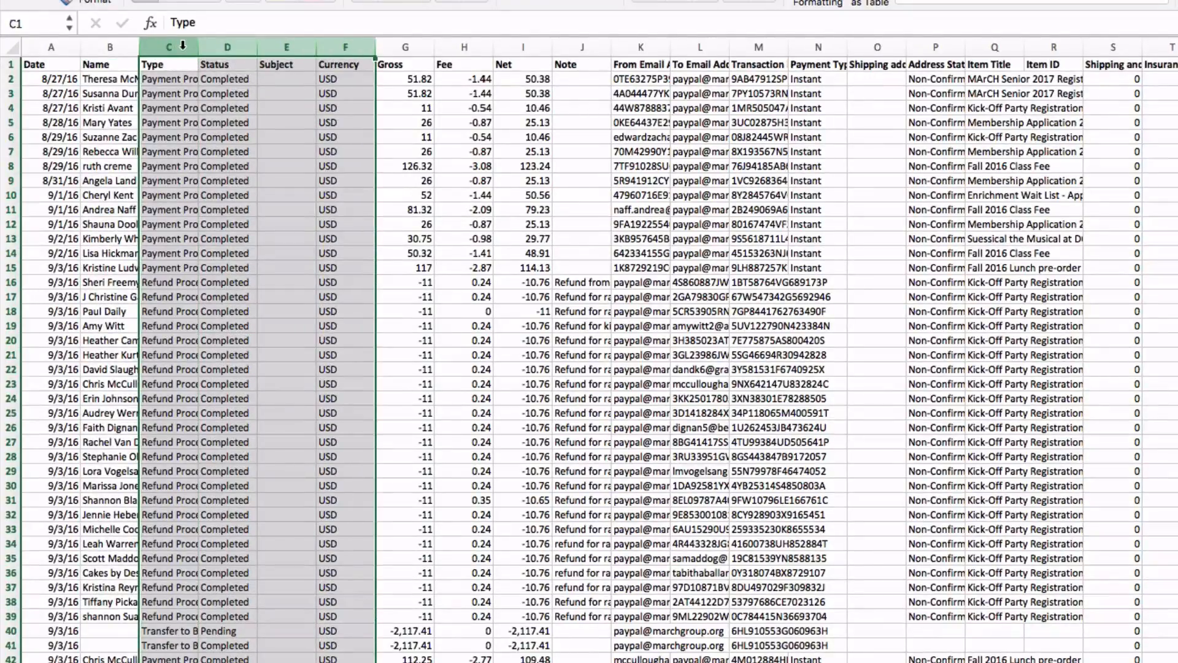
{"action": "right_click", "coordinate": [270, 46]}
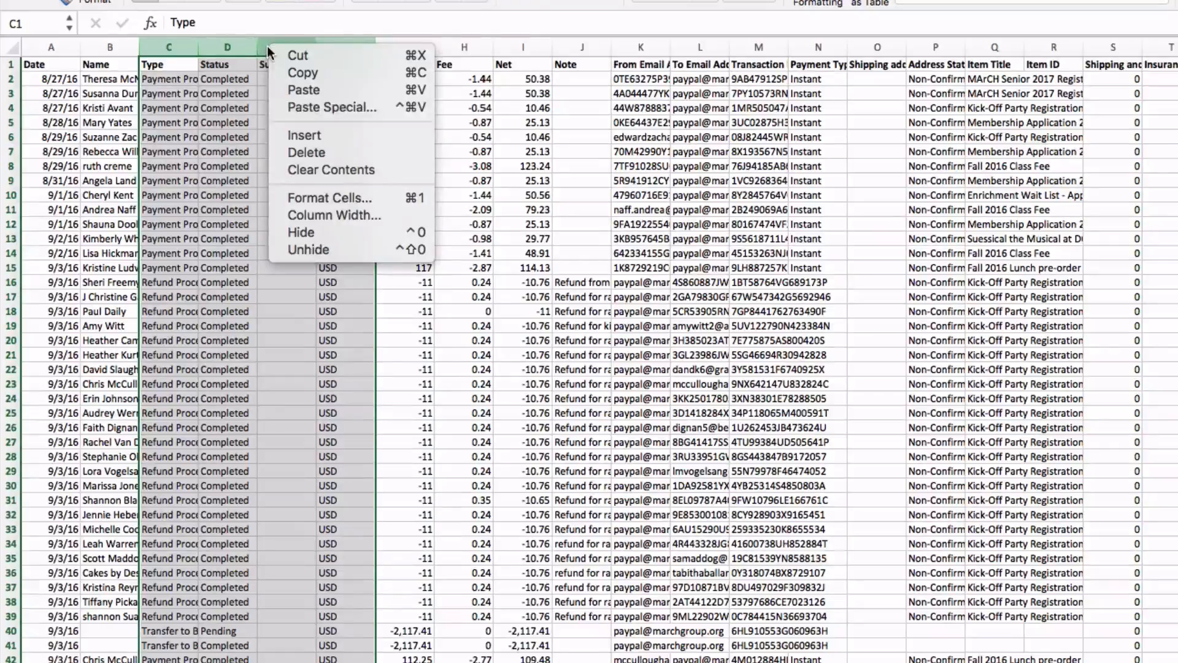
{"action": "left_click", "coordinate": [295, 159]}
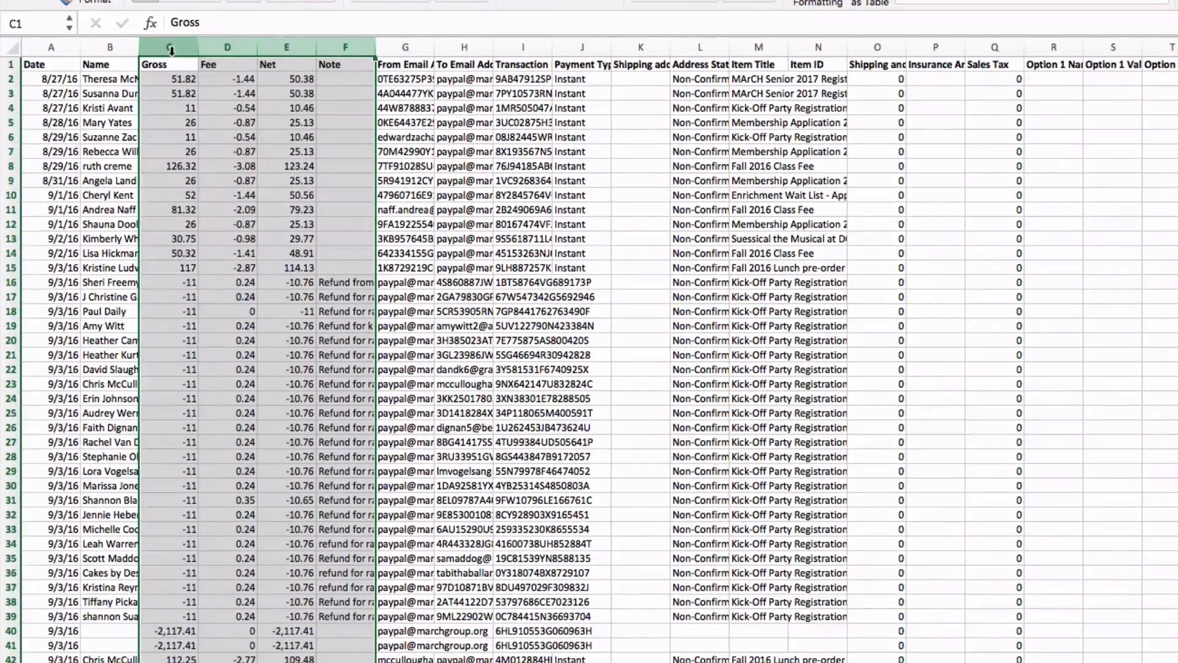
Delete the Note column.
{"action": "left_click", "coordinate": [172, 50]}
{"action": "left_click", "coordinate": [339, 50]}
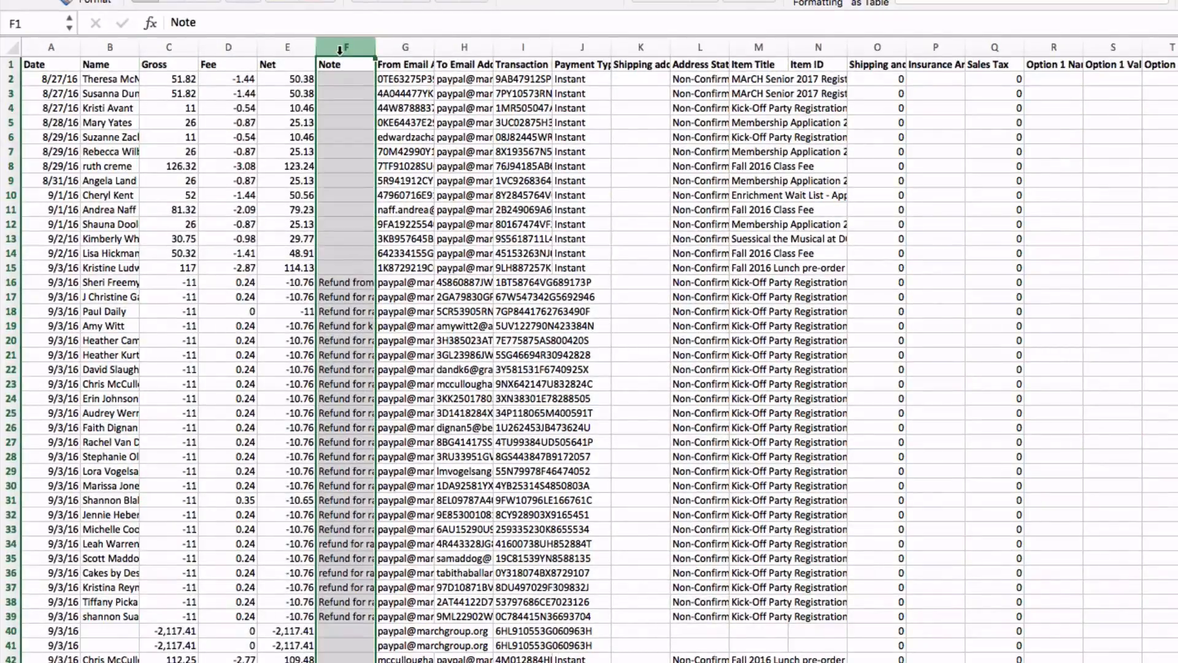
{"action": "right_click", "coordinate": [340, 51]}
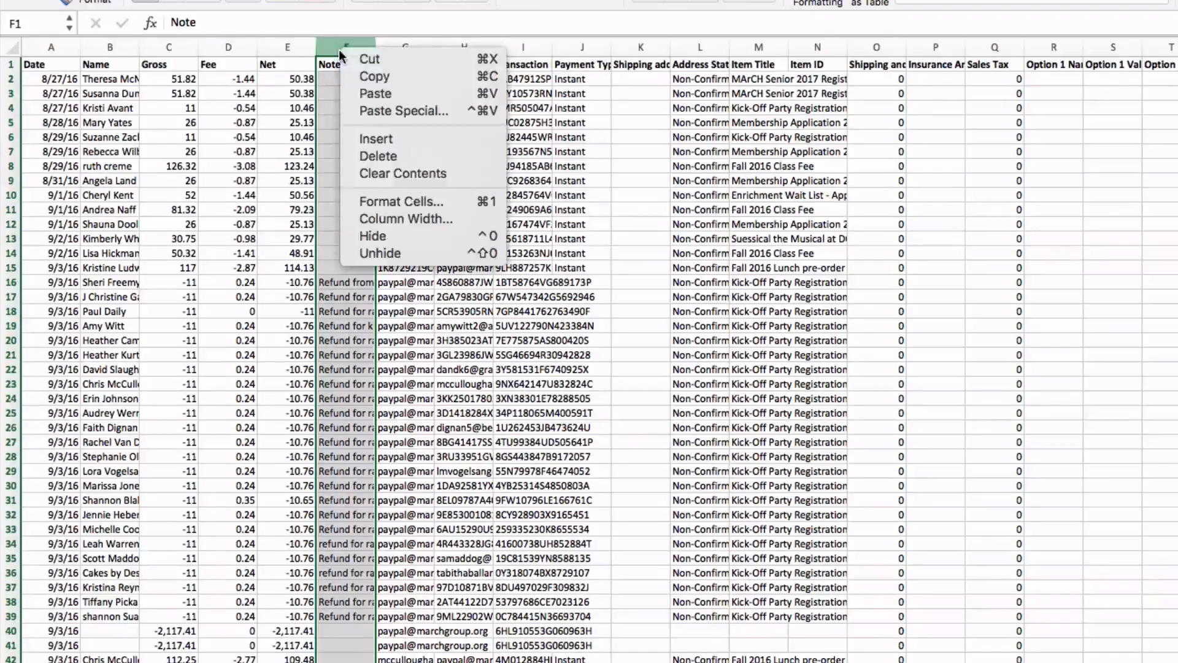
{"action": "left_click", "coordinate": [376, 155]}
Delete the six columns from From Email Address through Address Status.
{"action": "key", "text": "shift+Right"}
{"action": "key", "text": "shift+Right"}
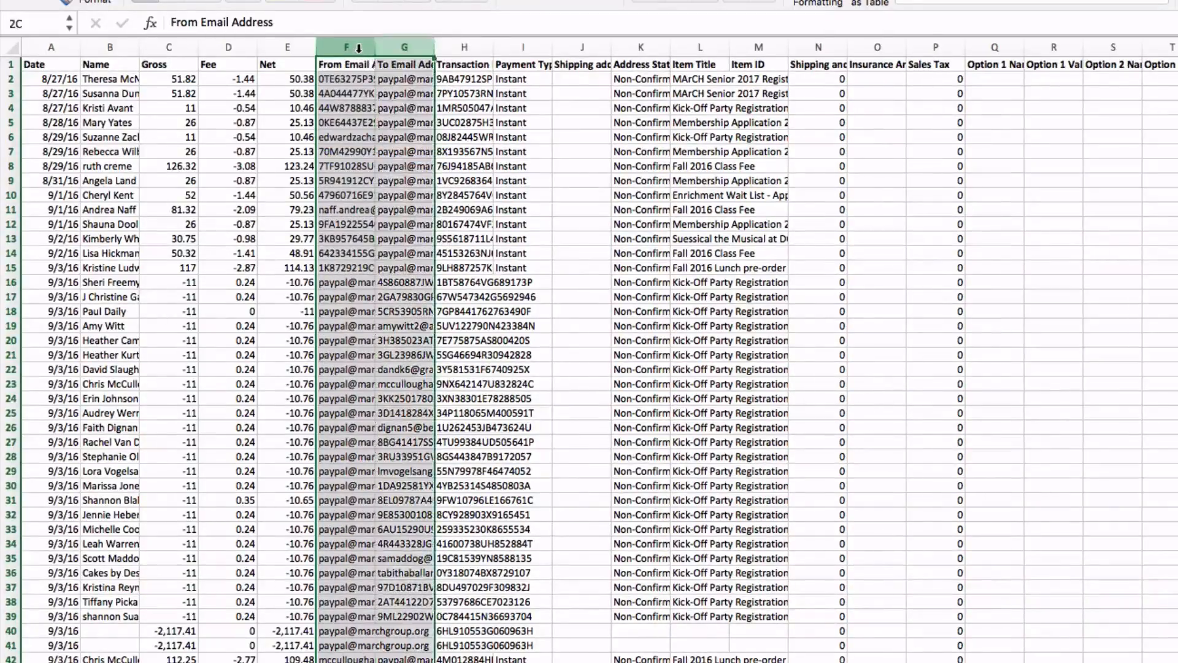
{"action": "key", "text": "shift+Right"}
{"action": "key", "text": "shift+Right"}
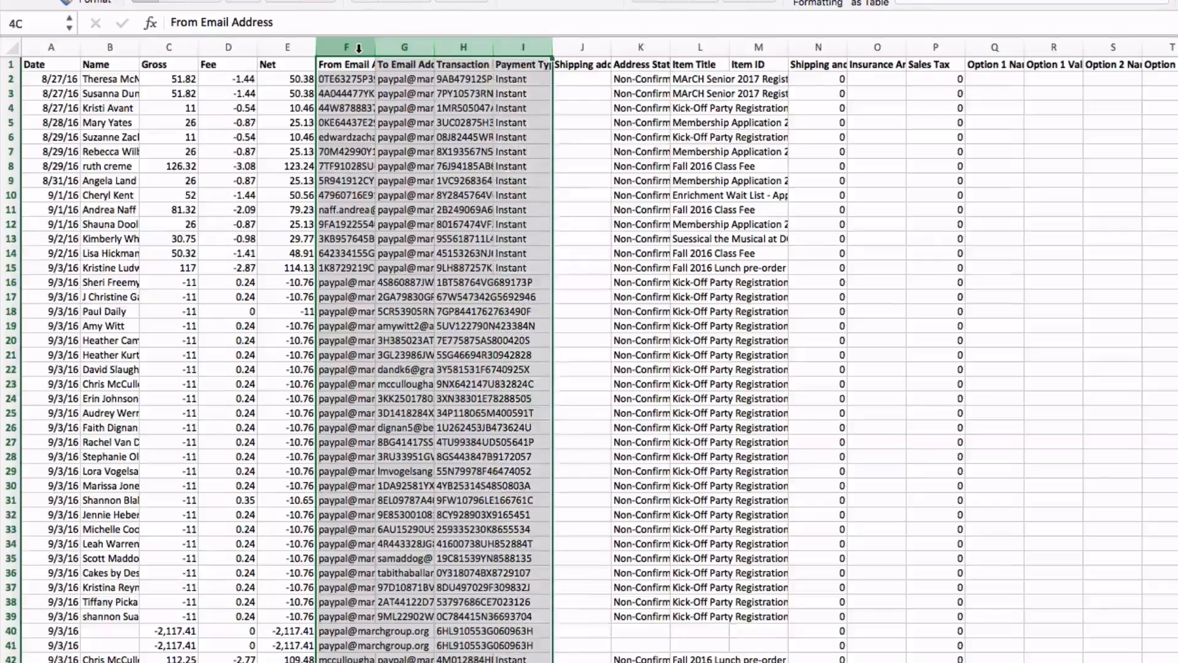
{"action": "key", "text": "shift+Right"}
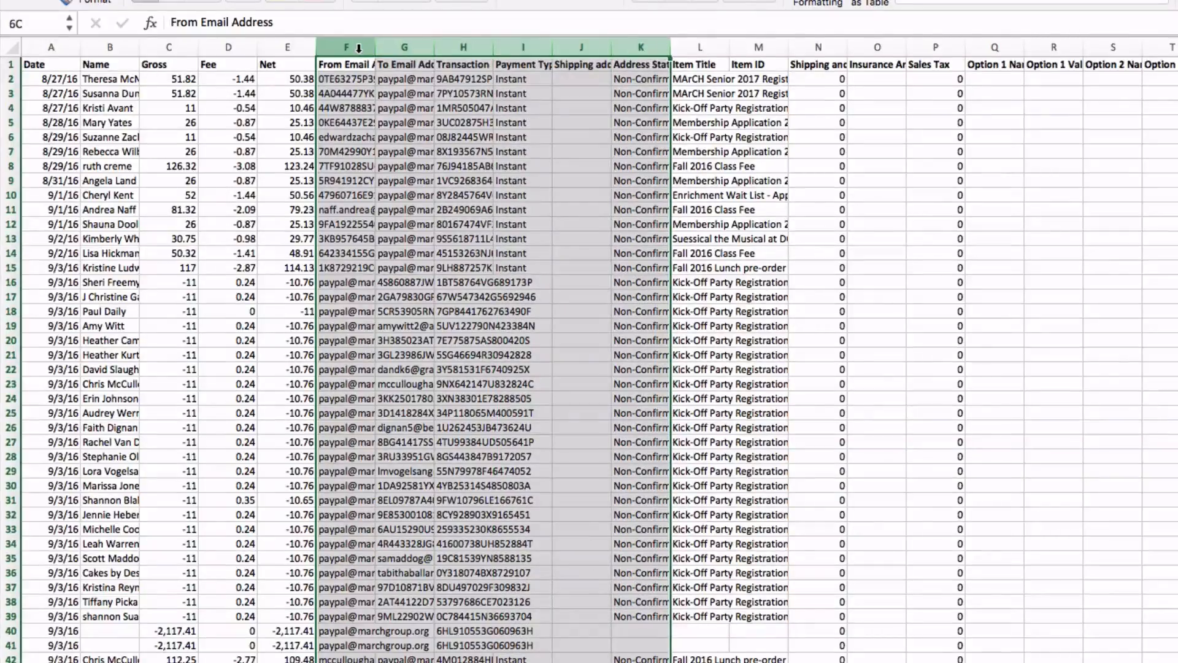
{"action": "right_click", "coordinate": [355, 58]}
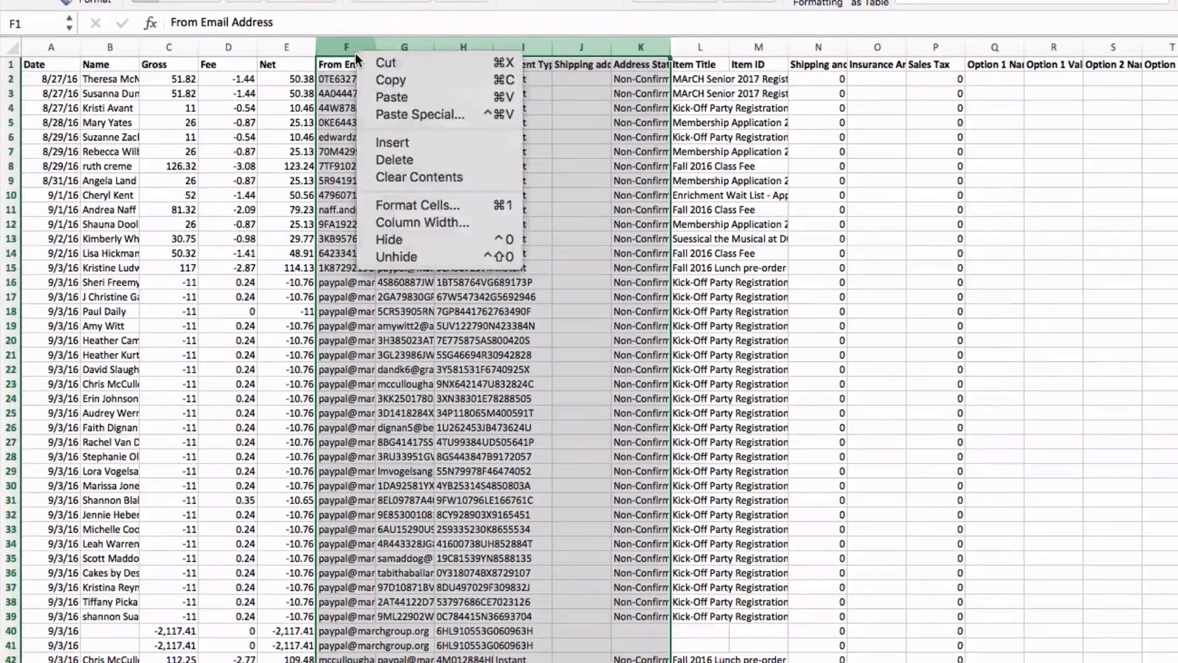
{"action": "left_click", "coordinate": [393, 160]}
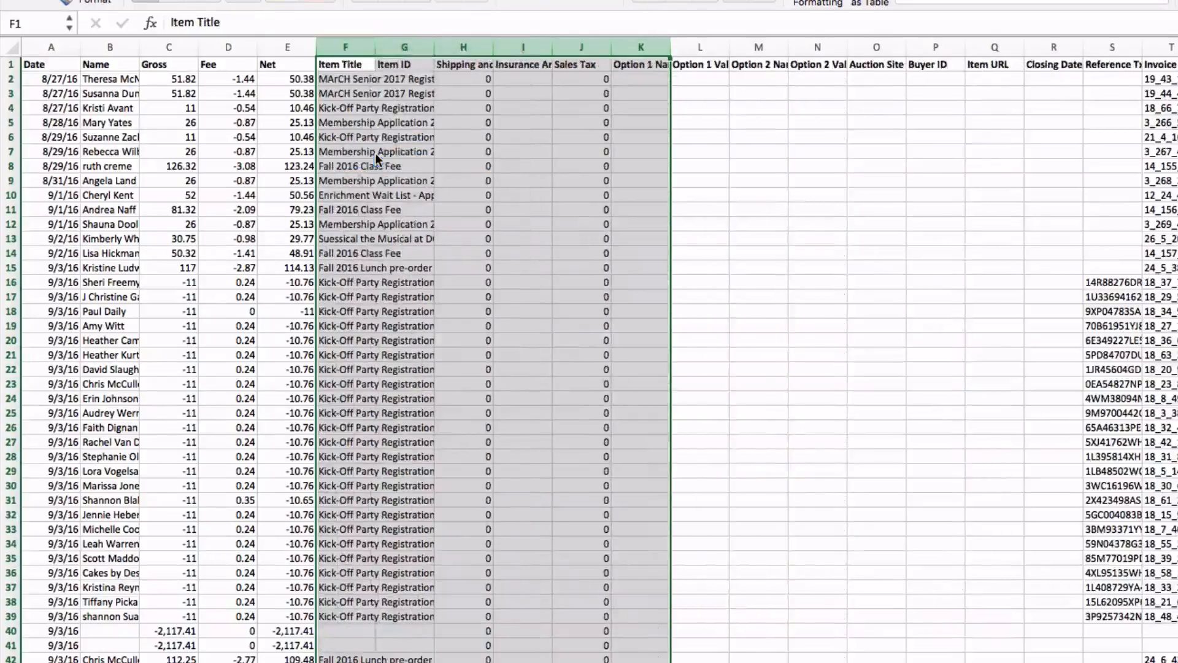
Widen the Item Title column to fit its contents.
{"action": "double_click", "coordinate": [375, 47]}
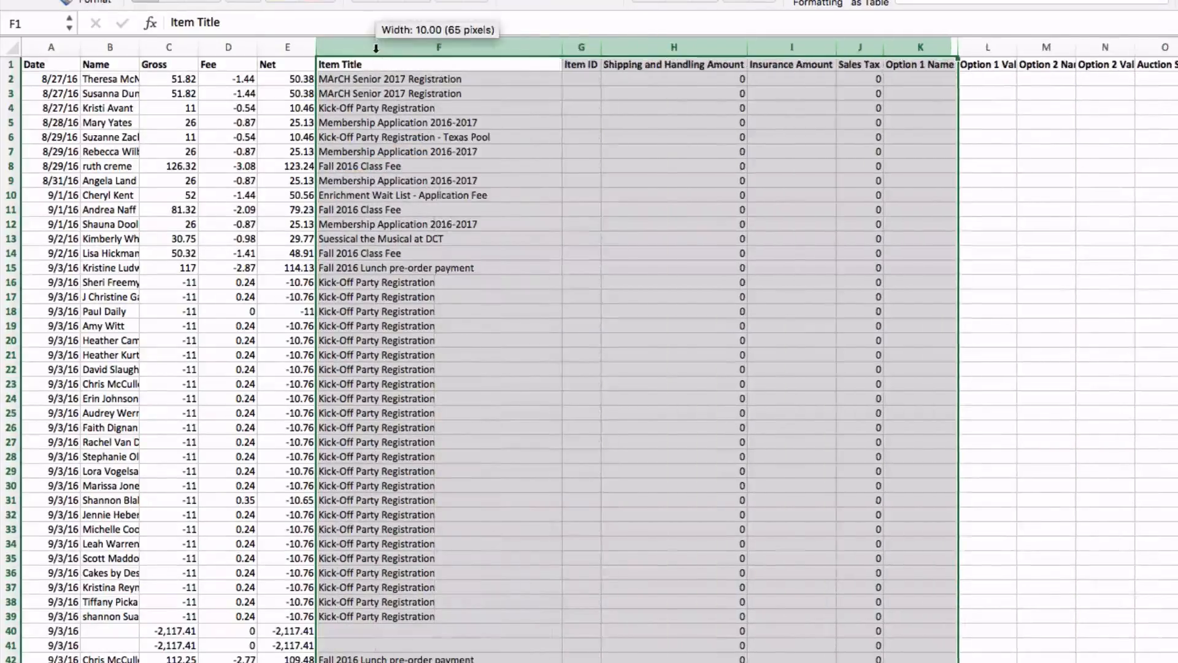
{"action": "left_click", "coordinate": [394, 138]}
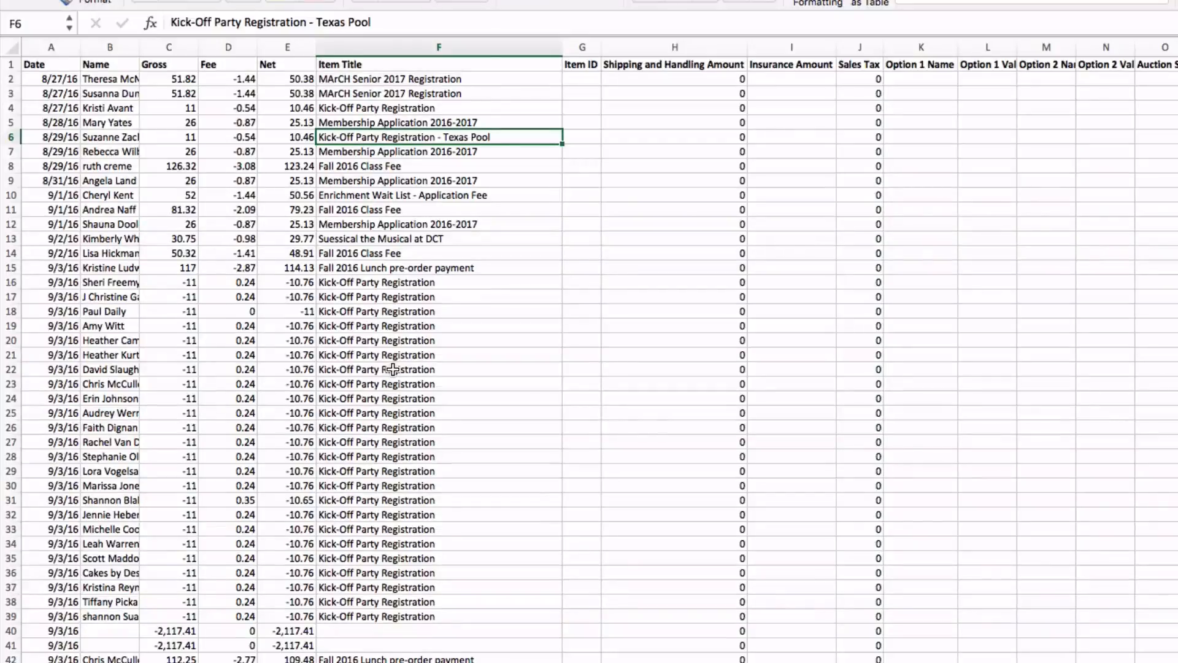
Delete all columns from Item ID through Balance Impact.
{"action": "left_click", "coordinate": [584, 44]}
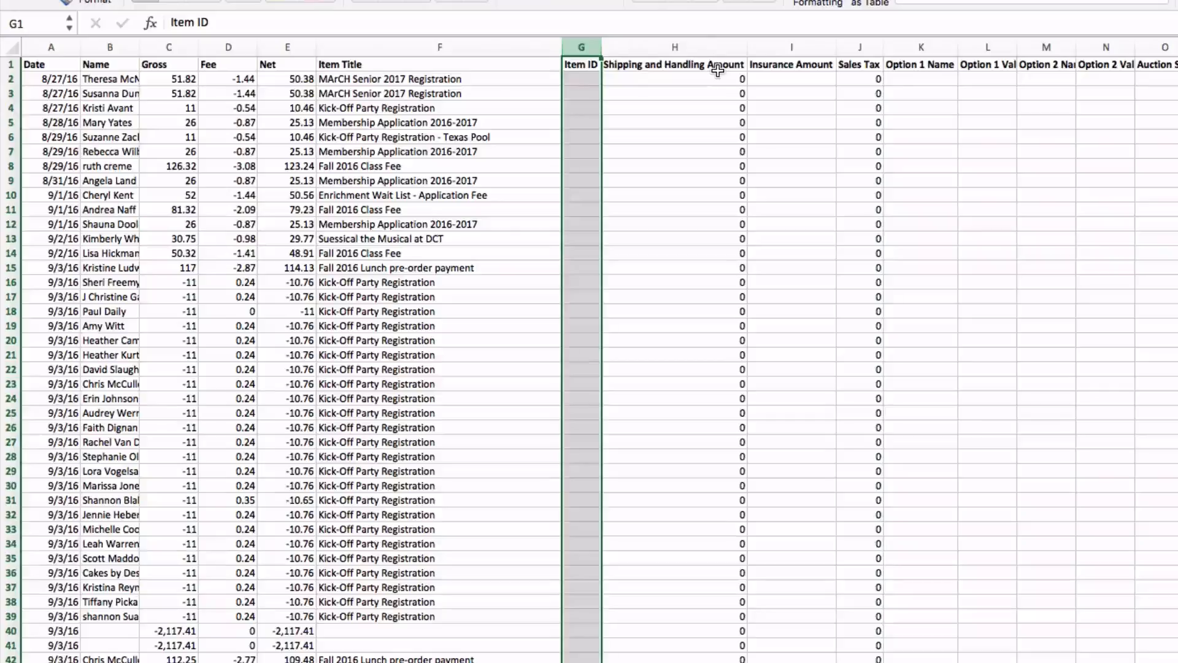
{"action": "key", "text": "shift+Right"}
{"action": "key", "text": "shift+Right"}
{"action": "key", "text": "shift+Right"}
{"action": "key", "text": "shift+Right"}
{"action": "key", "text": "shift+Right"}
{"action": "key", "text": "shift+Right"}
{"action": "key", "text": "shift+Right"}
{"action": "key", "text": "shift+Right"}
{"action": "key", "text": "shift+Right"}
{"action": "key", "text": "shift+Right"}
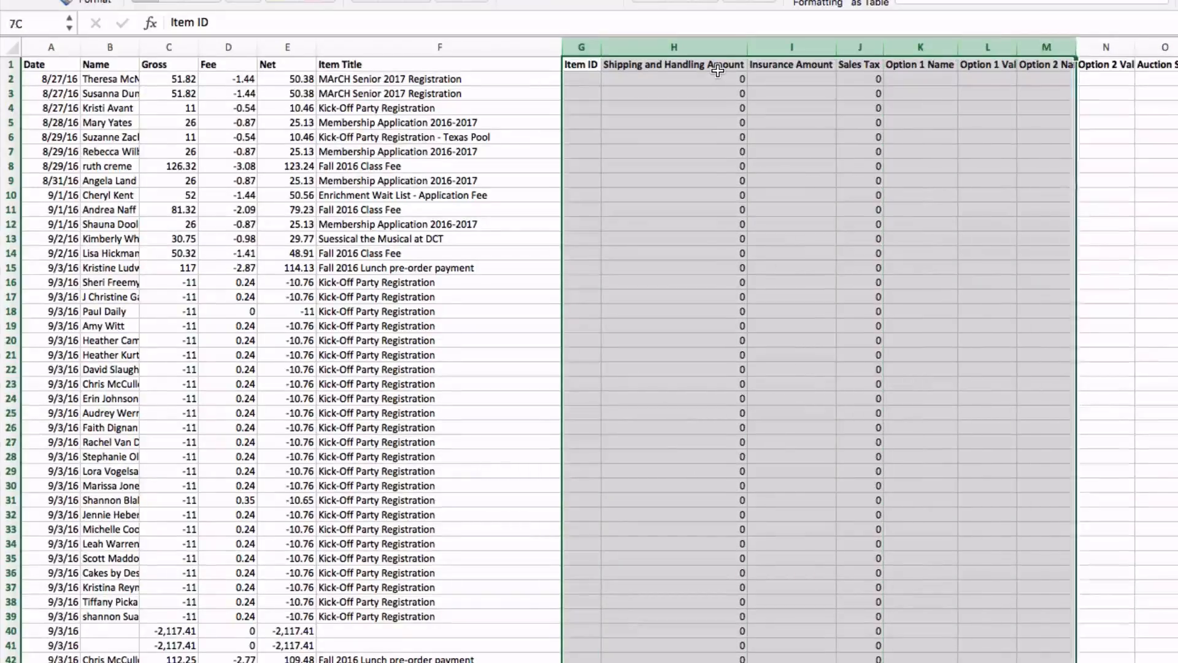
{"action": "key", "text": "shift+Right"}
{"action": "key", "text": "shift+Right"}
{"action": "key", "text": "shift+Right"}
{"action": "key", "text": "shift+Right"}
{"action": "key", "text": "shift+Right"}
{"action": "key", "text": "shift+Right"}
{"action": "key", "text": "shift+Right"}
{"action": "key", "text": "shift+Right"}
{"action": "key", "text": "shift+Right"}
{"action": "key", "text": "shift+Right"}
{"action": "key", "text": "shift+Right"}
{"action": "key", "text": "shift+Right"}
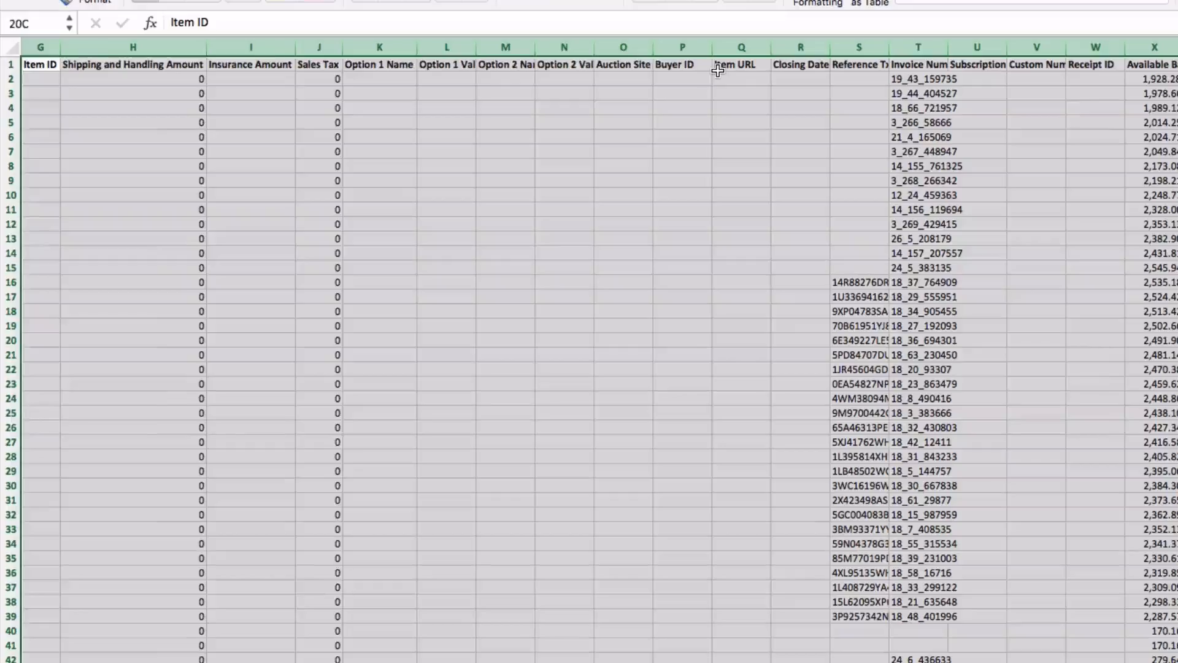
{"action": "key", "text": "shift+Right"}
{"action": "key", "text": "shift+Right"}
{"action": "key", "text": "shift+Right"}
{"action": "key", "text": "shift+Right"}
{"action": "key", "text": "shift+Right"}
{"action": "key", "text": "shift+Right"}
{"action": "key", "text": "shift+Right"}
{"action": "key", "text": "shift+Right"}
{"action": "key", "text": "shift+Right"}
{"action": "key", "text": "shift+Right"}
{"action": "key", "text": "shift+Right"}
{"action": "key", "text": "shift+Right"}
{"action": "key", "text": "shift+Right"}
{"action": "key", "text": "shift+Right"}
{"action": "key", "text": "shift+Right"}
{"action": "key", "text": "shift+Right"}
{"action": "key", "text": "shift+Right"}
{"action": "key", "text": "shift+Right"}
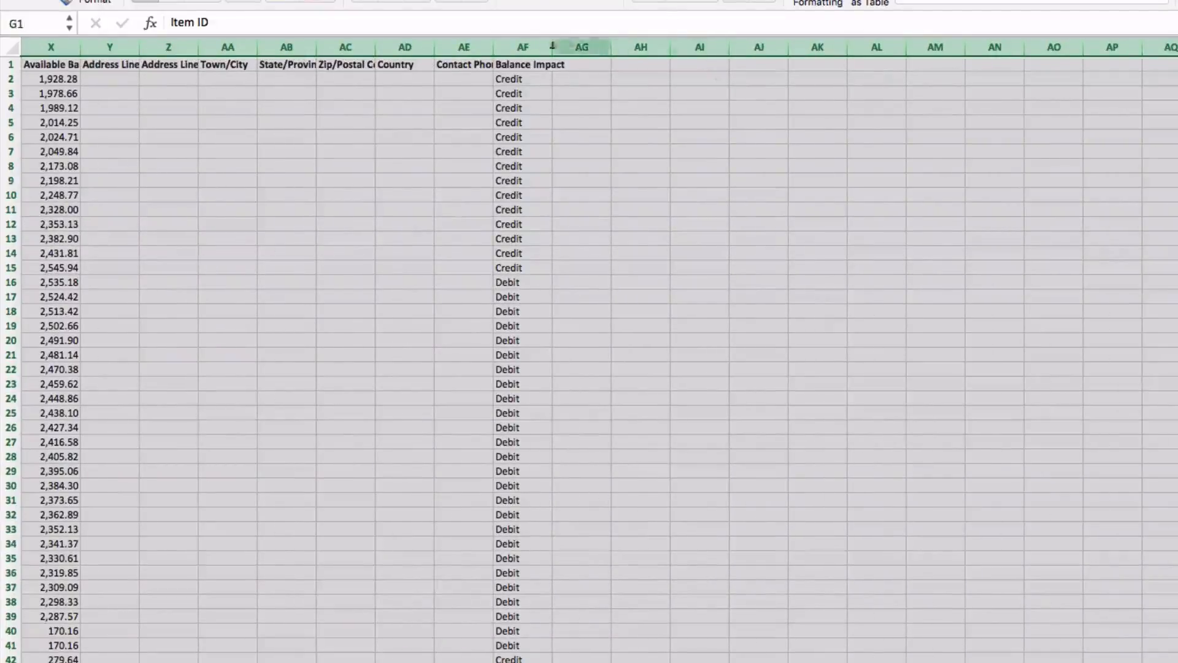
{"action": "right_click", "coordinate": [546, 47]}
{"action": "left_click", "coordinate": [568, 148]}
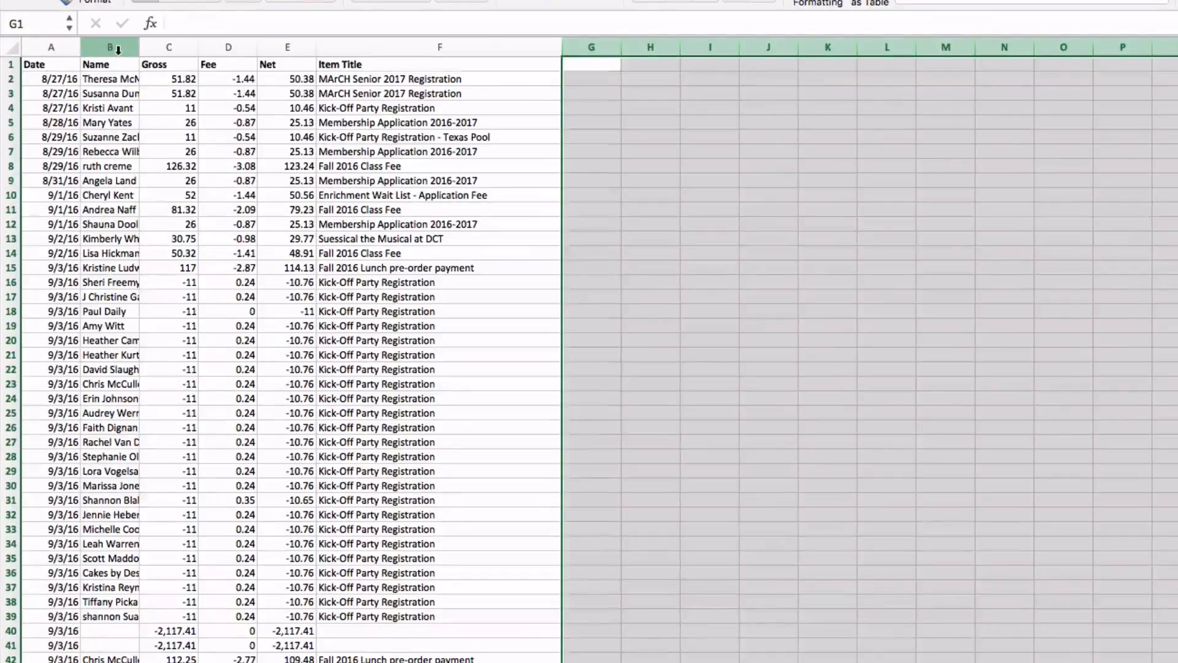
{"action": "left_click_drag", "start_coordinate": [117, 47], "coordinate": [153, 53]}
{"action": "left_click", "coordinate": [165, 49]}
{"action": "left_click", "coordinate": [229, 49]}
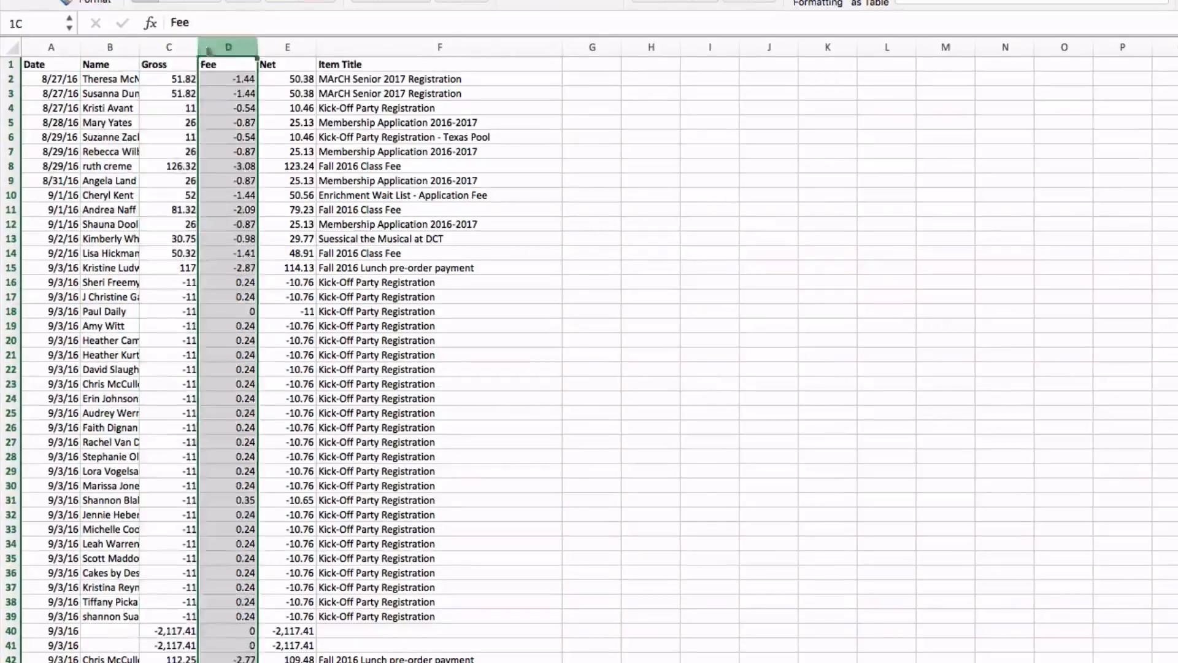
{"action": "left_click", "coordinate": [291, 49]}
{"action": "left_click", "coordinate": [335, 49]}
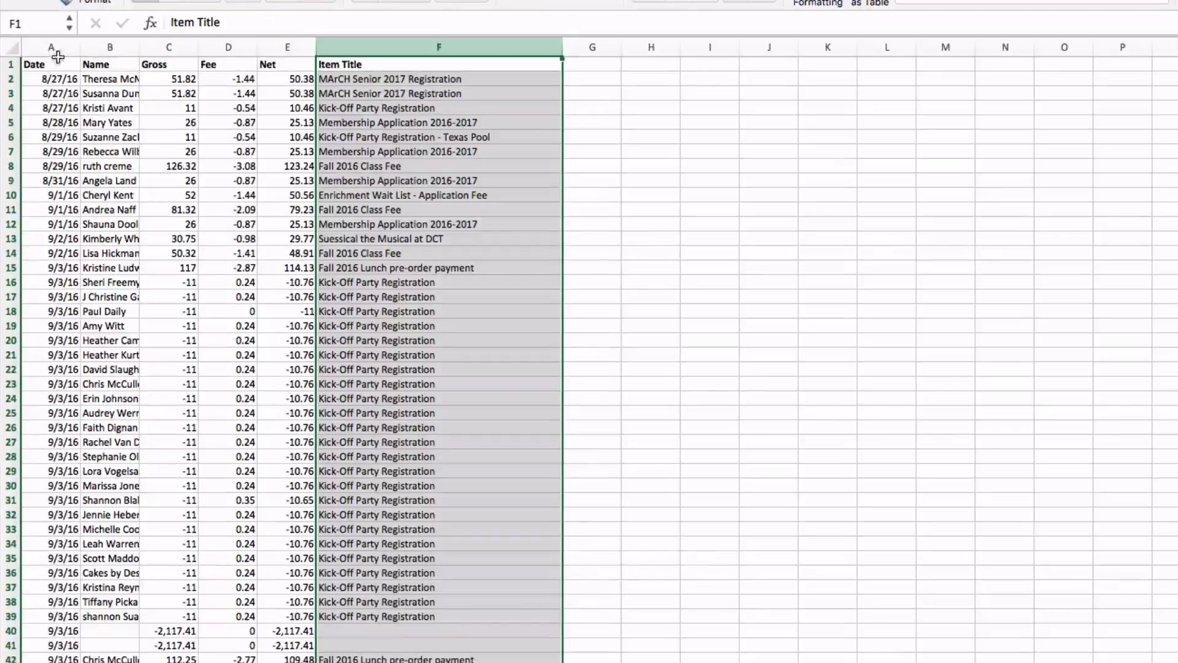
Sort columns A through F by Item Title, A to Z, treating the first row as headers.
{"action": "left_click_drag", "start_coordinate": [51, 49], "coordinate": [344, 49]}
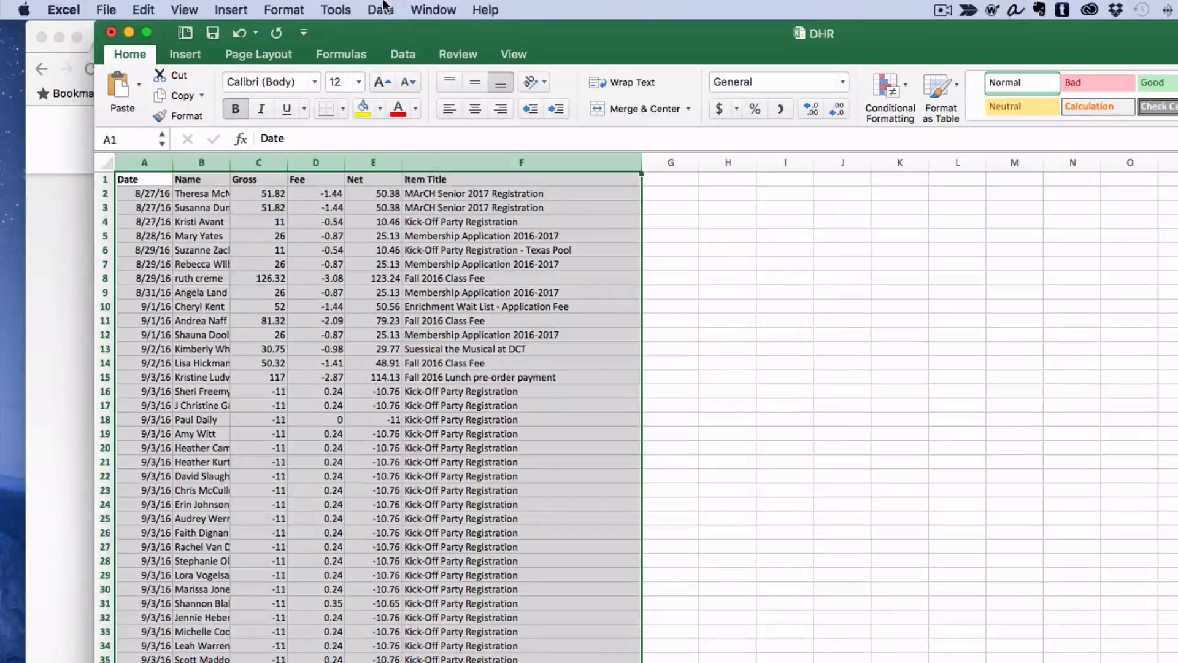
{"action": "left_click", "coordinate": [380, 9]}
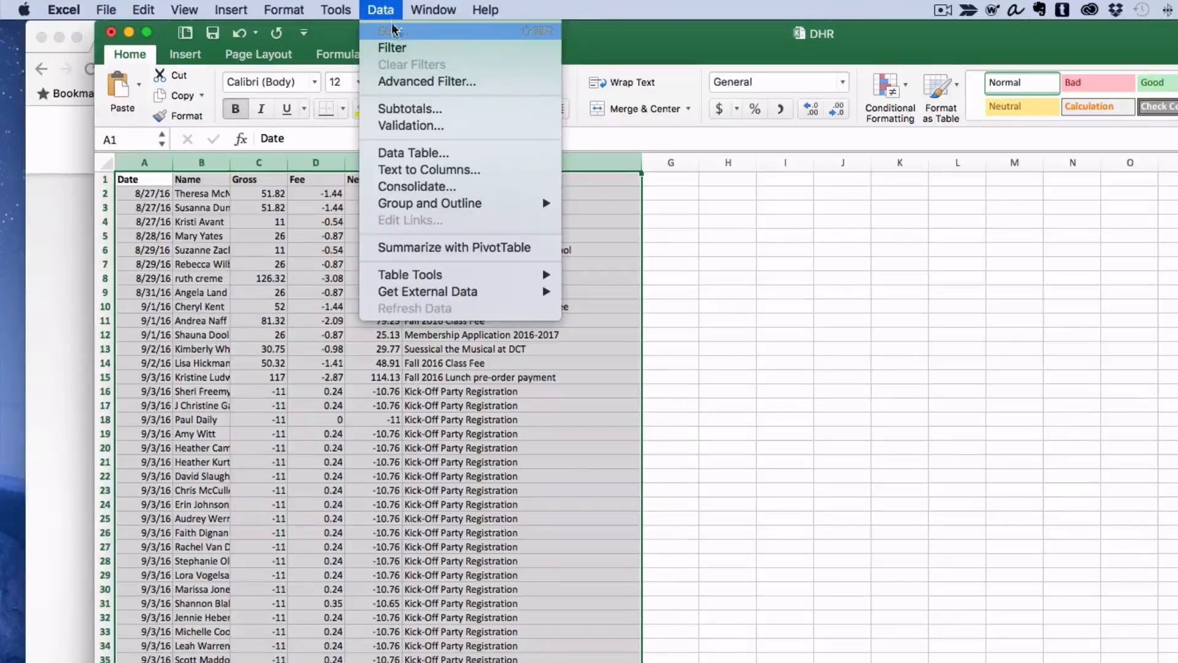
{"action": "left_click", "coordinate": [393, 30]}
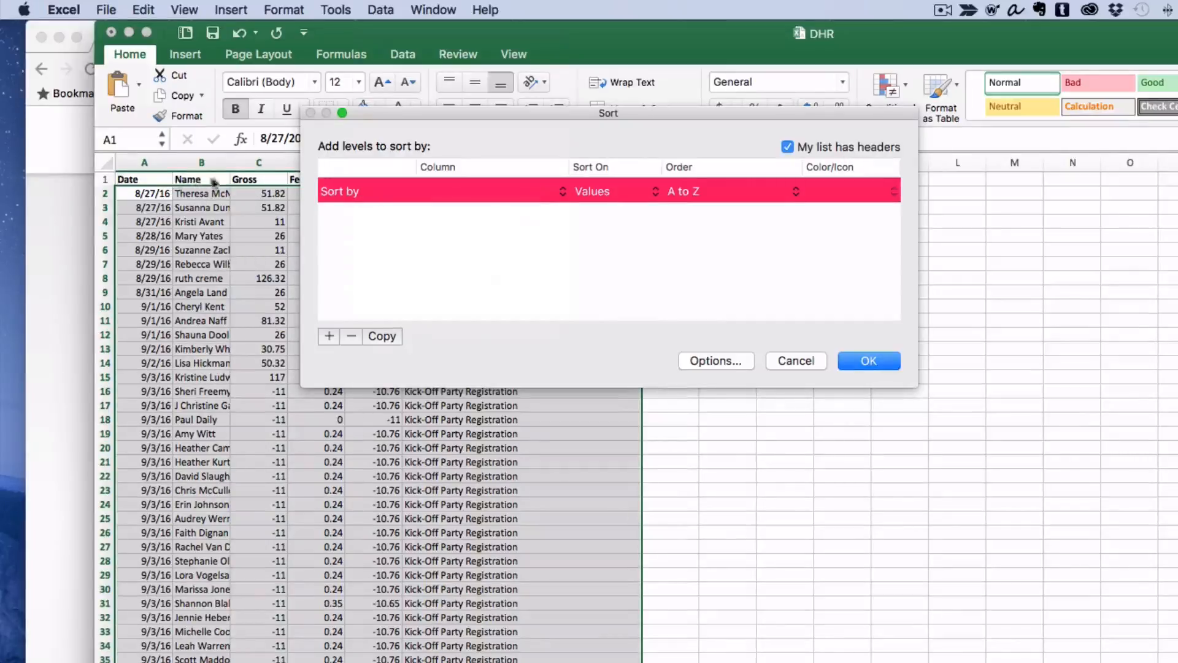
{"action": "left_click", "coordinate": [562, 193]}
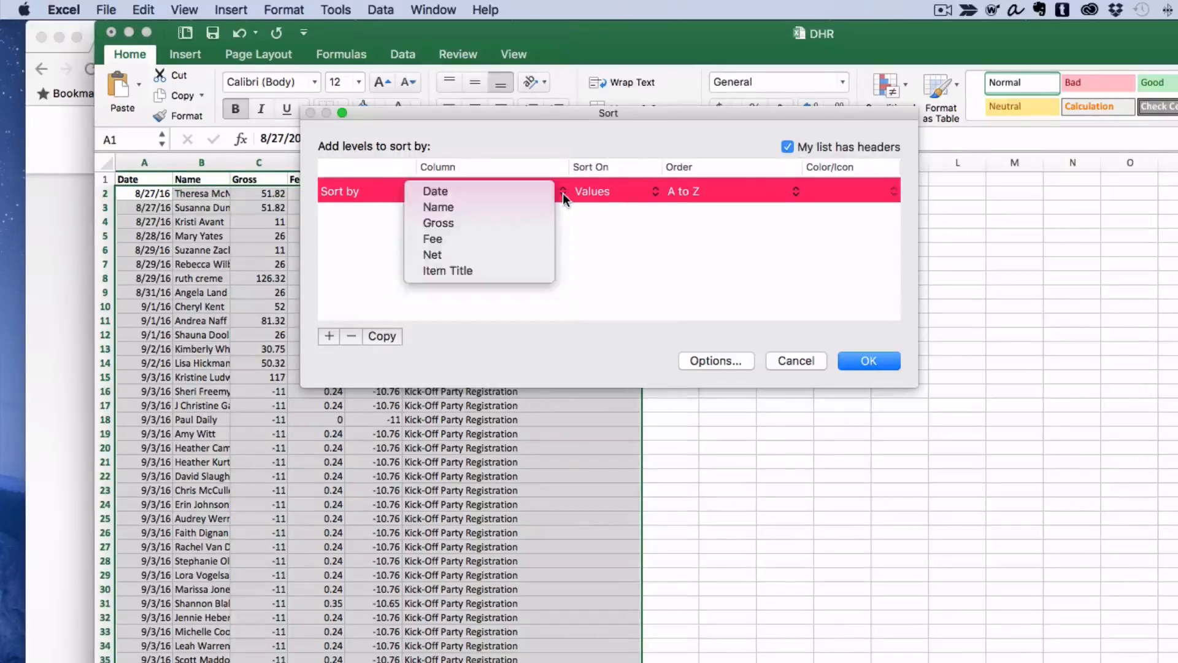
{"action": "left_click", "coordinate": [494, 273]}
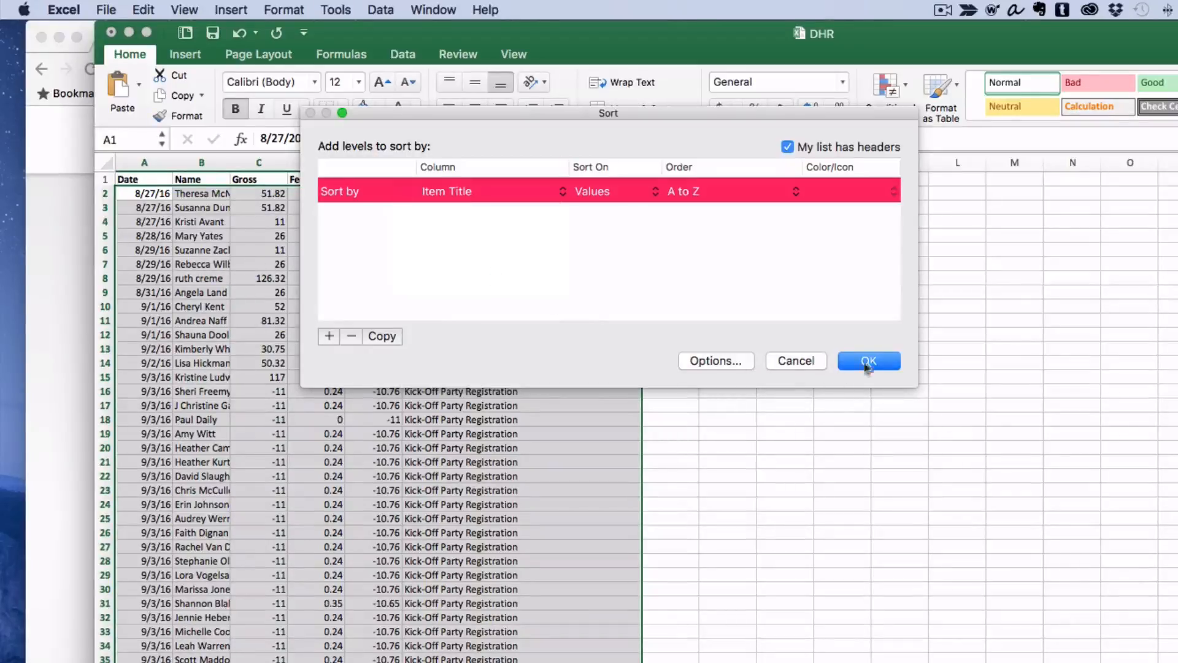
{"action": "left_click", "coordinate": [868, 361]}
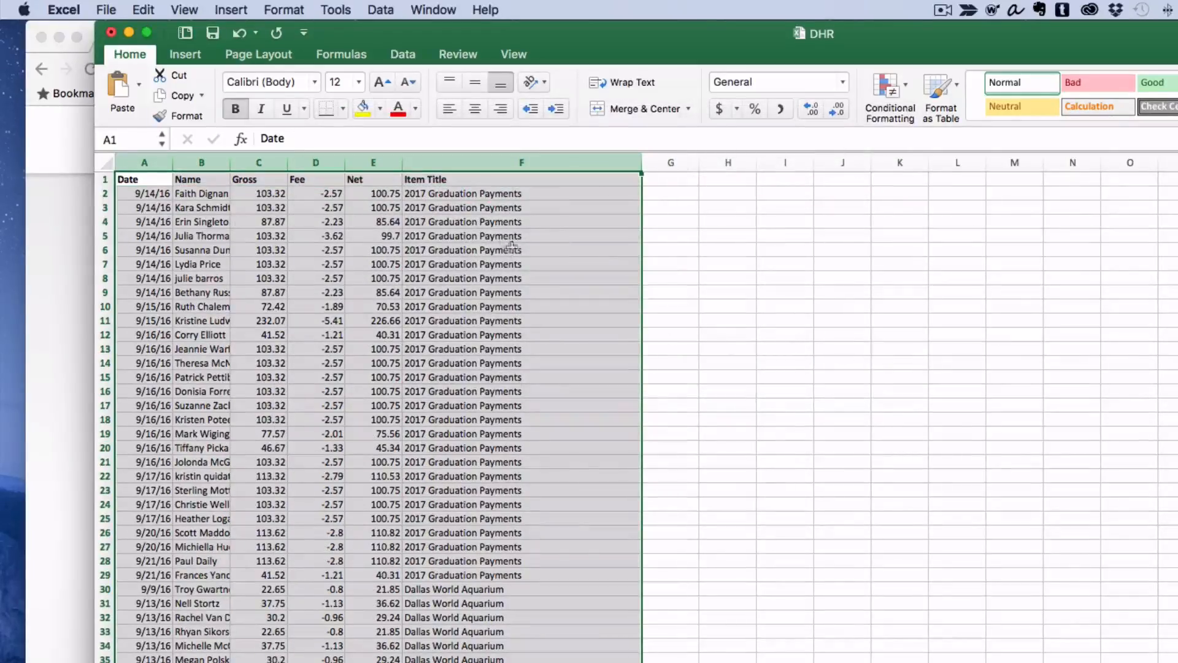
Delete rows 2 through 178, everything above the first Lunch September 23, 2016 Pizza entry.
{"action": "scroll", "coordinate": [472, 485], "scroll_direction": "down", "scroll_amount": 5}
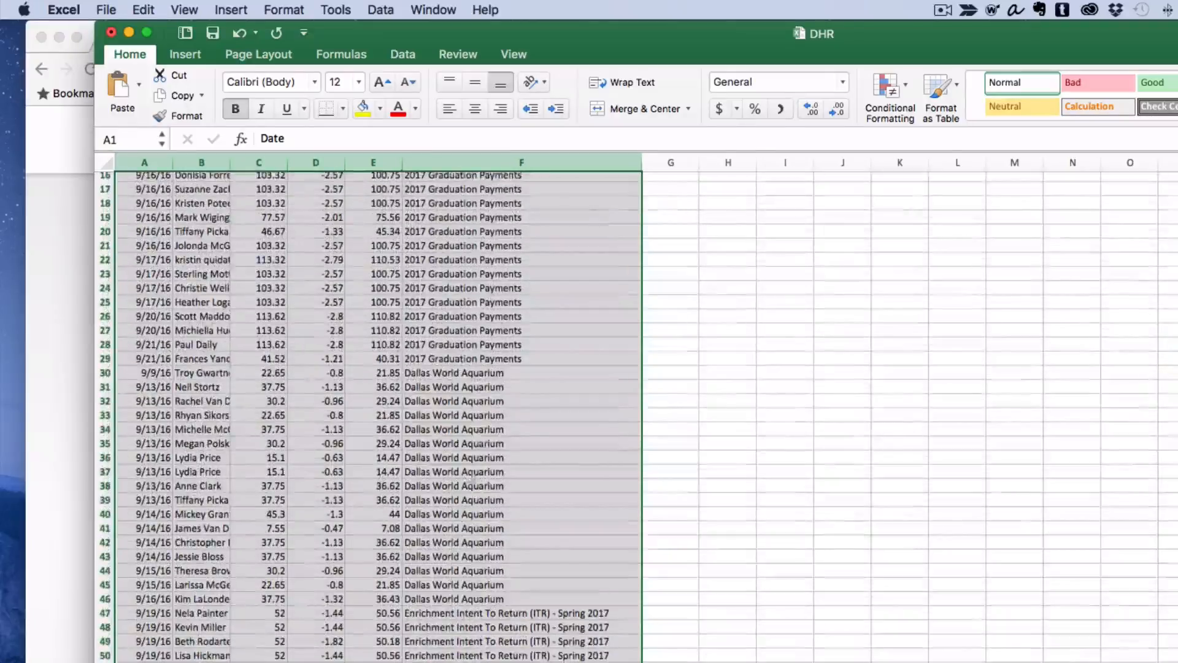
{"action": "left_click", "coordinate": [472, 381]}
{"action": "scroll", "coordinate": [462, 516], "scroll_direction": "down", "scroll_amount": 4}
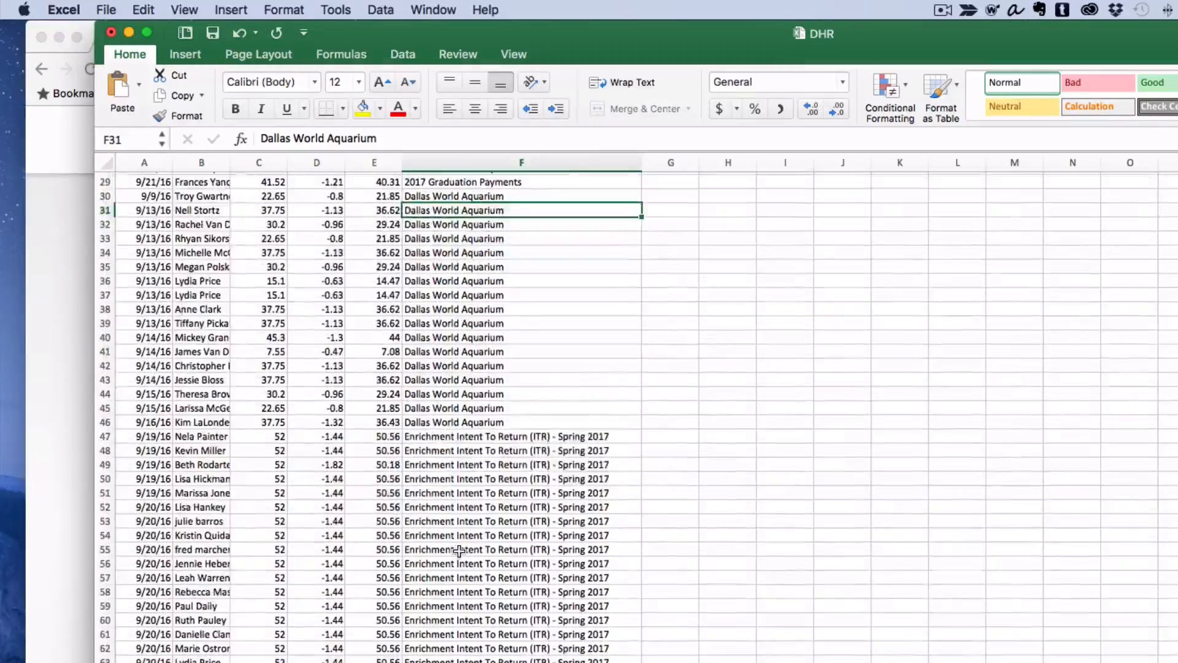
{"action": "scroll", "coordinate": [492, 484], "scroll_direction": "down", "scroll_amount": 4}
{"action": "scroll", "coordinate": [492, 484], "scroll_direction": "up", "scroll_amount": 13}
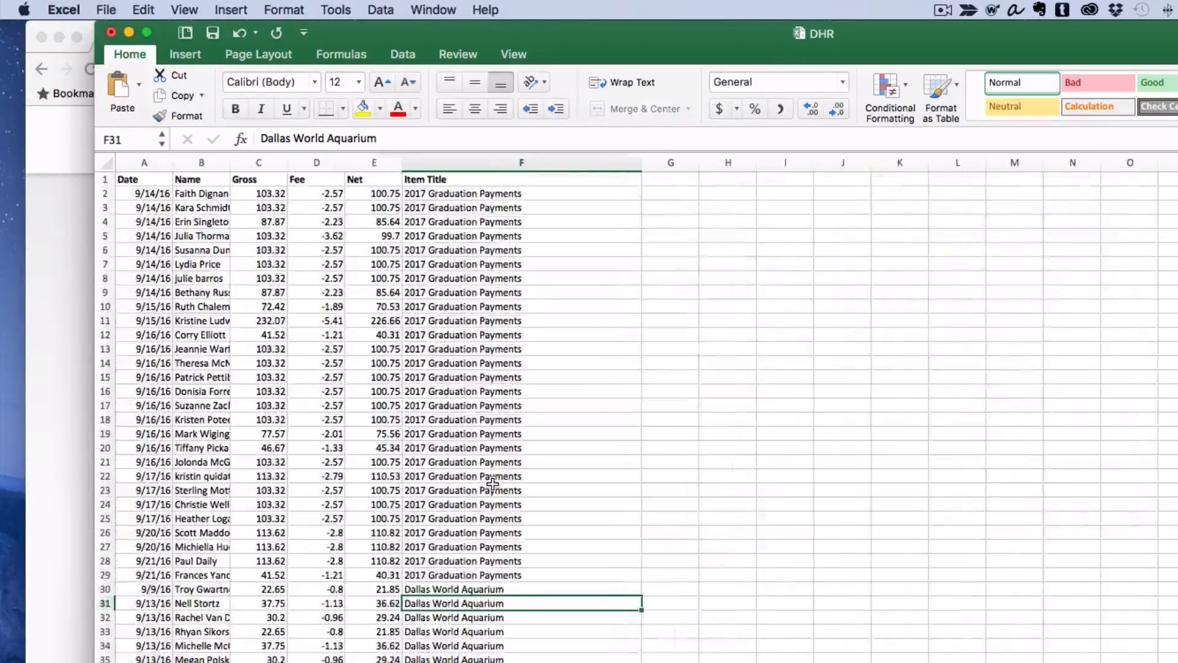
{"action": "left_click", "coordinate": [105, 193]}
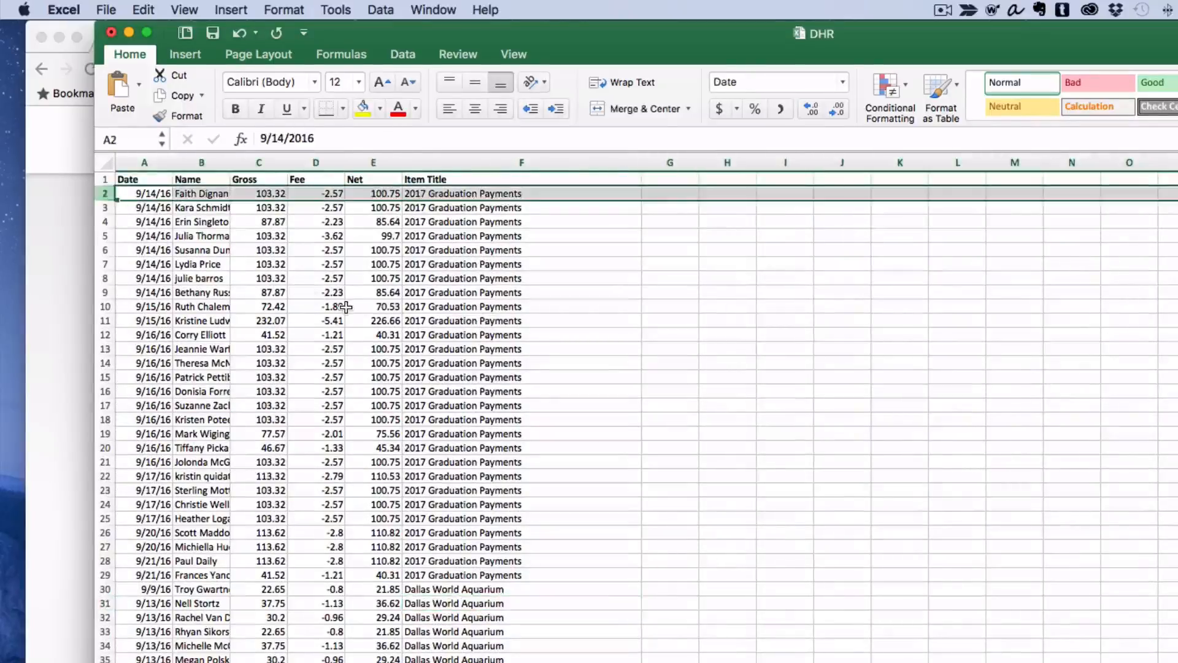
{"action": "key", "text": "shift+Down"}
{"action": "key", "text": "shift+Down"}
{"action": "key", "text": "shift+Down"}
{"action": "key", "text": "shift+Down"}
{"action": "key", "text": "shift+Down"}
{"action": "key", "text": "shift+Down"}
{"action": "key", "text": "shift+Down"}
{"action": "key", "text": "shift+Down"}
{"action": "key", "text": "shift+Down"}
{"action": "key", "text": "shift+Down"}
{"action": "key", "text": "shift+Down"}
{"action": "key", "text": "shift+Down"}
{"action": "key", "text": "shift+Down"}
{"action": "key", "text": "shift+Down"}
{"action": "key", "text": "shift+Down"}
{"action": "key", "text": "shift+Down"}
{"action": "key", "text": "shift+Down"}
{"action": "key", "text": "shift+Down"}
{"action": "key", "text": "shift+Down"}
{"action": "key", "text": "shift+Down"}
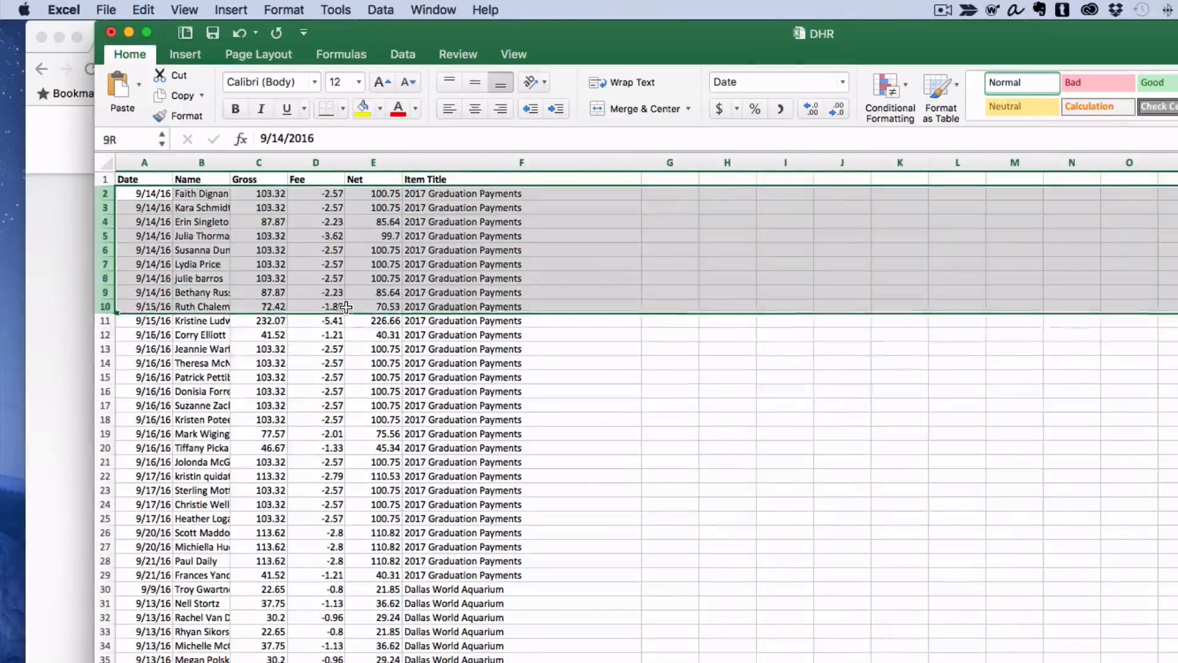
{"action": "key", "text": "shift+Down"}
{"action": "key", "text": "shift+Down"}
{"action": "key", "text": "shift+Down"}
{"action": "key", "text": "shift+Down"}
{"action": "key", "text": "shift+Down"}
{"action": "key", "text": "shift+Down"}
{"action": "key", "text": "shift+Down"}
{"action": "key", "text": "shift+Down"}
{"action": "key", "text": "shift+Down"}
{"action": "key", "text": "shift+Down"}
{"action": "key", "text": "shift+Down"}
{"action": "key", "text": "shift+Down"}
{"action": "key", "text": "shift+Down"}
{"action": "key", "text": "shift+Down"}
{"action": "key", "text": "shift+Down"}
{"action": "key", "text": "shift+Down"}
{"action": "key", "text": "shift+Down"}
{"action": "key", "text": "shift+Down"}
{"action": "key", "text": "shift+Down"}
{"action": "key", "text": "shift+Down"}
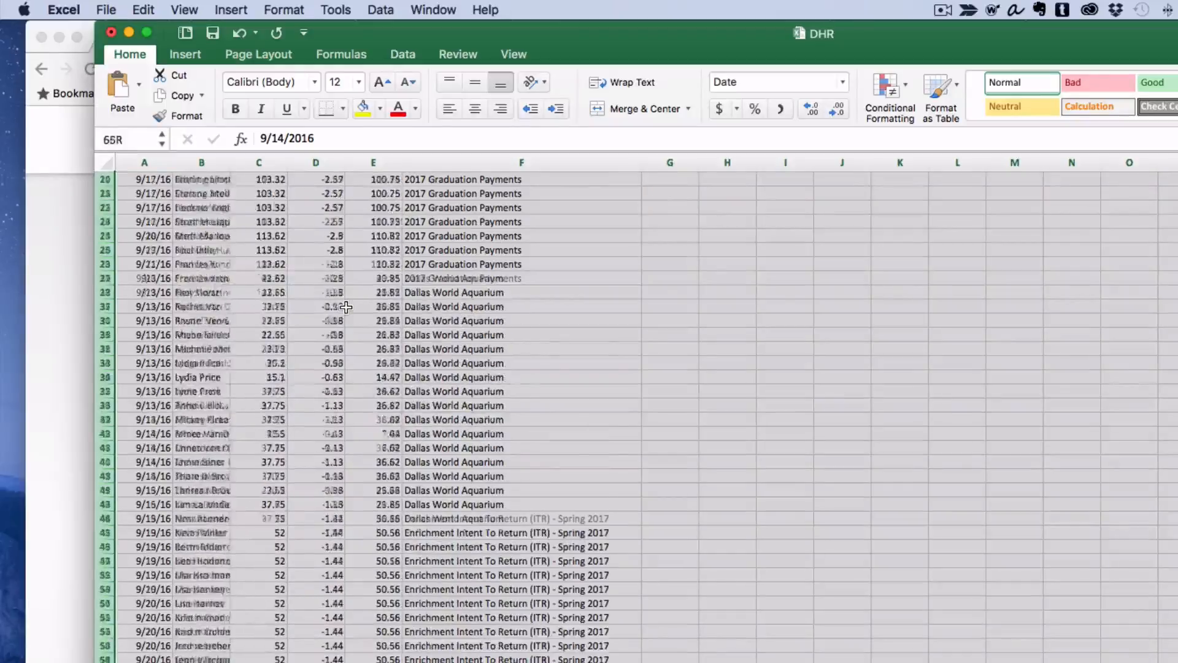
{"action": "key", "text": "shift+Down"}
{"action": "key", "text": "shift+Down"}
{"action": "key", "text": "shift+Down"}
{"action": "key", "text": "shift+Down"}
{"action": "key", "text": "shift+Down"}
{"action": "key", "text": "shift+Down"}
{"action": "key", "text": "shift+Down"}
{"action": "key", "text": "shift+Down"}
{"action": "key", "text": "shift+Down"}
{"action": "key", "text": "shift+Down"}
{"action": "key", "text": "shift+Down"}
{"action": "key", "text": "shift+Down"}
{"action": "key", "text": "shift+Down"}
{"action": "key", "text": "shift+Down"}
{"action": "key", "text": "shift+Down"}
{"action": "key", "text": "shift+Down"}
{"action": "key", "text": "shift+Down"}
{"action": "key", "text": "shift+Down"}
{"action": "key", "text": "shift+Down"}
{"action": "key", "text": "shift+Down"}
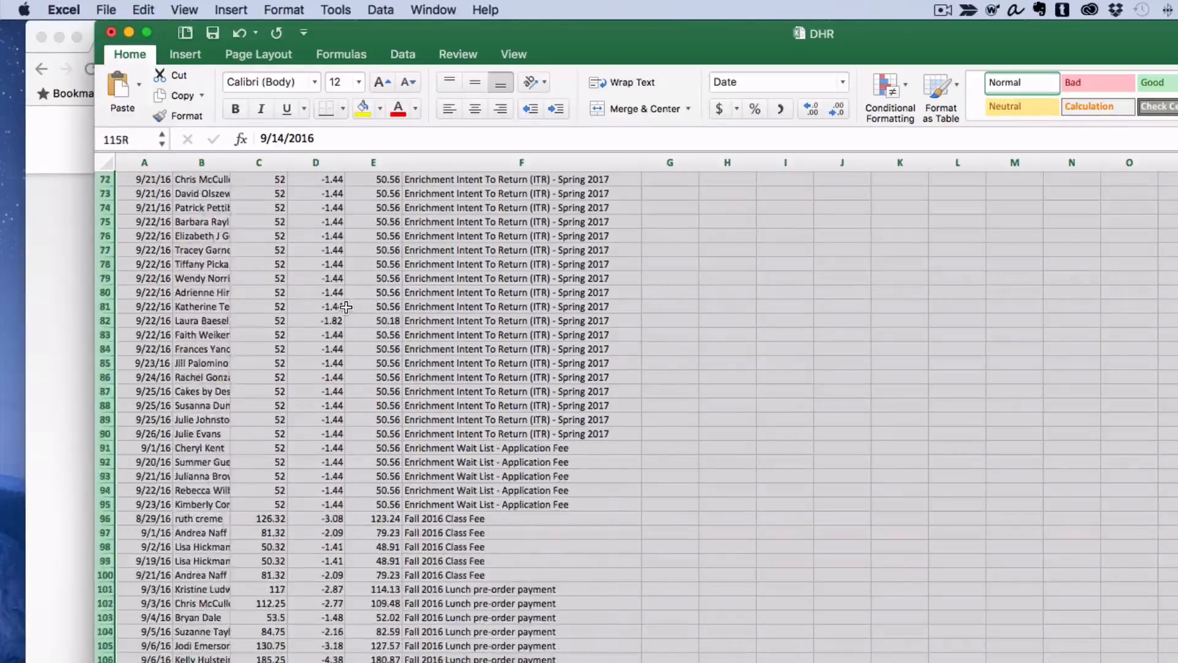
{"action": "key", "text": "shift+Up"}
{"action": "key", "text": "shift+Up"}
{"action": "key", "text": "shift+Up"}
{"action": "key", "text": "shift+Up"}
{"action": "key", "text": "shift+Up"}
{"action": "key", "text": "shift+Up"}
{"action": "key", "text": "shift+Up"}
{"action": "key", "text": "shift+Up"}
{"action": "key", "text": "shift+Up"}
{"action": "key", "text": "shift+Up"}
{"action": "key", "text": "shift+Up"}
{"action": "key", "text": "shift+Up"}
{"action": "key", "text": "shift+Up"}
{"action": "key", "text": "shift+Up"}
{"action": "key", "text": "shift+Up"}
{"action": "key", "text": "shift+Up"}
{"action": "key", "text": "shift+Up"}
{"action": "key", "text": "shift+Up"}
{"action": "key", "text": "shift+Up"}
{"action": "key", "text": "shift+Up"}
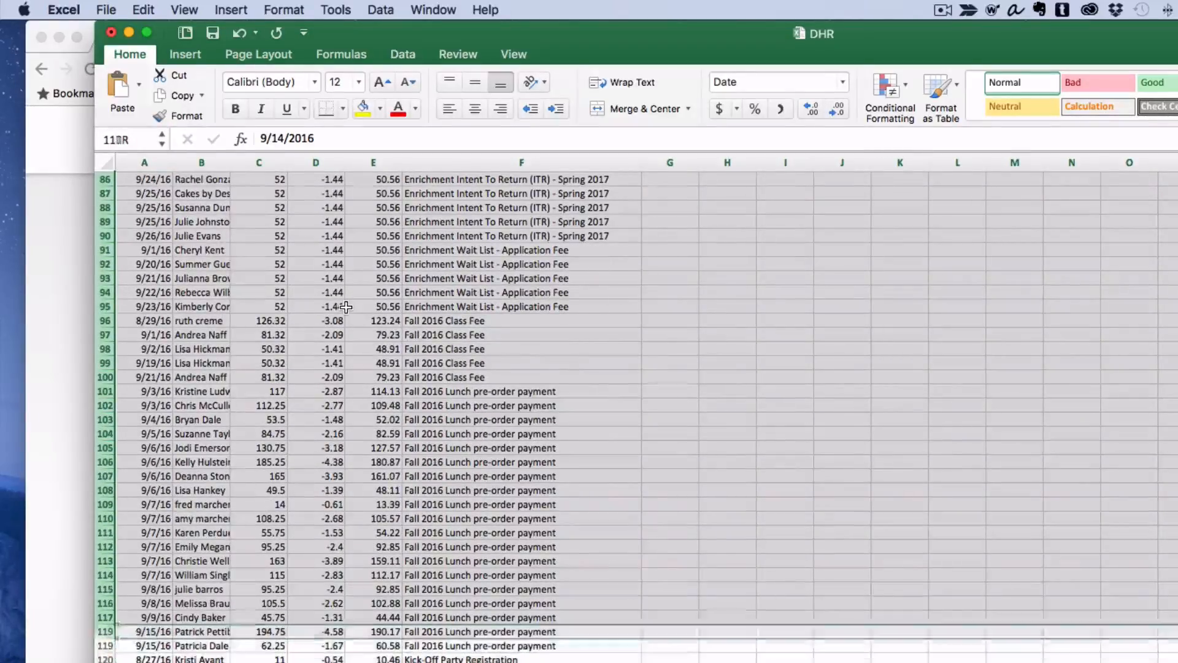
{"action": "key", "text": "shift+Down"}
{"action": "key", "text": "shift+Down"}
{"action": "key", "text": "shift+Down"}
{"action": "key", "text": "shift+Down"}
{"action": "key", "text": "shift+Down"}
{"action": "key", "text": "shift+Down"}
{"action": "key", "text": "shift+Down"}
{"action": "key", "text": "shift+Down"}
{"action": "key", "text": "shift+Down"}
{"action": "key", "text": "shift+Down"}
{"action": "key", "text": "shift+Down"}
{"action": "key", "text": "shift+Down"}
{"action": "key", "text": "shift+Down"}
{"action": "key", "text": "shift+Down"}
{"action": "key", "text": "shift+Down"}
{"action": "key", "text": "shift+Down"}
{"action": "key", "text": "shift+Down"}
{"action": "key", "text": "shift+Down"}
{"action": "key", "text": "shift+Down"}
{"action": "key", "text": "shift+Down"}
{"action": "key", "text": "shift+Down"}
{"action": "key", "text": "shift+Down"}
{"action": "key", "text": "shift+Down"}
{"action": "key", "text": "shift+Down"}
{"action": "key", "text": "shift+Down"}
{"action": "key", "text": "shift+Down"}
{"action": "key", "text": "shift+Down"}
{"action": "key", "text": "shift+Down"}
{"action": "key", "text": "shift+Down"}
{"action": "key", "text": "shift+Down"}
{"action": "key", "text": "shift+Down"}
{"action": "key", "text": "shift+Down"}
{"action": "key", "text": "shift+Down"}
{"action": "key", "text": "shift+Down"}
{"action": "key", "text": "shift+Down"}
{"action": "key", "text": "shift+Down"}
{"action": "key", "text": "shift+Down"}
{"action": "key", "text": "shift+Down"}
{"action": "key", "text": "shift+Down"}
{"action": "key", "text": "shift+Down"}
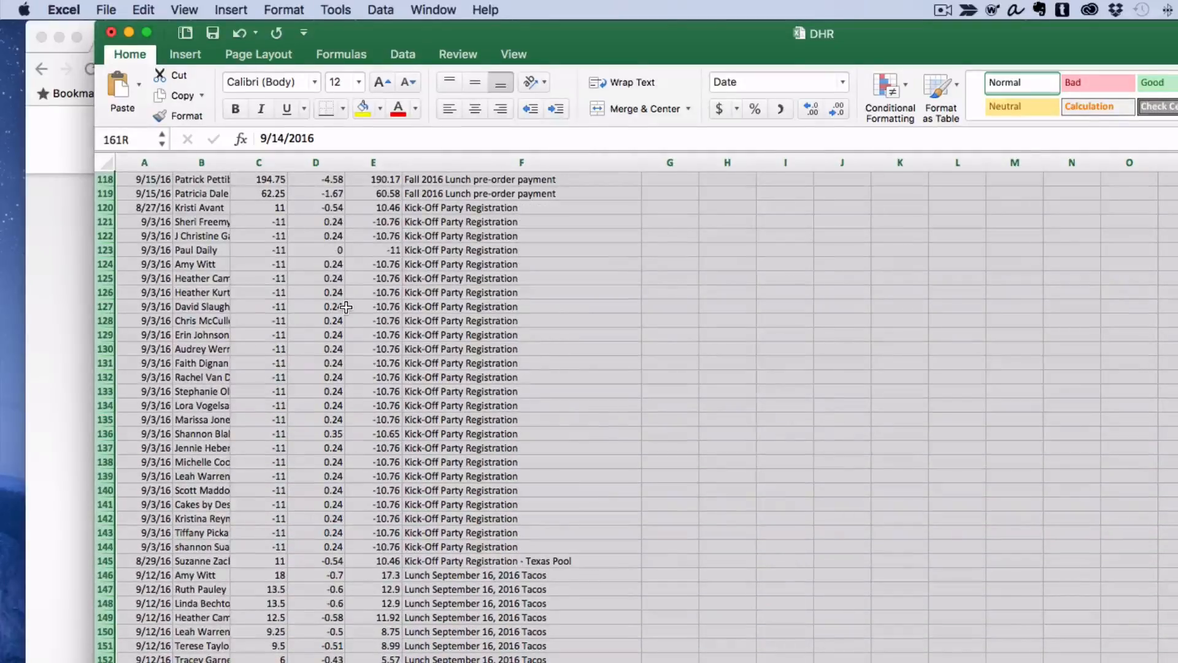
{"action": "key", "text": "shift+Down"}
{"action": "key", "text": "shift+Down"}
{"action": "key", "text": "shift+Down"}
{"action": "key", "text": "shift+Down"}
{"action": "key", "text": "shift+Down"}
{"action": "key", "text": "shift+Down"}
{"action": "key", "text": "shift+Down"}
{"action": "key", "text": "shift+Down"}
{"action": "key", "text": "shift+Down"}
{"action": "key", "text": "shift+Down"}
{"action": "key", "text": "shift+Down"}
{"action": "key", "text": "shift+Down"}
{"action": "key", "text": "shift+Down"}
{"action": "key", "text": "shift+Down"}
{"action": "key", "text": "shift+Down"}
{"action": "key", "text": "shift+Down"}
{"action": "key", "text": "shift+Down"}
{"action": "key", "text": "shift+Down"}
{"action": "key", "text": "shift+Down"}
{"action": "key", "text": "shift+Down"}
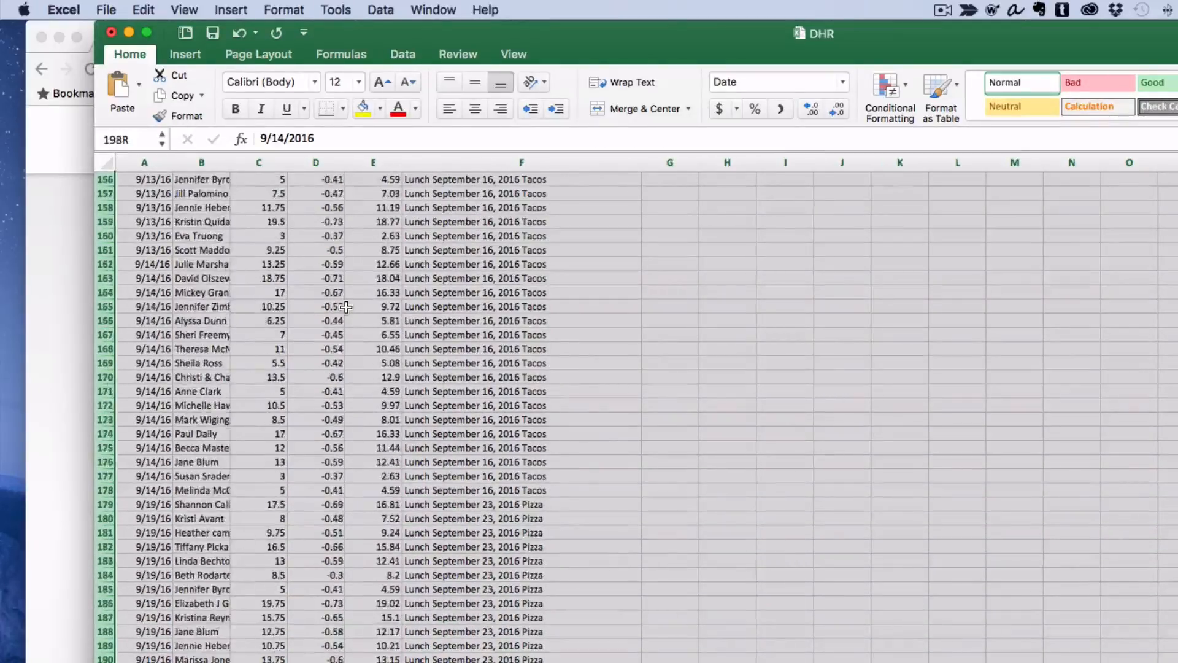
{"action": "key", "text": "shift+Up"}
{"action": "key", "text": "shift+Up"}
{"action": "key", "text": "shift+Up"}
{"action": "key", "text": "shift+Up"}
{"action": "key", "text": "shift+Up"}
{"action": "key", "text": "shift+Up"}
{"action": "key", "text": "shift+Up"}
{"action": "key", "text": "shift+Up"}
{"action": "key", "text": "shift+Up"}
{"action": "key", "text": "shift+Up"}
{"action": "key", "text": "shift+Up"}
{"action": "key", "text": "shift+Up"}
{"action": "key", "text": "shift+Up"}
{"action": "key", "text": "shift+Up"}
{"action": "key", "text": "shift+Up"}
{"action": "key", "text": "shift+Up"}
{"action": "key", "text": "shift+Up"}
{"action": "key", "text": "shift+Up"}
{"action": "key", "text": "shift+Up"}
{"action": "key", "text": "shift+Up"}
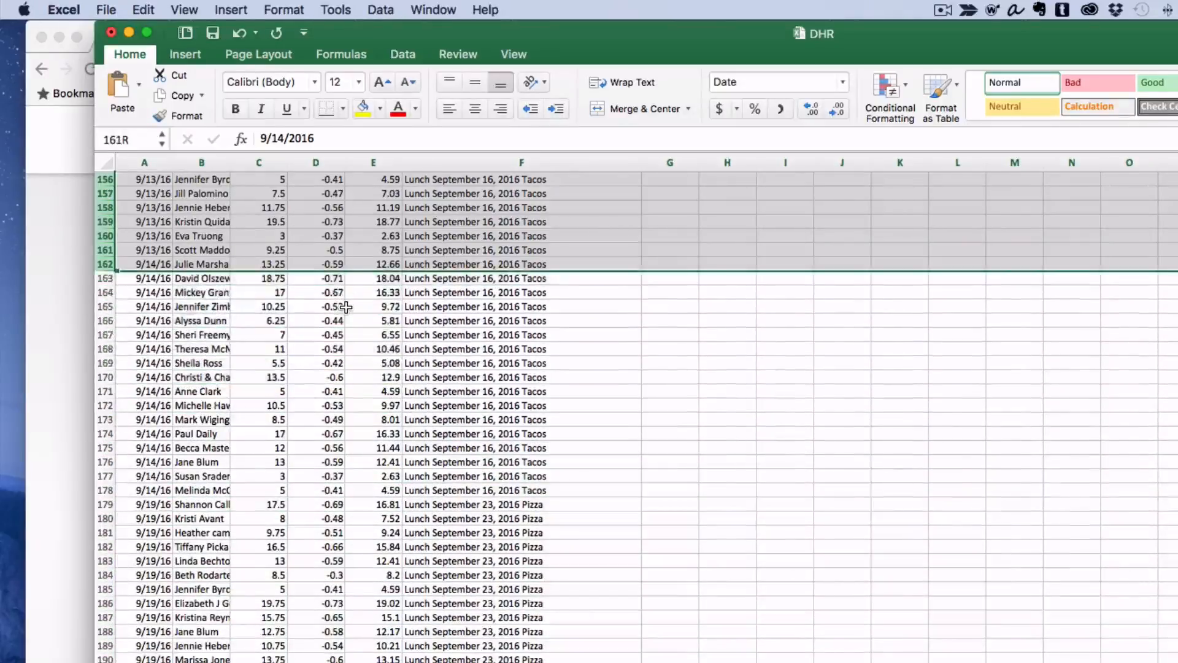
{"action": "key", "text": "shift+Down"}
{"action": "key", "text": "shift+Down"}
{"action": "key", "text": "shift+Down"}
{"action": "key", "text": "shift+Down"}
{"action": "key", "text": "shift+Down"}
{"action": "key", "text": "shift+Down"}
{"action": "key", "text": "shift+Down"}
{"action": "key", "text": "shift+Down"}
{"action": "key", "text": "shift+Down"}
{"action": "key", "text": "shift+Down"}
{"action": "key", "text": "shift+Down"}
{"action": "key", "text": "shift+Down"}
{"action": "key", "text": "shift+Down"}
{"action": "key", "text": "shift+Down"}
{"action": "key", "text": "shift+Down"}
{"action": "key", "text": "shift+Down"}
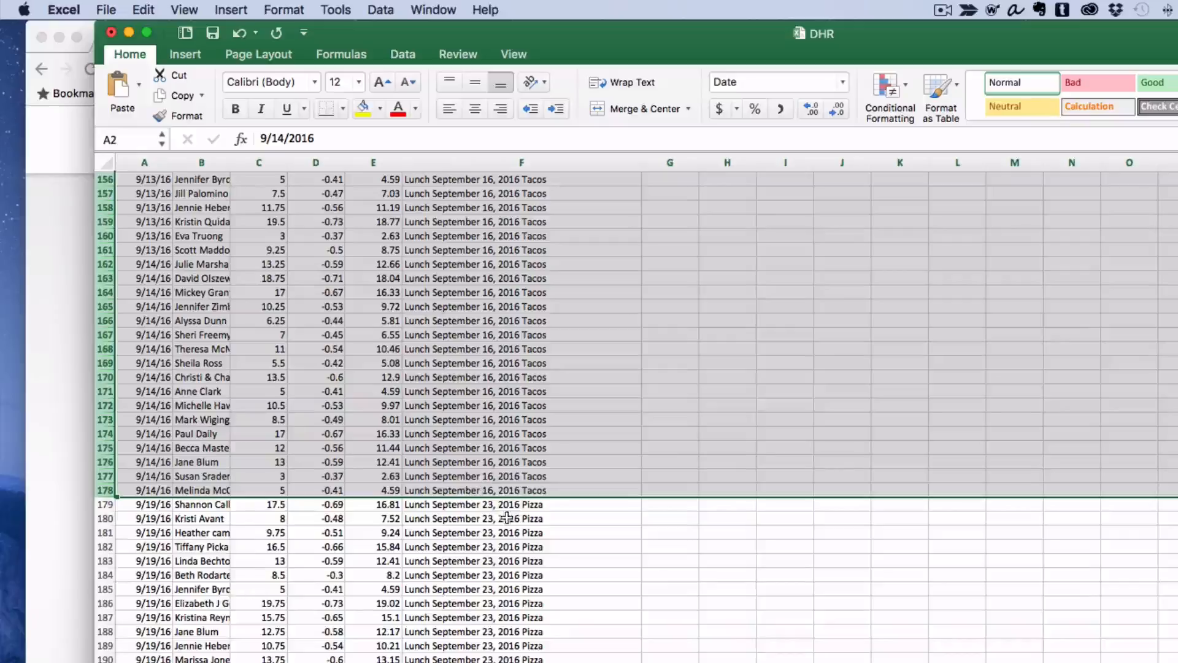
{"action": "right_click", "coordinate": [106, 476]}
{"action": "left_click", "coordinate": [139, 579]}
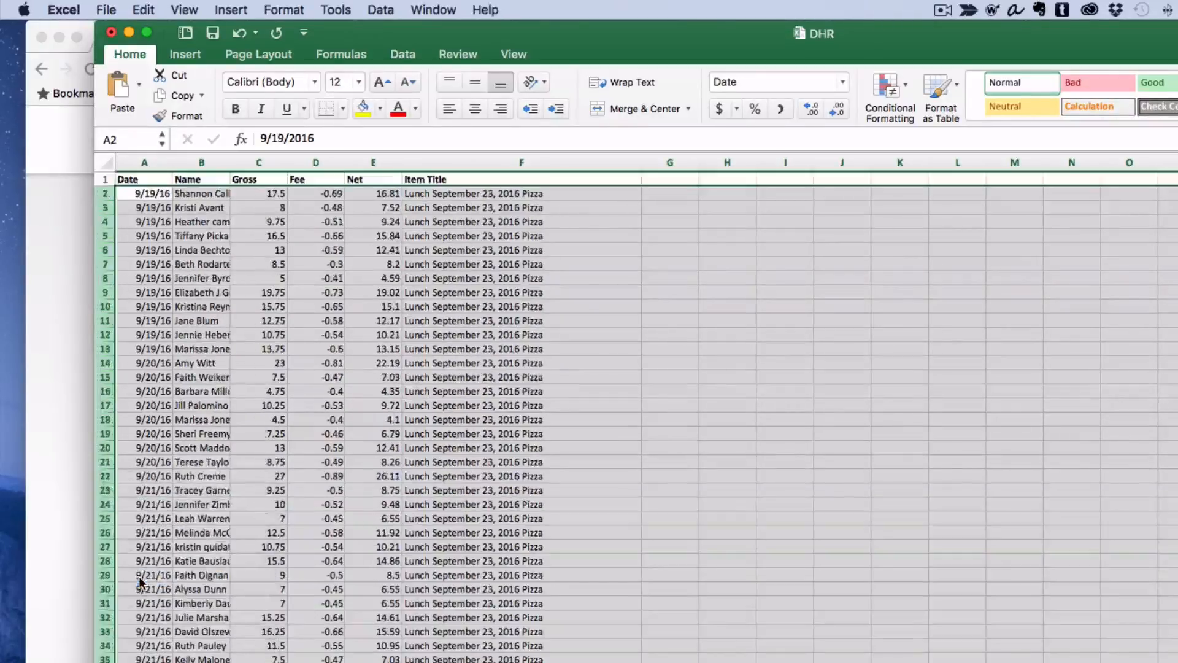
Delete rows 49 through 190, from the first Chick-fil-A lunch entry through the Suessical the Musical entries.
{"action": "scroll", "coordinate": [446, 424], "scroll_direction": "down", "scroll_amount": 10}
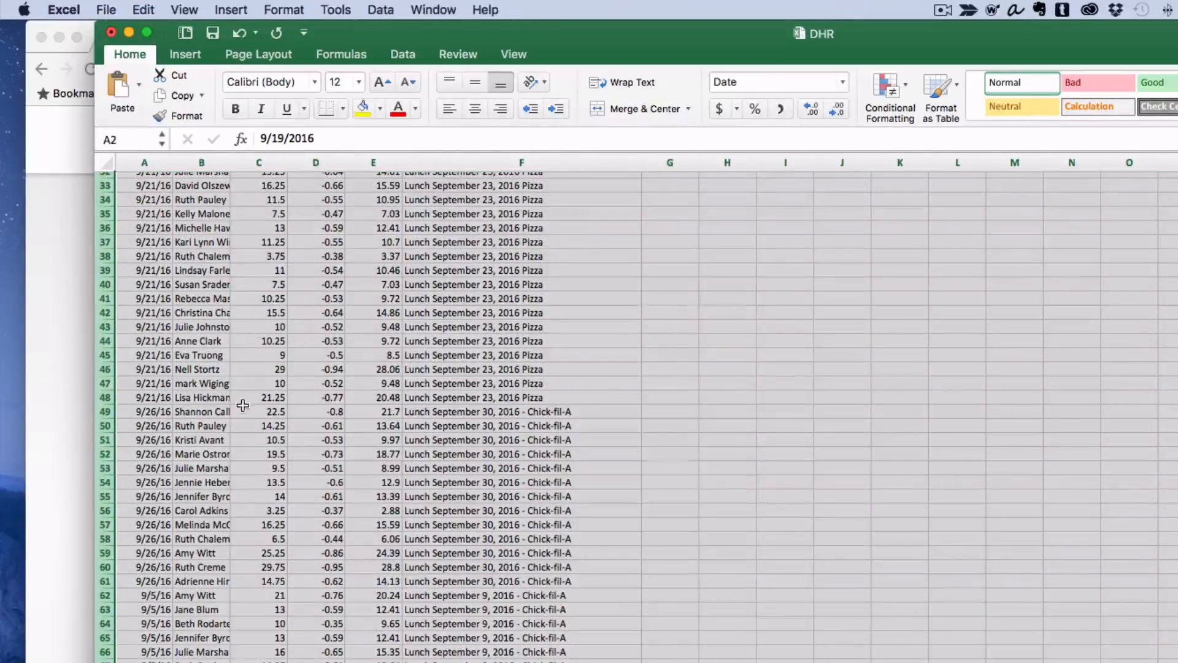
{"action": "left_click", "coordinate": [104, 411]}
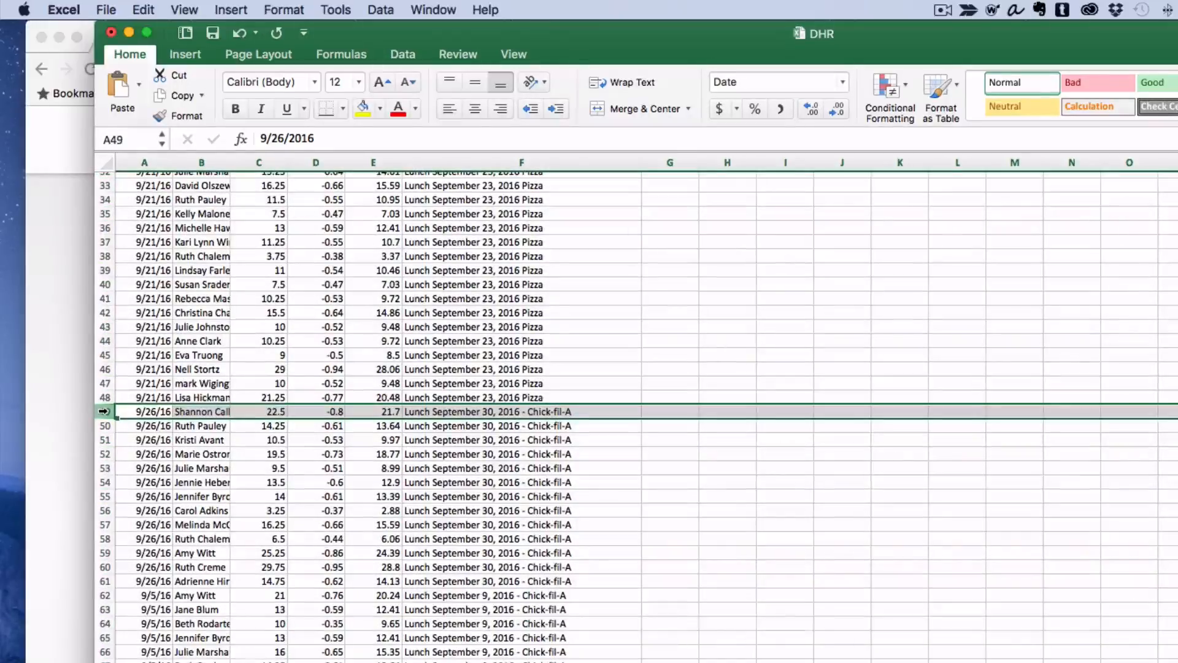
{"action": "mouse_move", "coordinate": [104, 411]}
{"action": "left_mouse_down"}
{"action": "mouse_move", "coordinate": [104, 659]}
{"action": "mouse_move", "coordinate": [104, 417]}
{"action": "left_mouse_up"}
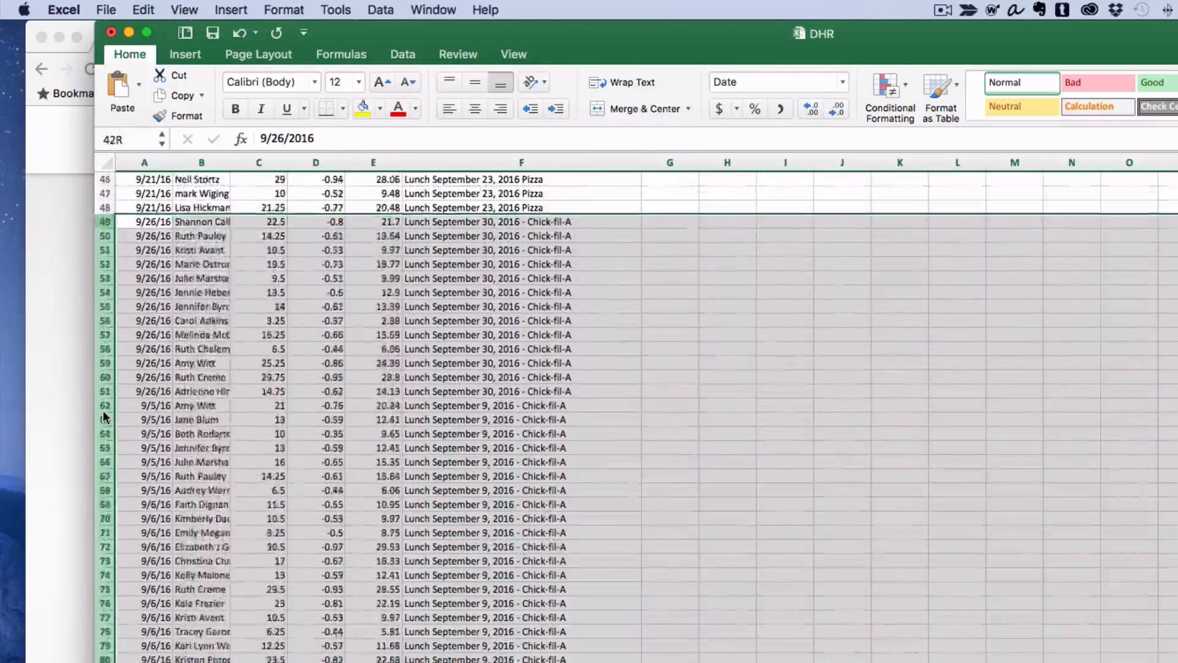
{"action": "key", "text": "shift+Down"}
{"action": "key", "text": "shift+Down"}
{"action": "key", "text": "shift+Down"}
{"action": "key", "text": "shift+Down"}
{"action": "key", "text": "shift+Down"}
{"action": "key", "text": "shift+Down"}
{"action": "key", "text": "shift+Down"}
{"action": "key", "text": "shift+Down"}
{"action": "key", "text": "shift+Down"}
{"action": "key", "text": "shift+Down"}
{"action": "key", "text": "shift+Down"}
{"action": "key", "text": "shift+Down"}
{"action": "key", "text": "shift+Down"}
{"action": "key", "text": "shift+Down"}
{"action": "key", "text": "shift+Down"}
{"action": "key", "text": "shift+Down"}
{"action": "key", "text": "shift+Down"}
{"action": "key", "text": "shift+Down"}
{"action": "key", "text": "shift+Down"}
{"action": "key", "text": "shift+Down"}
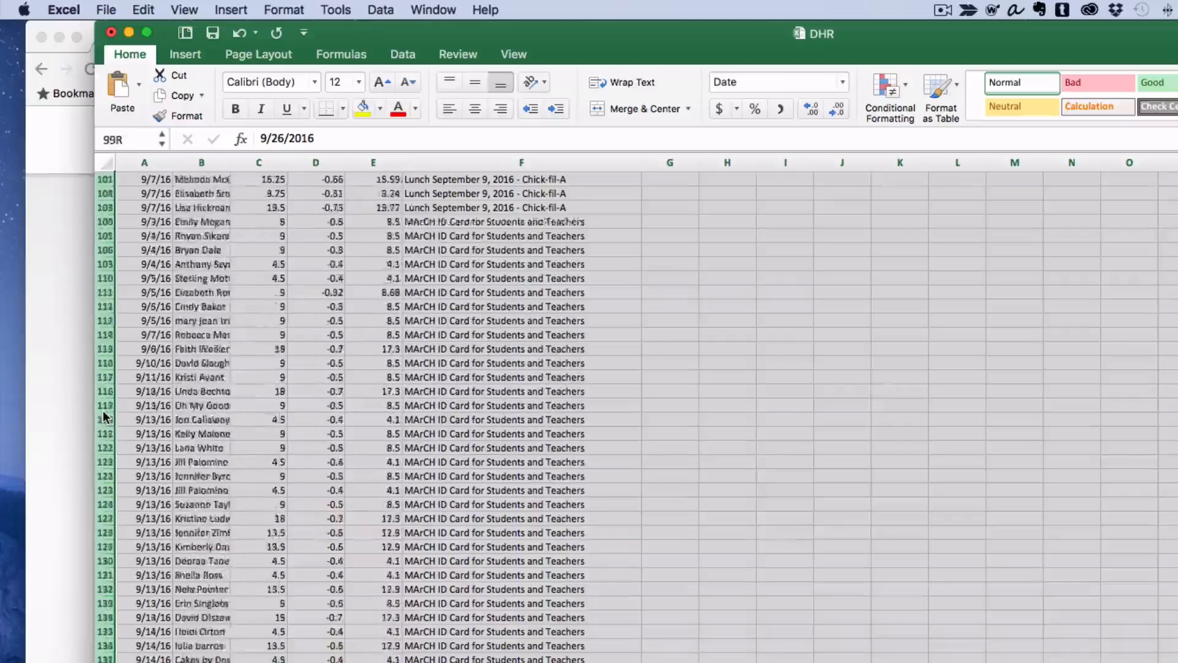
{"action": "key", "text": "shift+Down"}
{"action": "key", "text": "shift+Down"}
{"action": "key", "text": "shift+Down"}
{"action": "key", "text": "shift+Down"}
{"action": "key", "text": "shift+Down"}
{"action": "key", "text": "shift+Down"}
{"action": "key", "text": "shift+Down"}
{"action": "key", "text": "shift+Down"}
{"action": "key", "text": "shift+Down"}
{"action": "key", "text": "shift+Down"}
{"action": "key", "text": "shift+Down"}
{"action": "key", "text": "shift+Down"}
{"action": "key", "text": "shift+Down"}
{"action": "key", "text": "shift+Down"}
{"action": "key", "text": "shift+Down"}
{"action": "key", "text": "shift+Down"}
{"action": "key", "text": "shift+Down"}
{"action": "key", "text": "shift+Down"}
{"action": "key", "text": "shift+Down"}
{"action": "key", "text": "shift+Down"}
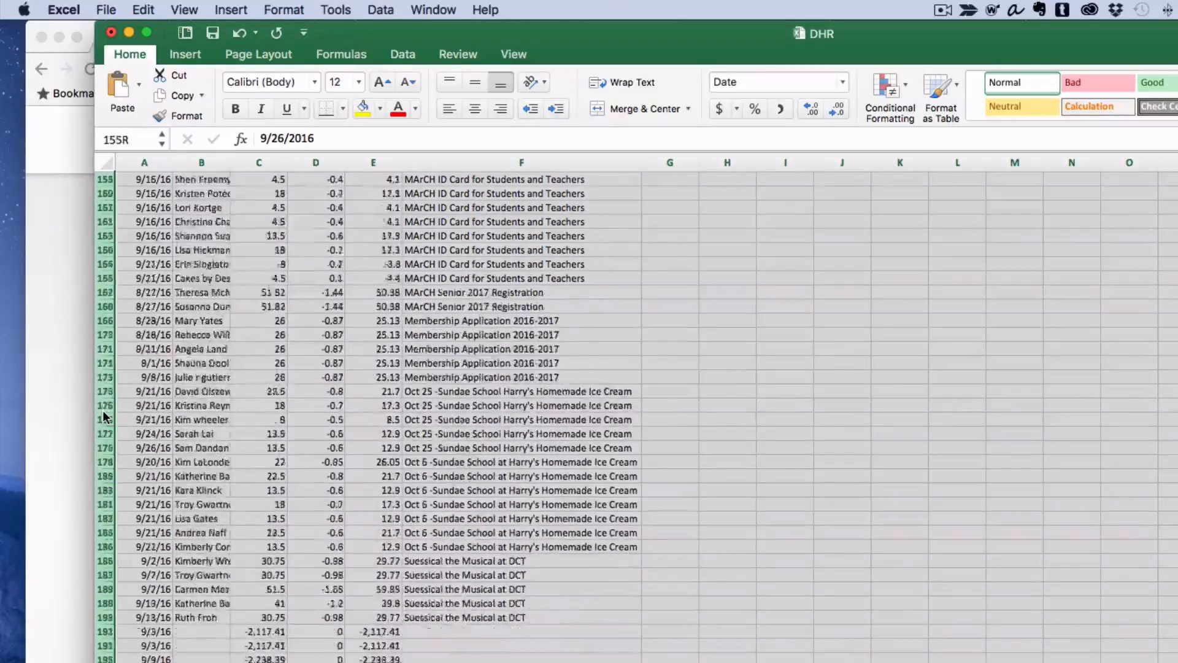
{"action": "key", "text": "shift+Down"}
{"action": "key", "text": "shift+Down"}
{"action": "key", "text": "shift+Down"}
{"action": "key", "text": "shift+Down"}
{"action": "key", "text": "shift+Down"}
{"action": "key", "text": "shift+Down"}
{"action": "key", "text": "shift+Down"}
{"action": "key", "text": "shift+Down"}
{"action": "key", "text": "shift+Down"}
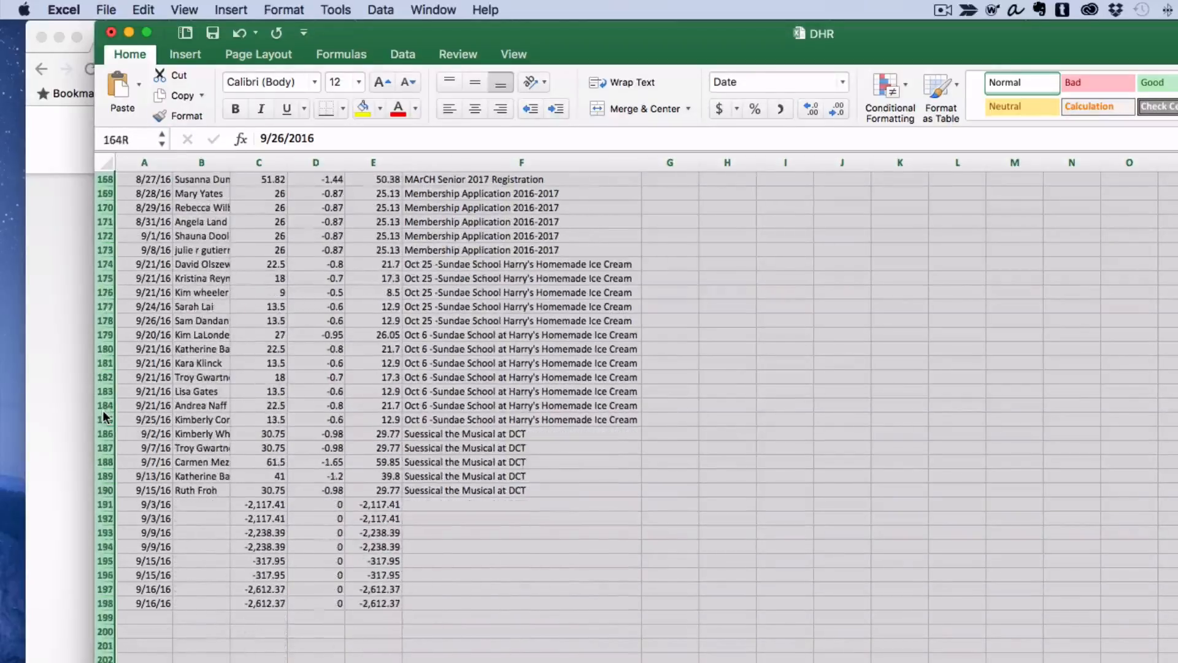
{"action": "right_click", "coordinate": [103, 447]}
{"action": "left_click", "coordinate": [126, 550]}
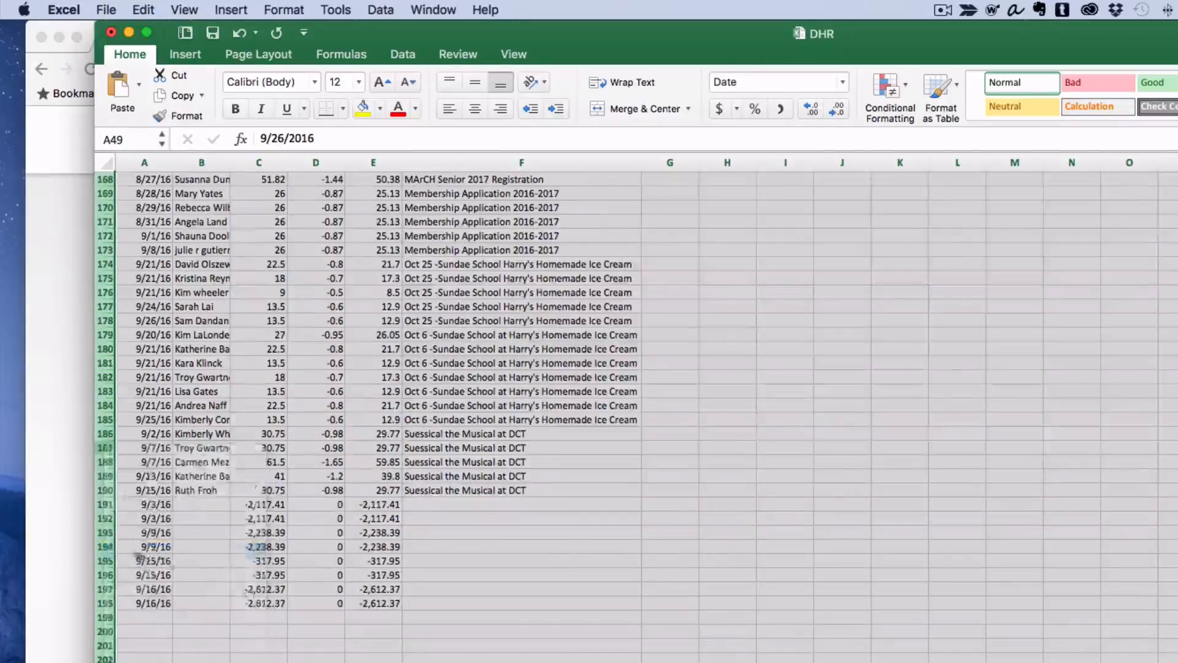
Select the whole sheet and autofit the column widths, widening the Name and Item Title columns.
{"action": "scroll", "coordinate": [250, 557], "scroll_direction": "up", "scroll_amount": 7}
{"action": "scroll", "coordinate": [256, 479], "scroll_direction": "left", "scroll_amount": 1}
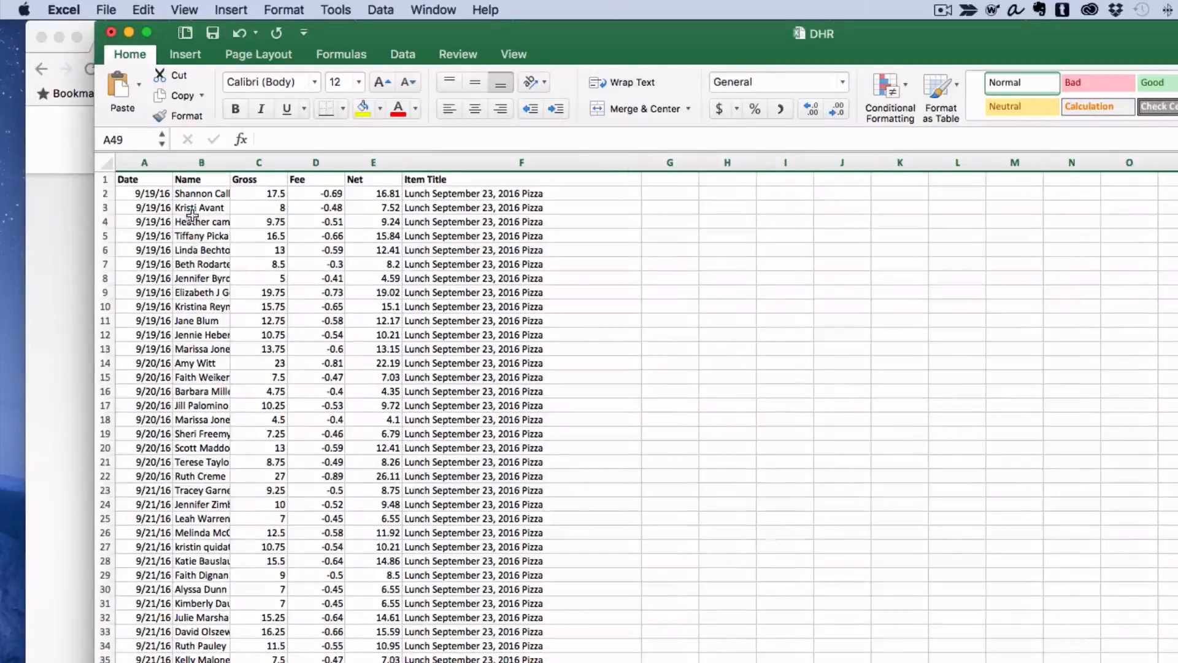
{"action": "left_click", "coordinate": [106, 162]}
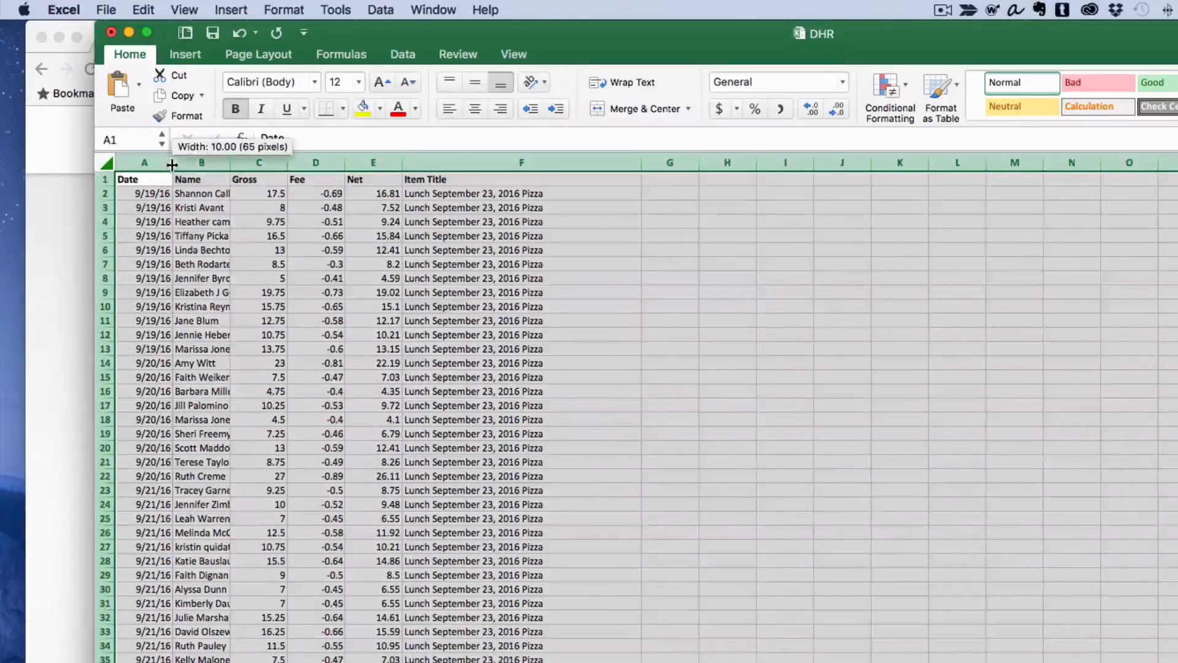
{"action": "double_click", "coordinate": [172, 164]}
{"action": "left_click", "coordinate": [190, 236]}
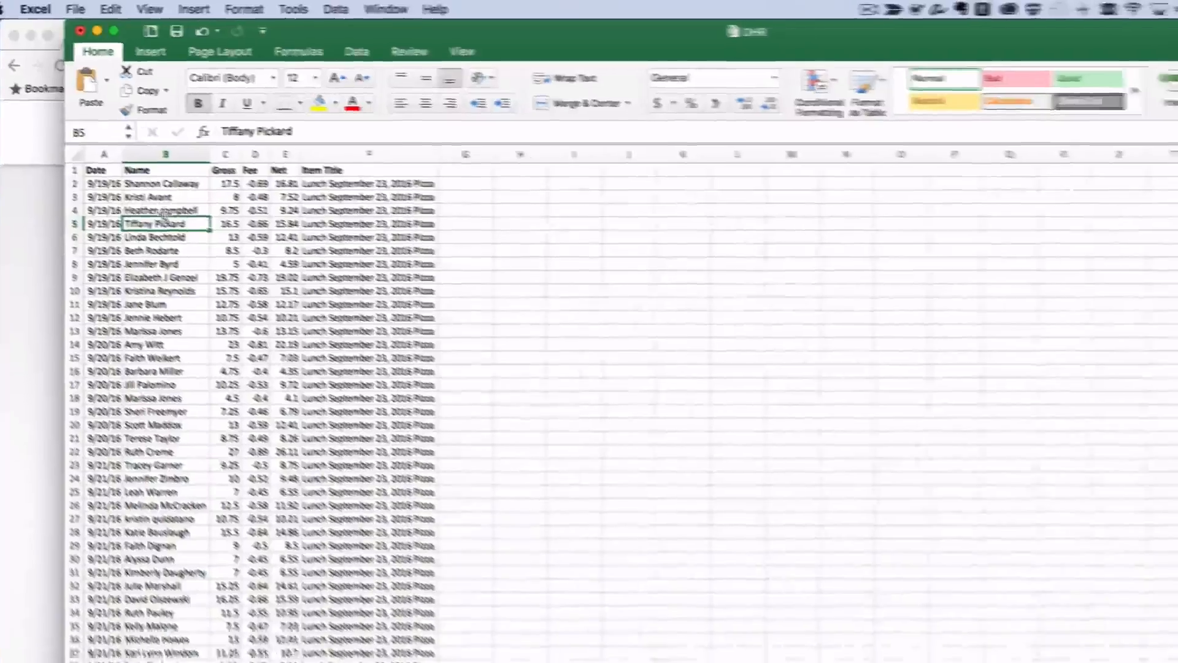
{"action": "left_click_drag", "start_coordinate": [157, 158], "coordinate": [292, 139]}
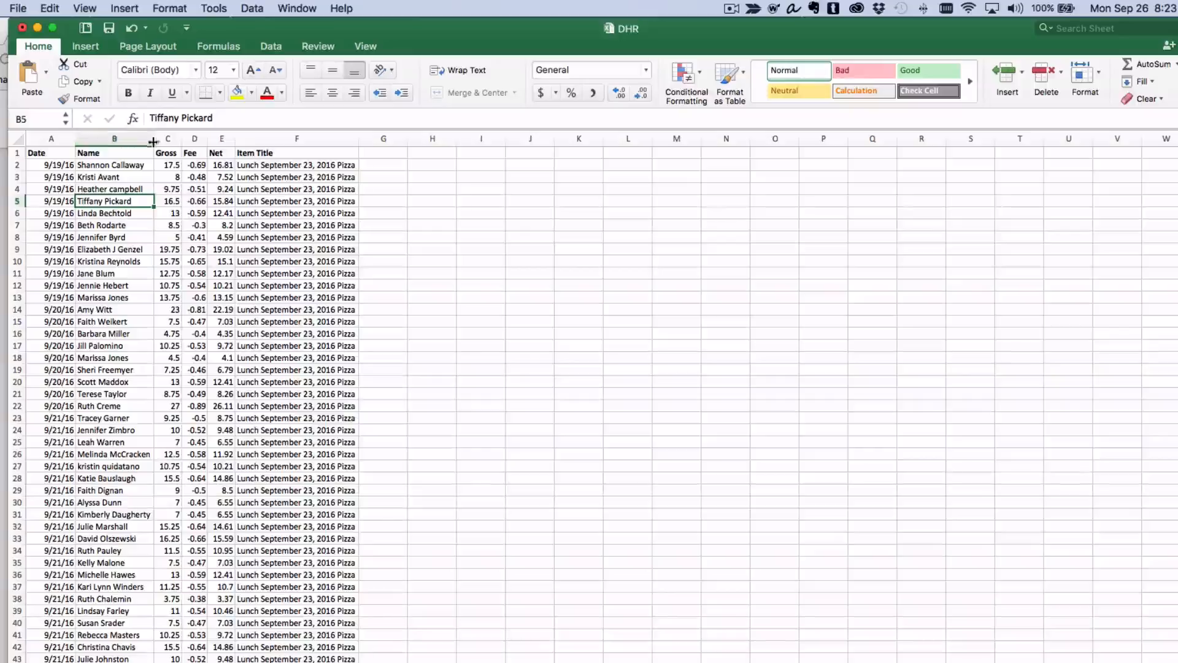
{"action": "left_click_drag", "start_coordinate": [415, 138], "coordinate": [437, 138]}
Add an AutoSum total of the Net column in cell E49 below the last Pizza entry.
{"action": "scroll", "coordinate": [312, 329], "scroll_direction": "down", "scroll_amount": 5}
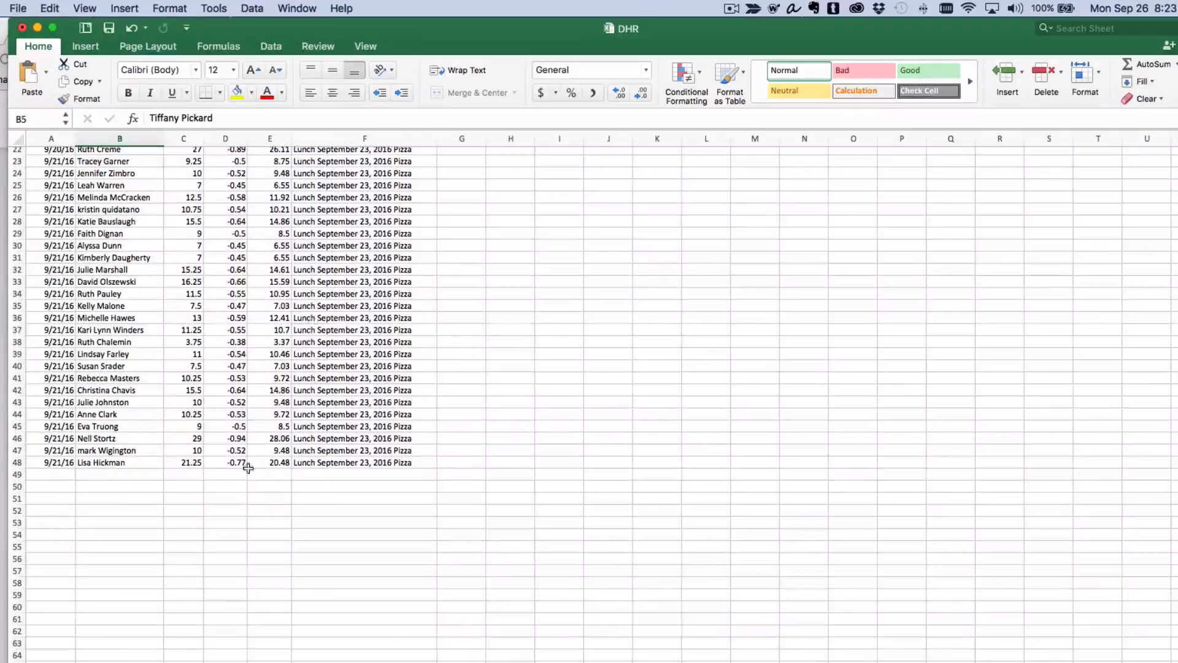
{"action": "left_click", "coordinate": [181, 475]}
{"action": "left_click", "coordinate": [275, 473]}
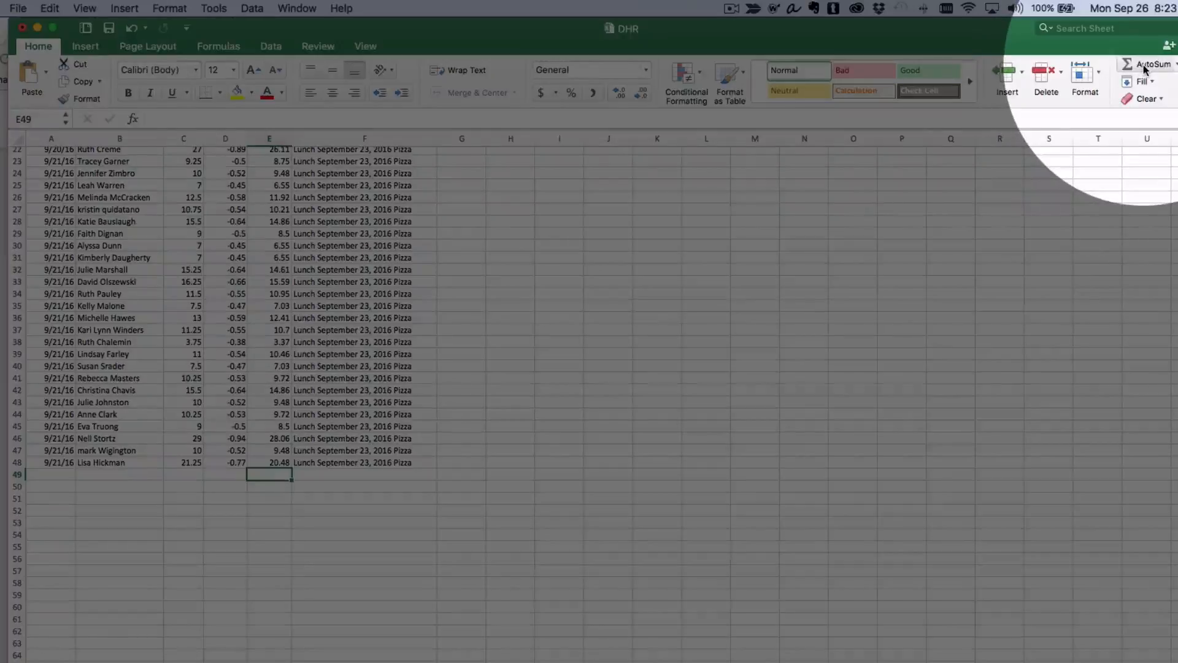
{"action": "left_click", "coordinate": [1128, 65]}
{"action": "scroll", "coordinate": [673, 381], "scroll_direction": "up", "scroll_amount": 7}
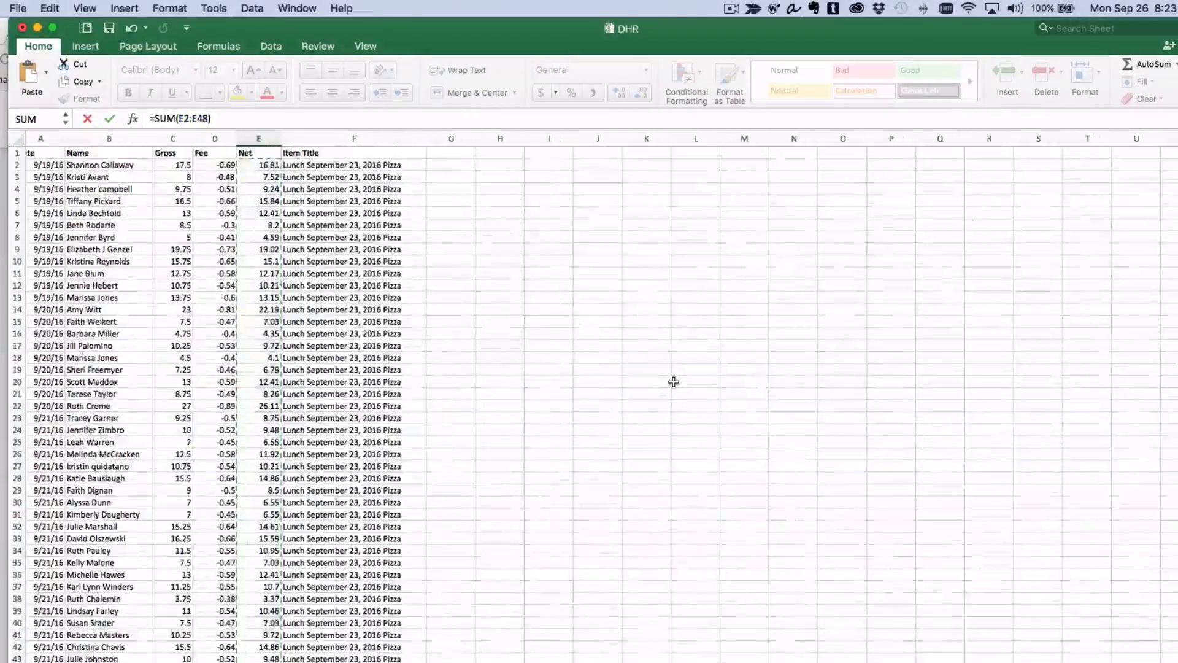
{"action": "scroll", "coordinate": [674, 382], "scroll_direction": "right", "scroll_amount": 1}
{"action": "scroll", "coordinate": [673, 381], "scroll_direction": "down", "scroll_amount": 2}
{"action": "key", "text": "Return"}
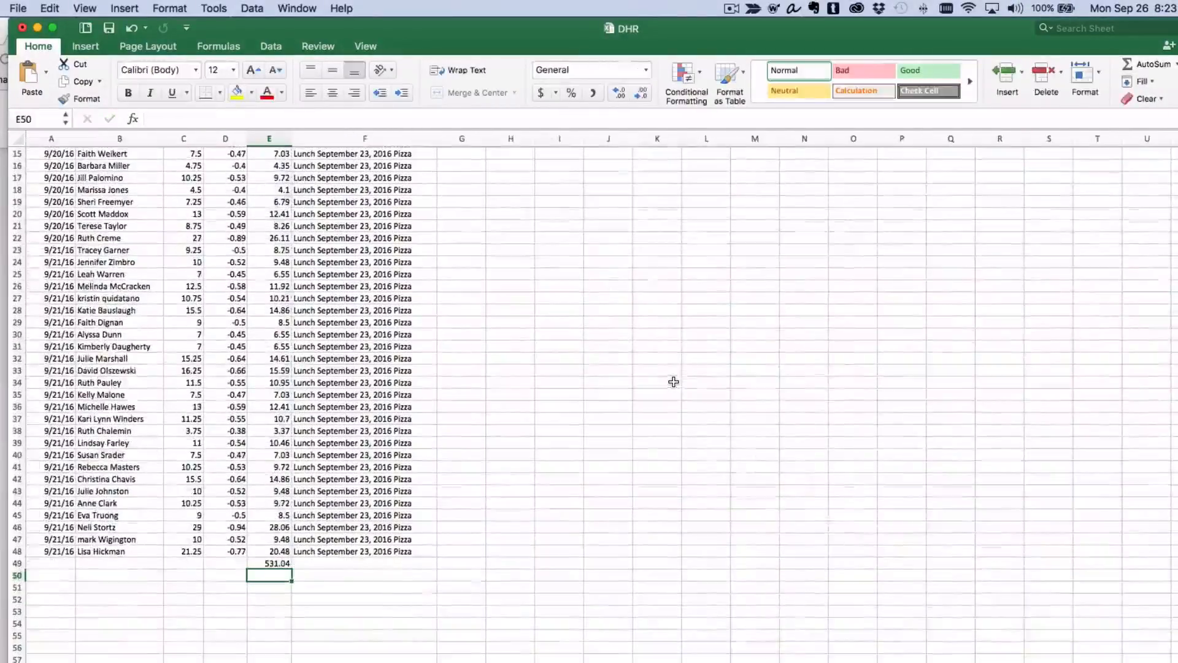
Copy the Net total formula into row 49 of the Gross and Fee columns.
{"action": "left_click", "coordinate": [278, 563]}
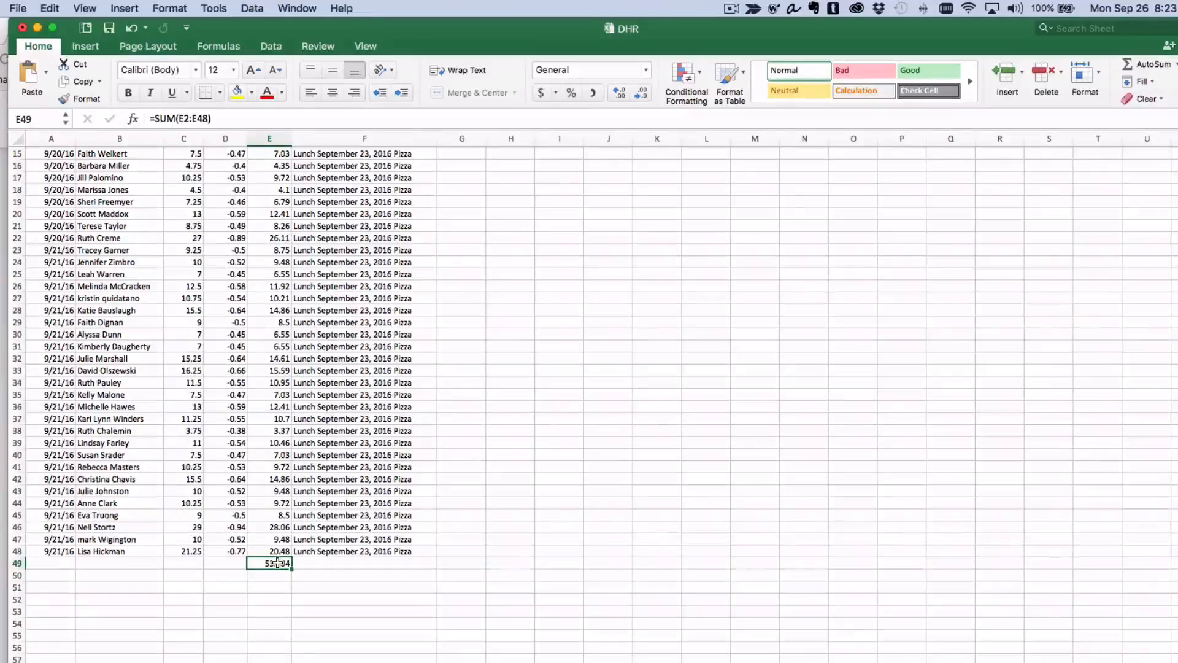
{"action": "left_click", "coordinate": [225, 563]}
{"action": "left_click", "coordinate": [191, 562]}
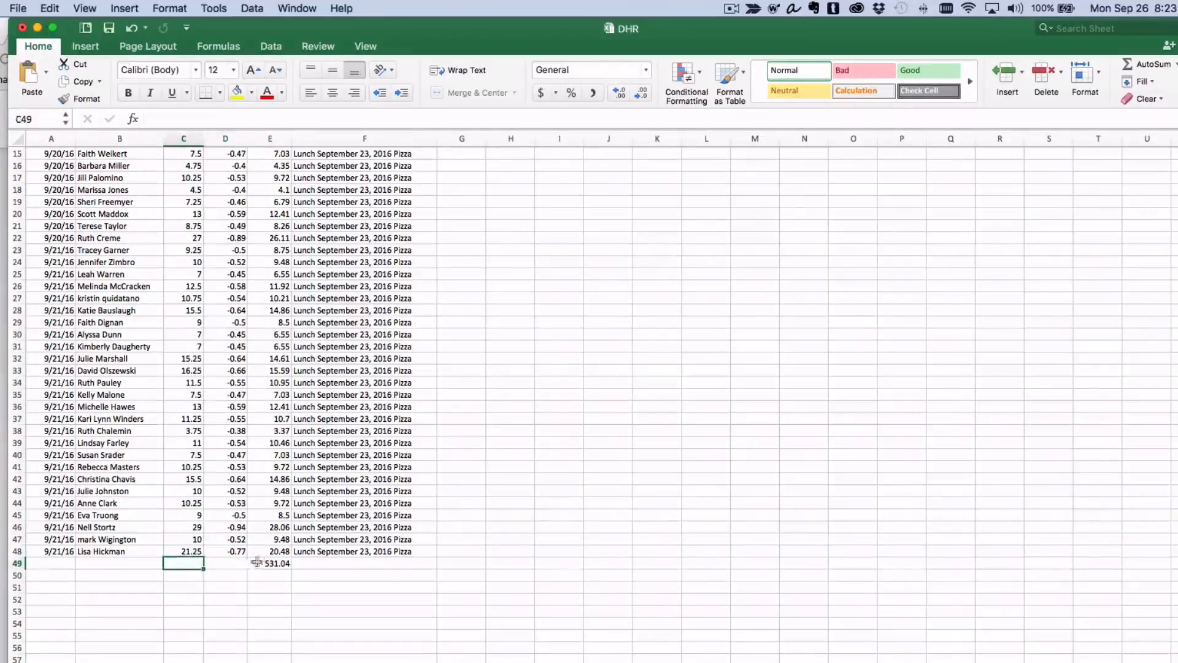
{"action": "left_click", "coordinate": [266, 562]}
{"action": "key", "text": "super+c"}
{"action": "left_click", "coordinate": [229, 566]}
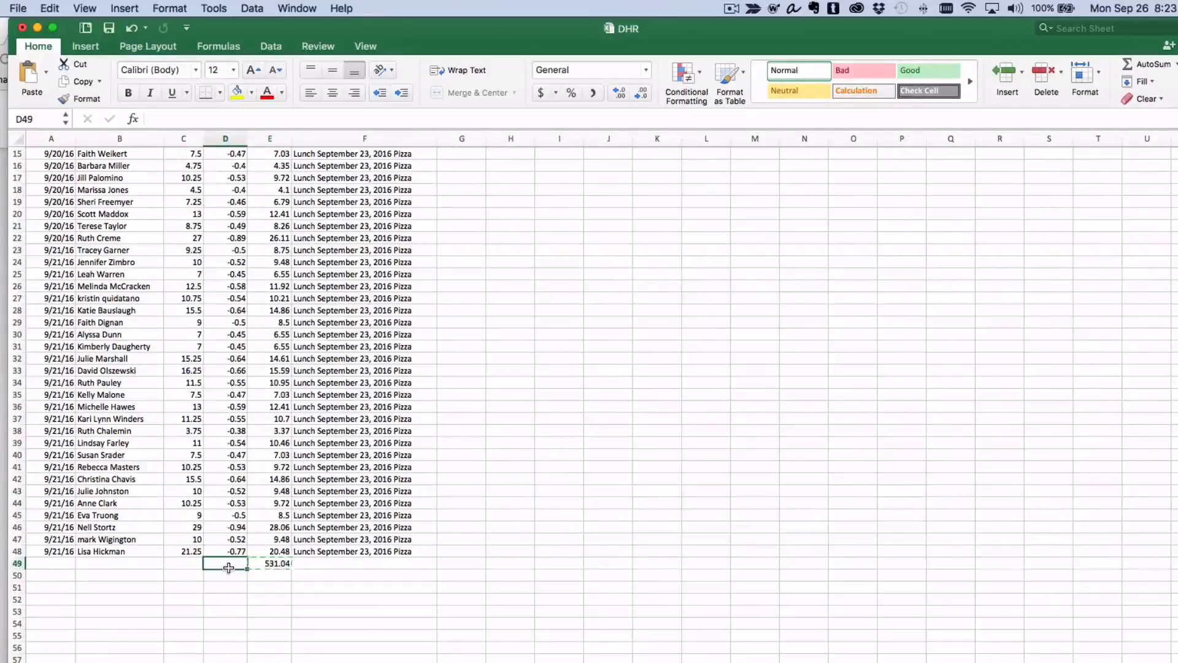
{"action": "left_click", "coordinate": [195, 562], "text": "shift"}
{"action": "key", "text": "super+v"}
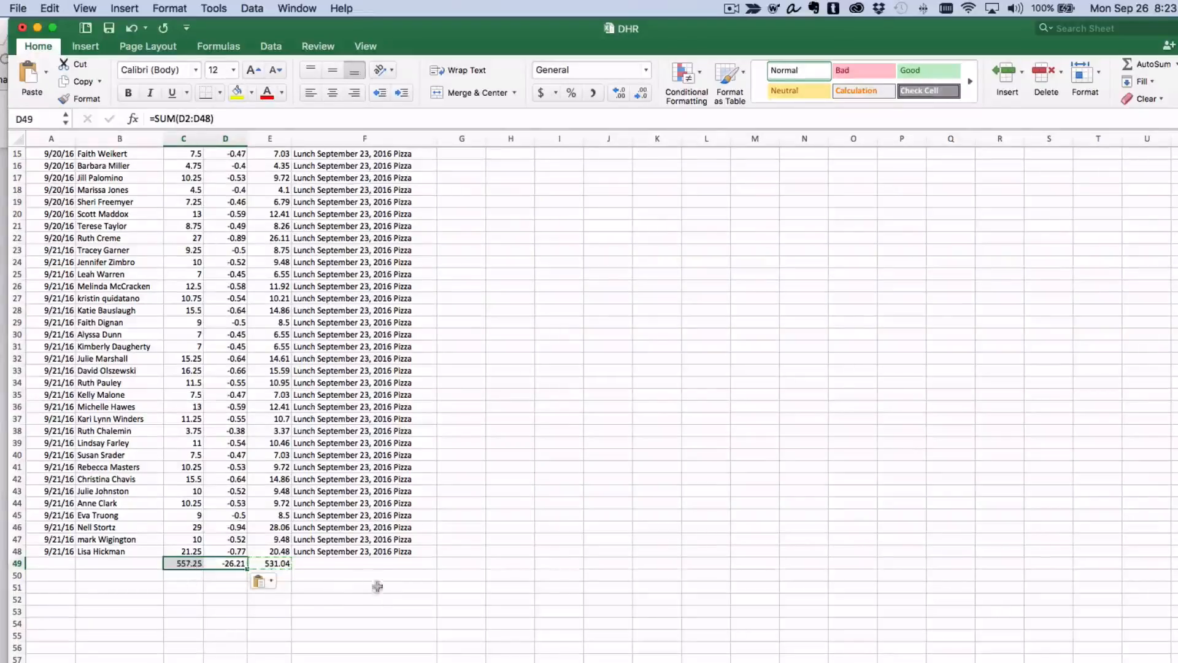
{"action": "left_click", "coordinate": [223, 597]}
{"action": "left_click", "coordinate": [184, 574]}
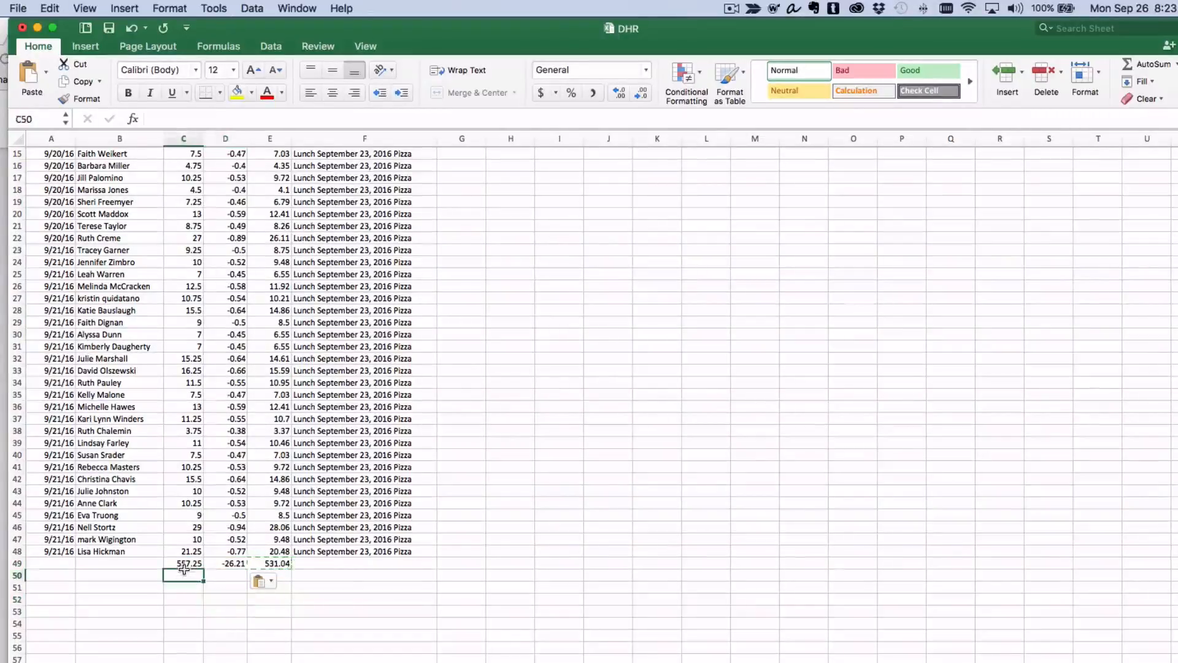
Format the three totals in row 49 as 18 pt bold.
{"action": "left_click", "coordinate": [183, 564]}
{"action": "left_click_drag", "start_coordinate": [183, 564], "coordinate": [280, 563]}
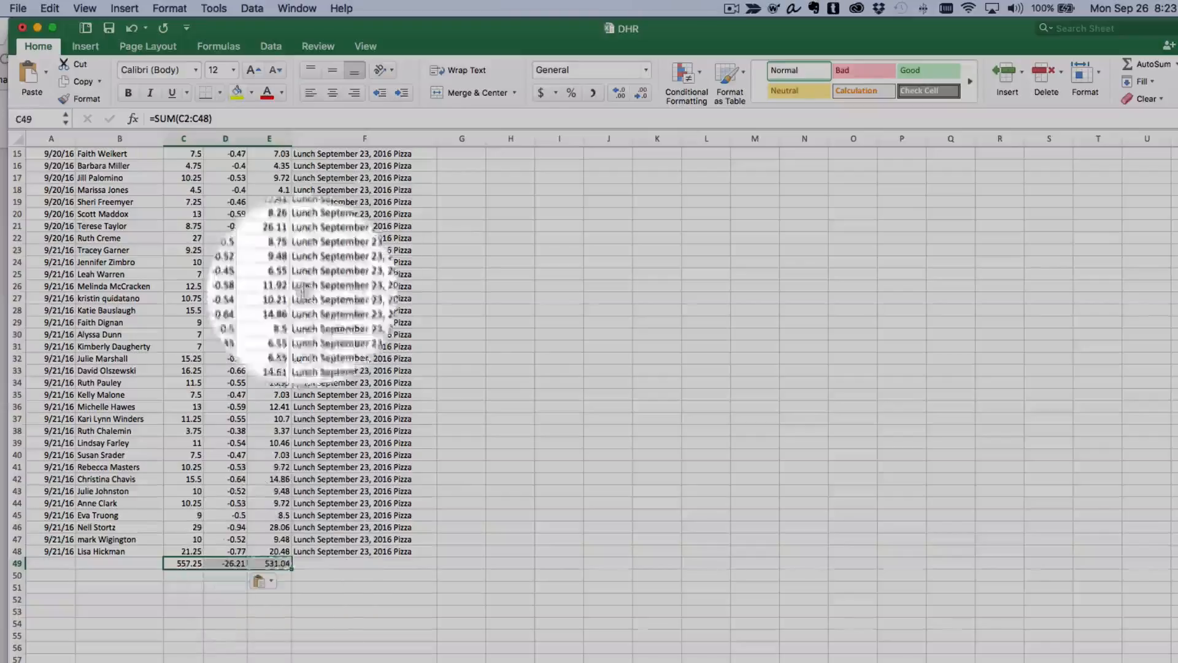
{"action": "left_click", "coordinate": [233, 69]}
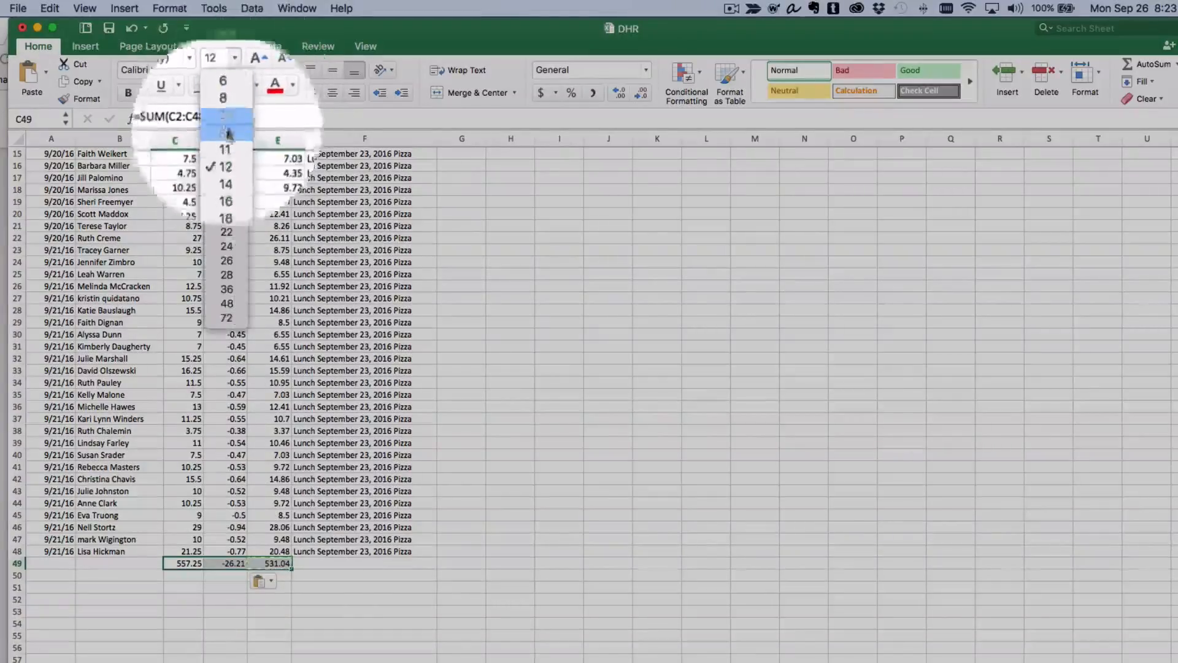
{"action": "left_click", "coordinate": [226, 205]}
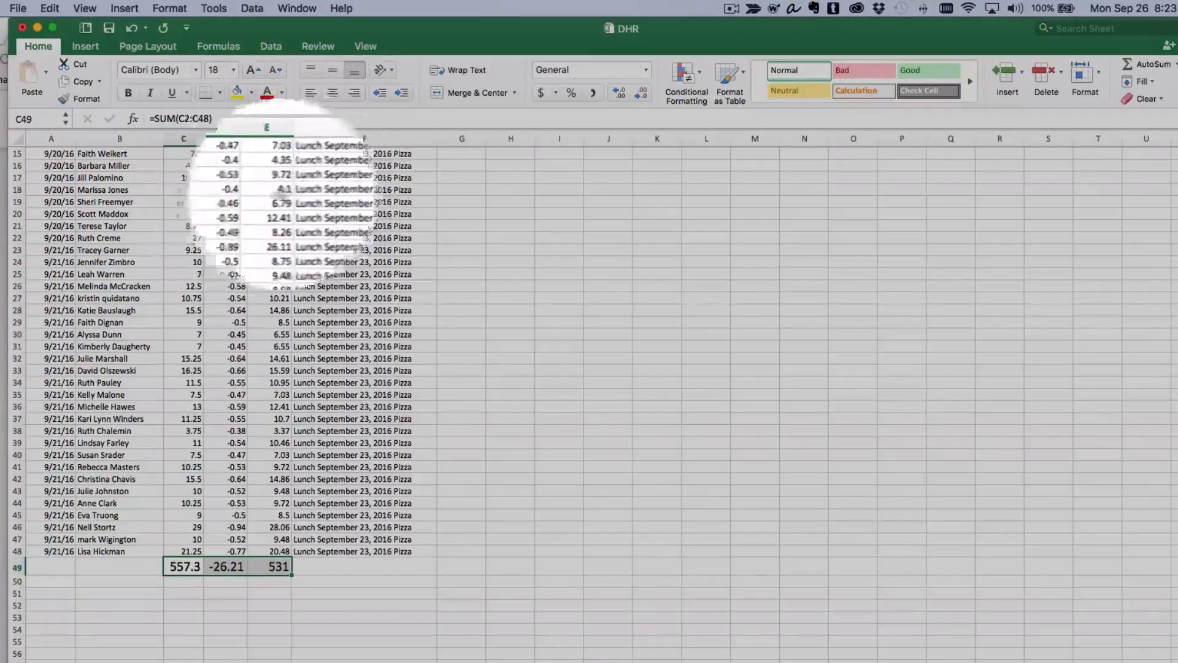
{"action": "key", "text": "super+b"}
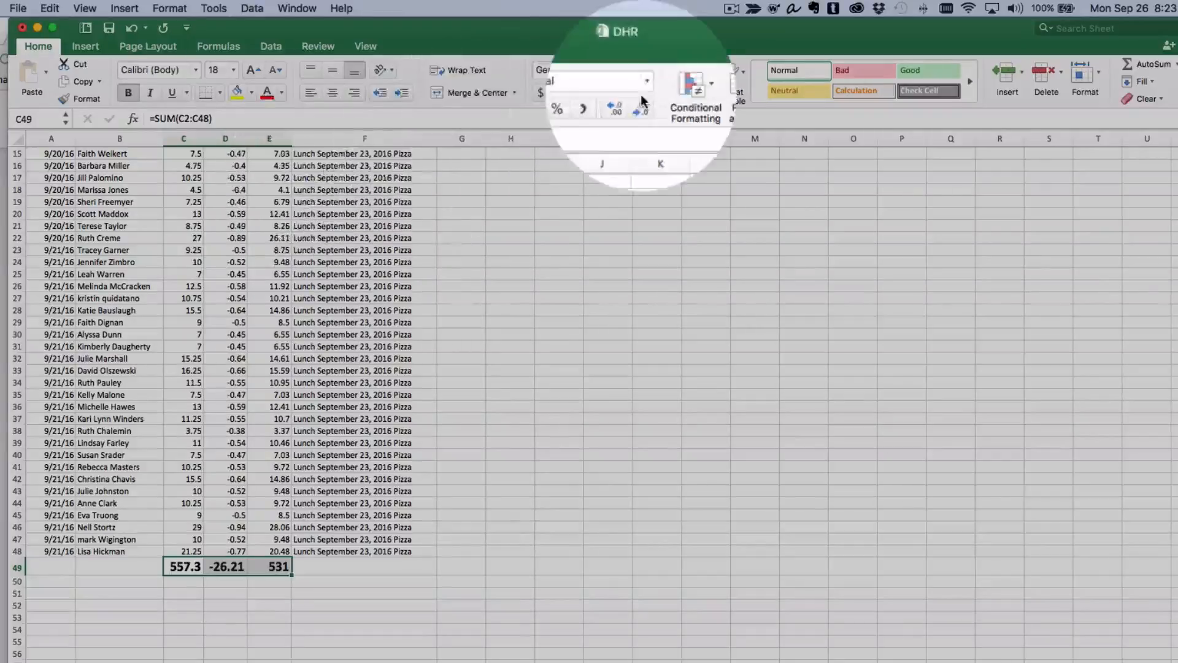
Apply Accounting number format to the totals and widen their columns to fit.
{"action": "left_click", "coordinate": [541, 94]}
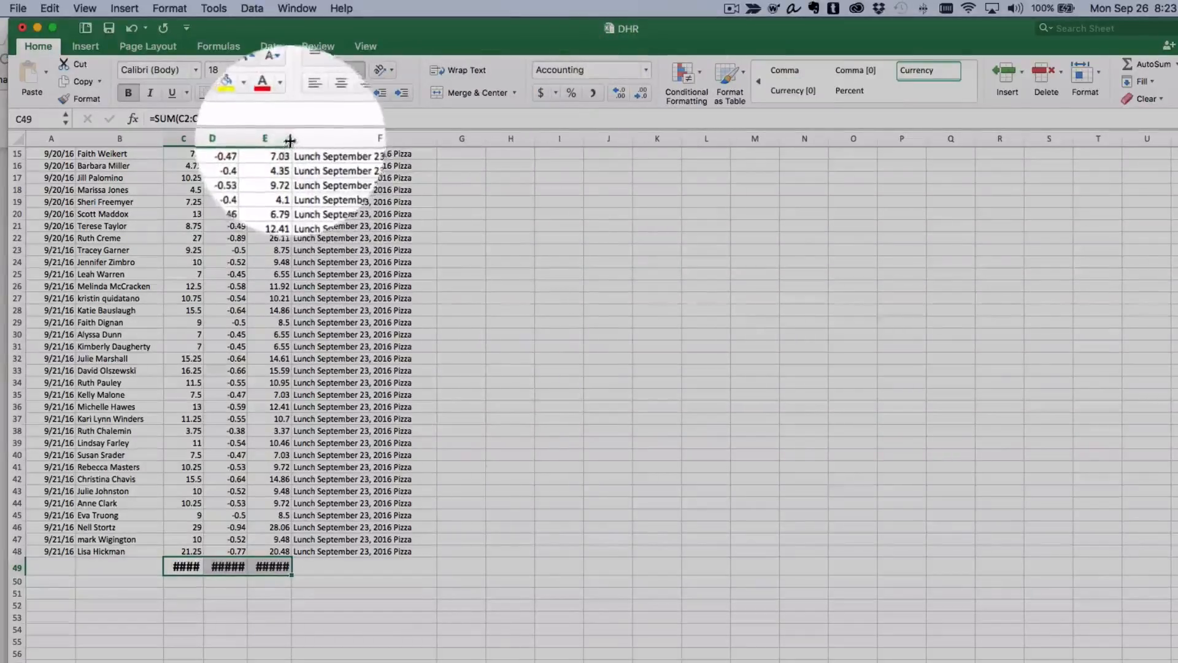
{"action": "left_click_drag", "start_coordinate": [290, 139], "coordinate": [222, 139]}
{"action": "left_click", "coordinate": [251, 641]}
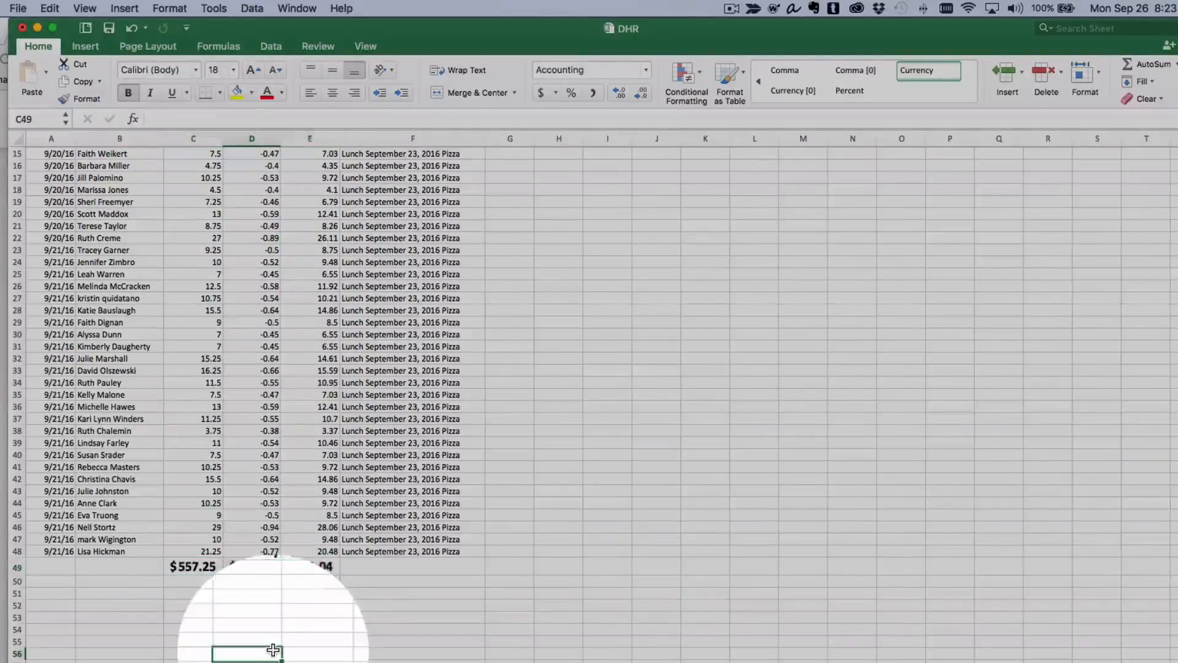
Fill the Net total cell E49 with yellow highlight.
{"action": "left_click", "coordinate": [310, 565]}
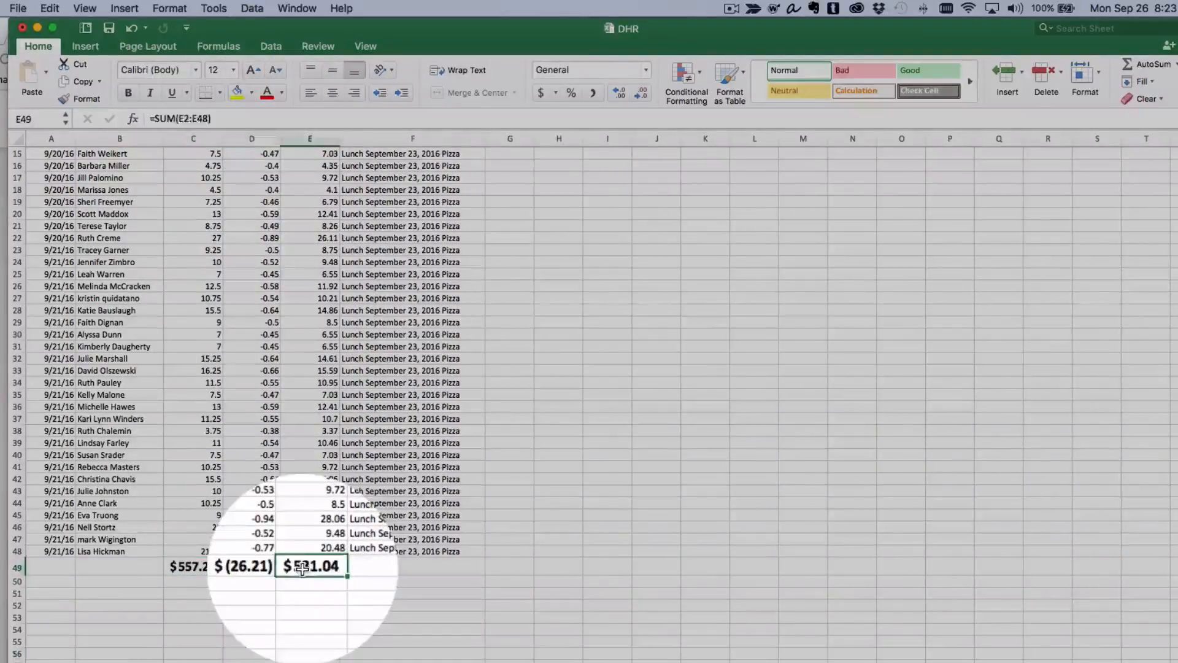
{"action": "left_click", "coordinate": [237, 92]}
{"action": "left_click", "coordinate": [328, 618]}
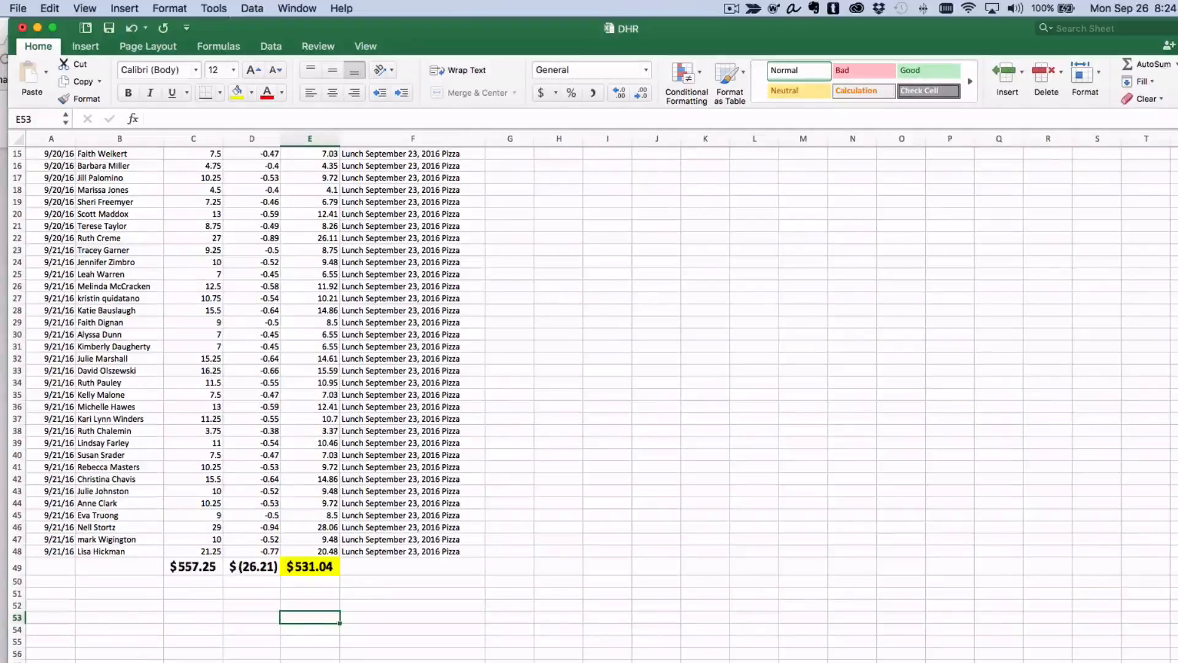
Switch to the browser and open PayPal's Withdraw money option to transfer money to your bank account.
{"action": "key", "text": "super+Tab"}
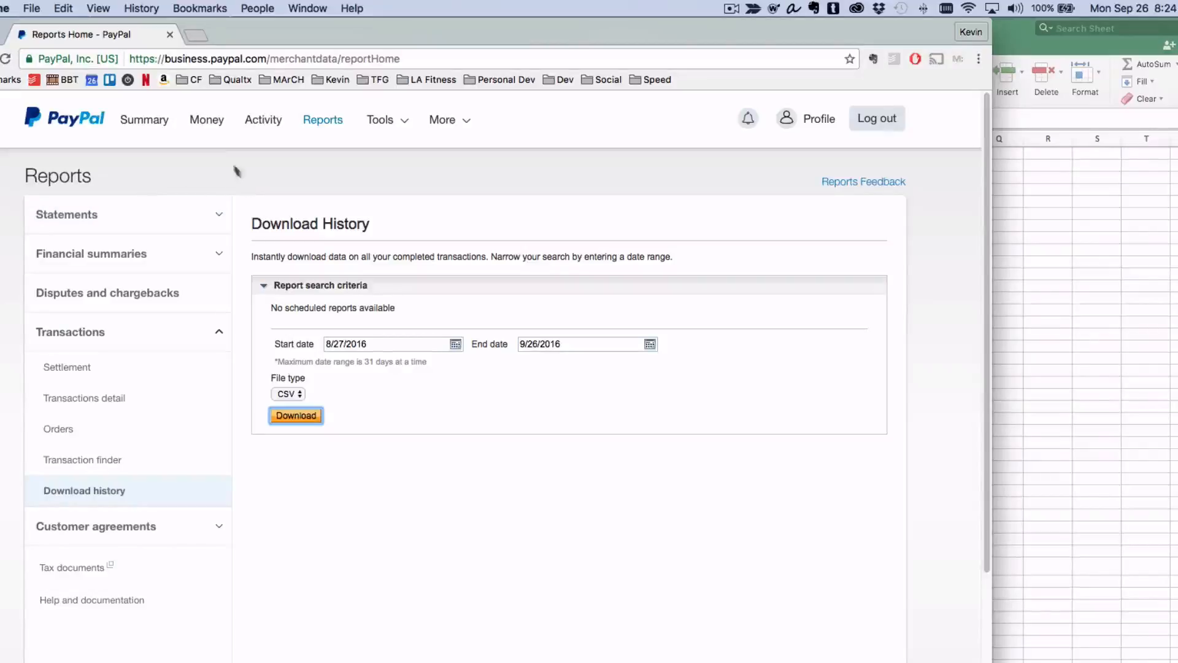
{"action": "left_click", "coordinate": [210, 126]}
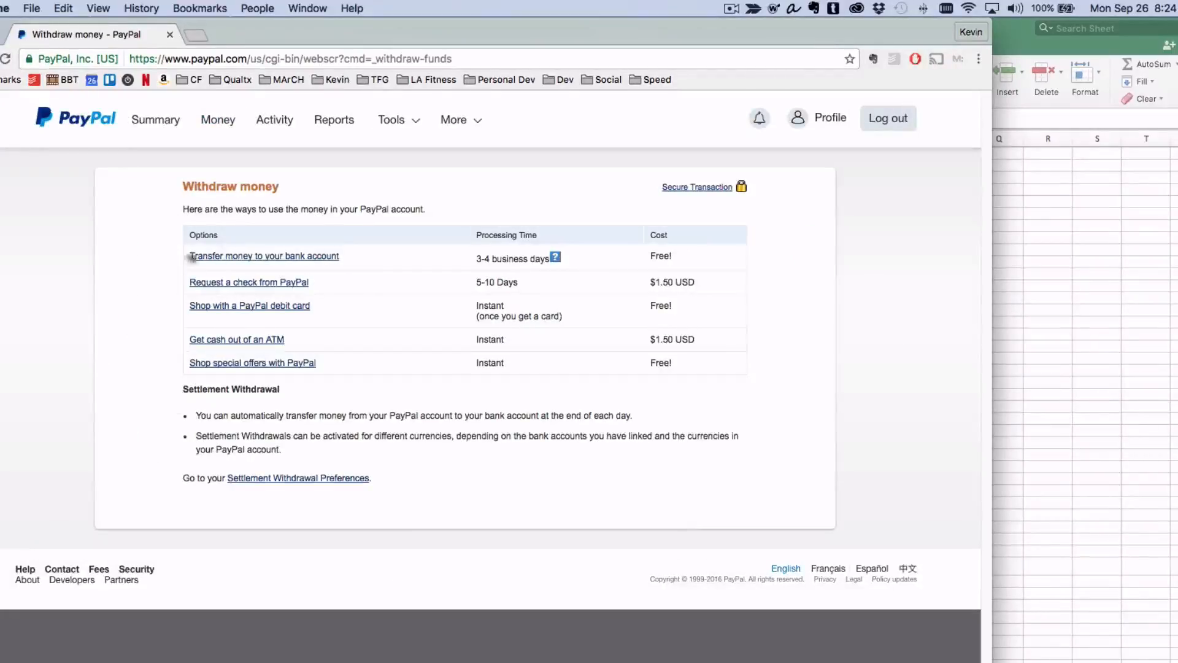
{"action": "left_click", "coordinate": [322, 255]}
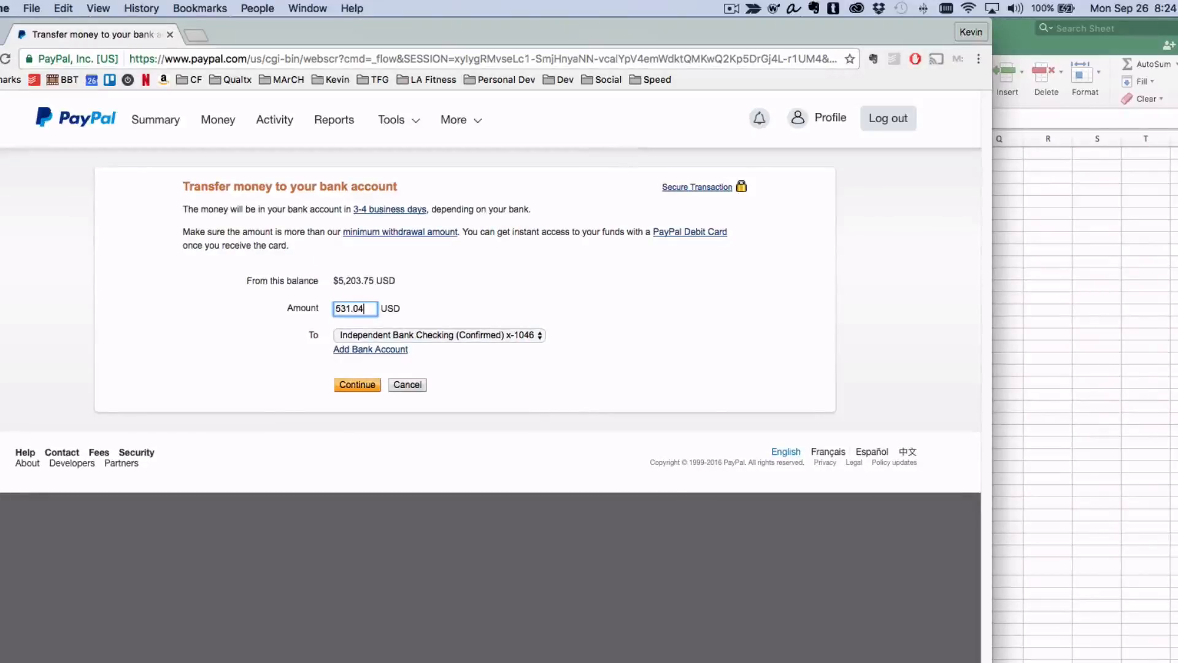
Transfer 531.04 USD to the linked bank checking account, submit it, and go back to the account summary.
{"action": "left_click", "coordinate": [350, 386]}
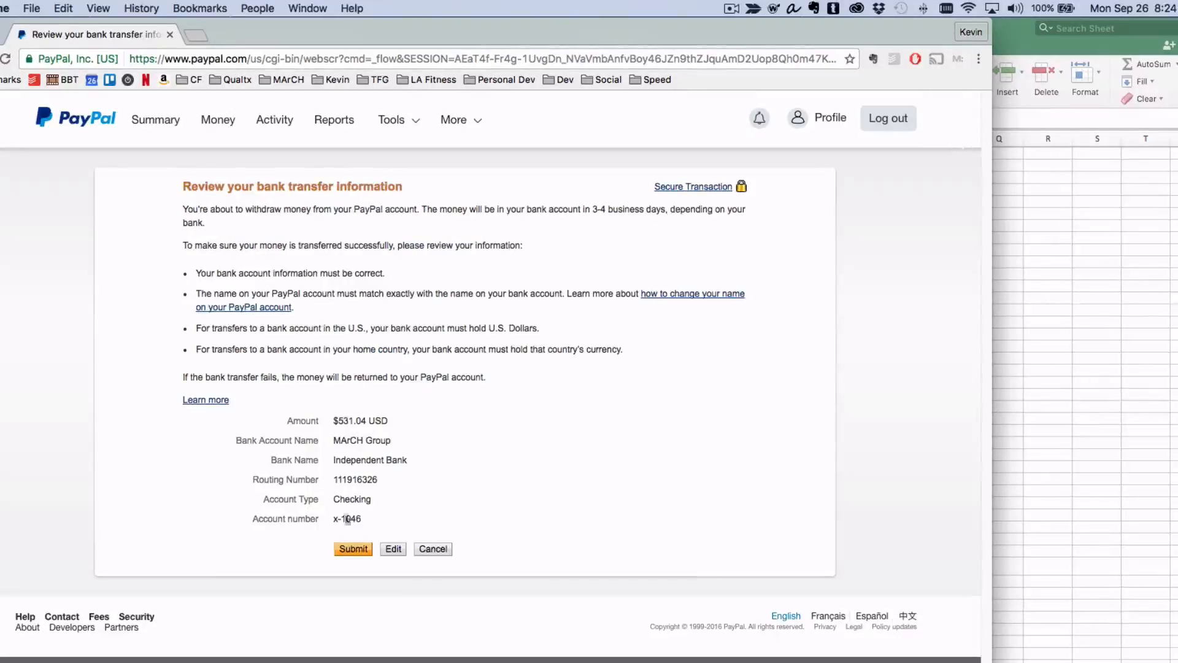
{"action": "left_click", "coordinate": [351, 550]}
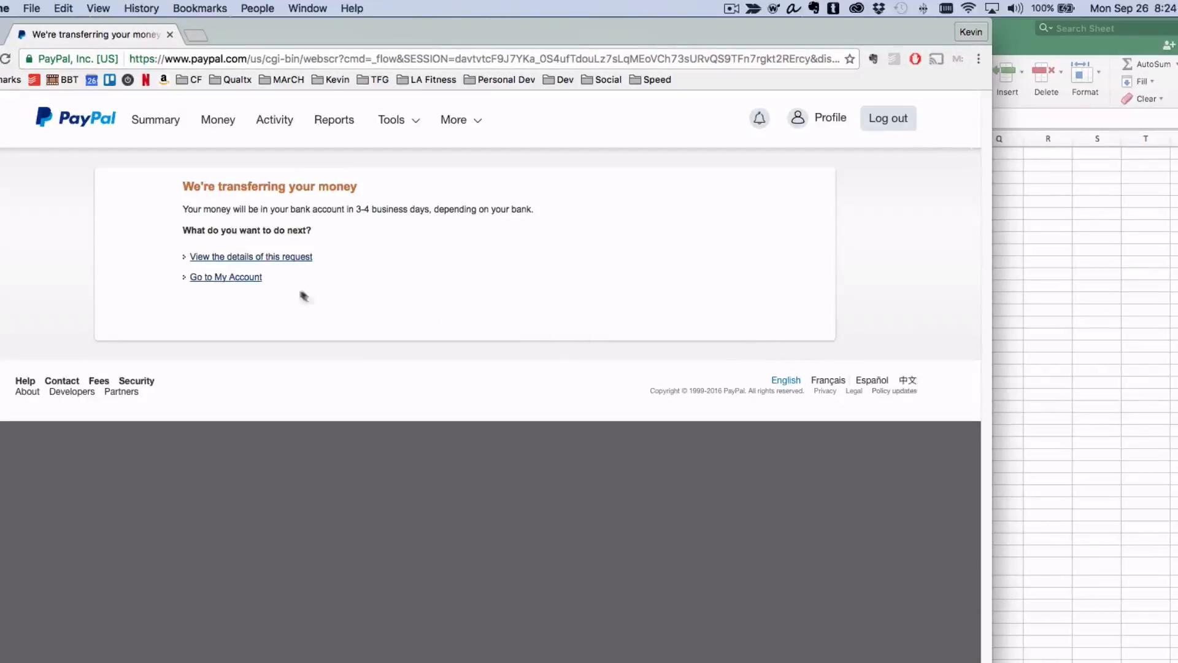
{"action": "left_click", "coordinate": [252, 280]}
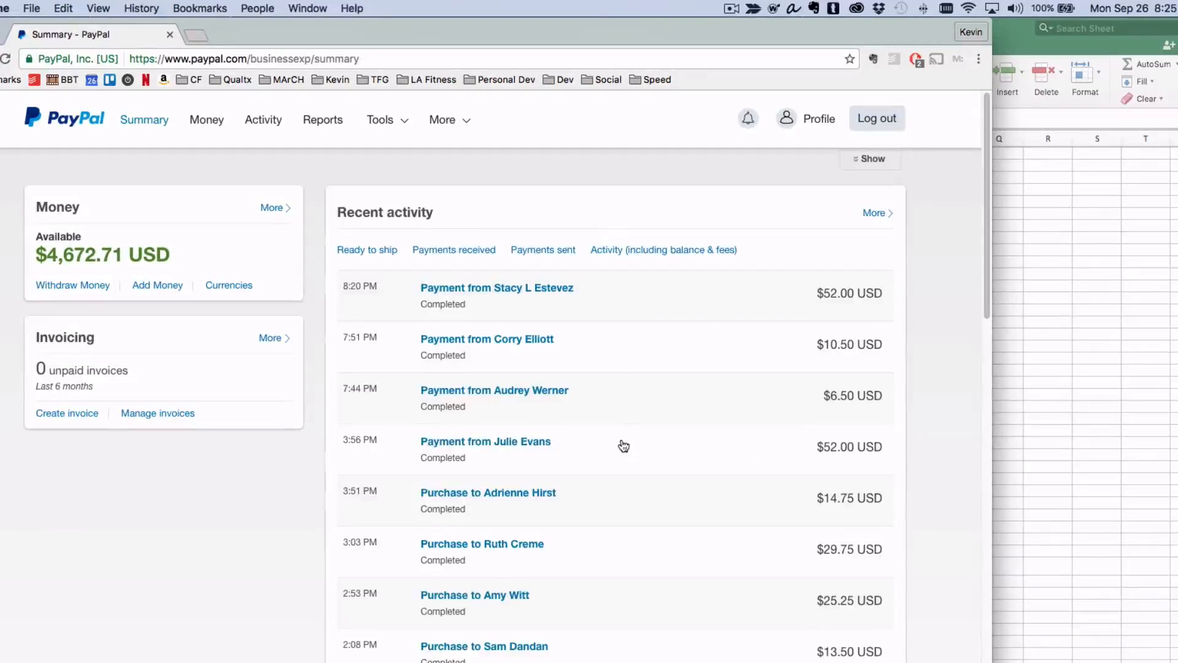
Return to the workbook and Save As an Excel Workbook (.xlsx), starting the file name with 2016_09_.
{"action": "left_click", "coordinate": [1036, 368]}
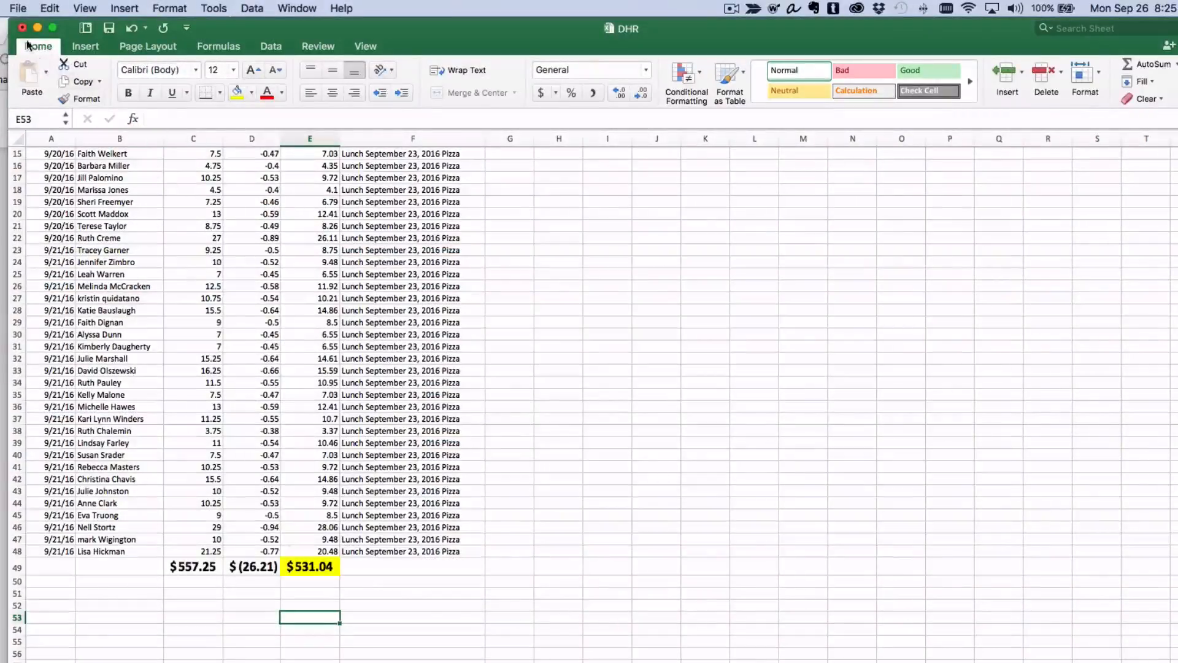
{"action": "left_click", "coordinate": [16, 8]}
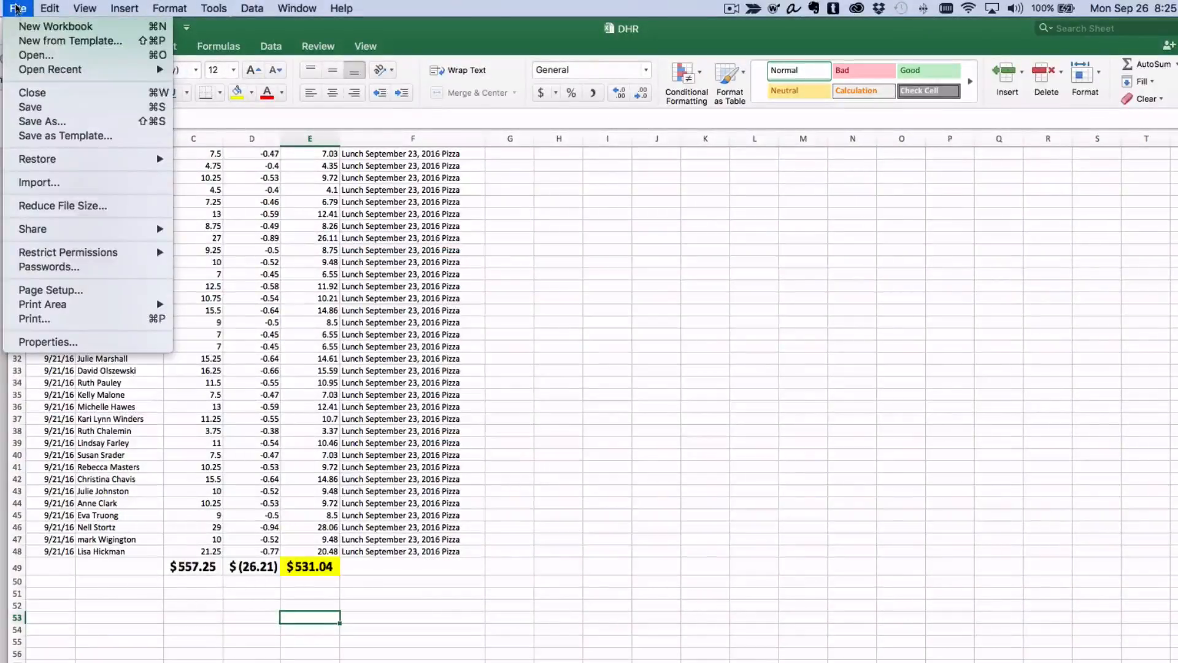
{"action": "left_click", "coordinate": [47, 128]}
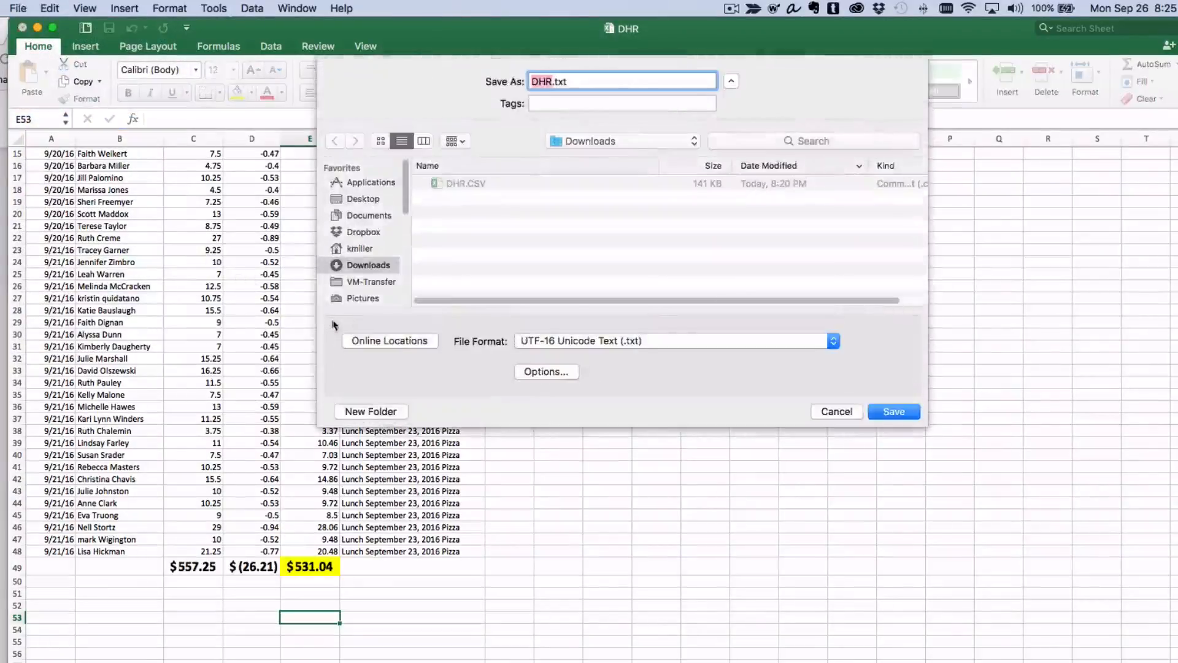
{"action": "left_click", "coordinate": [593, 343]}
{"action": "left_click", "coordinate": [590, 72]}
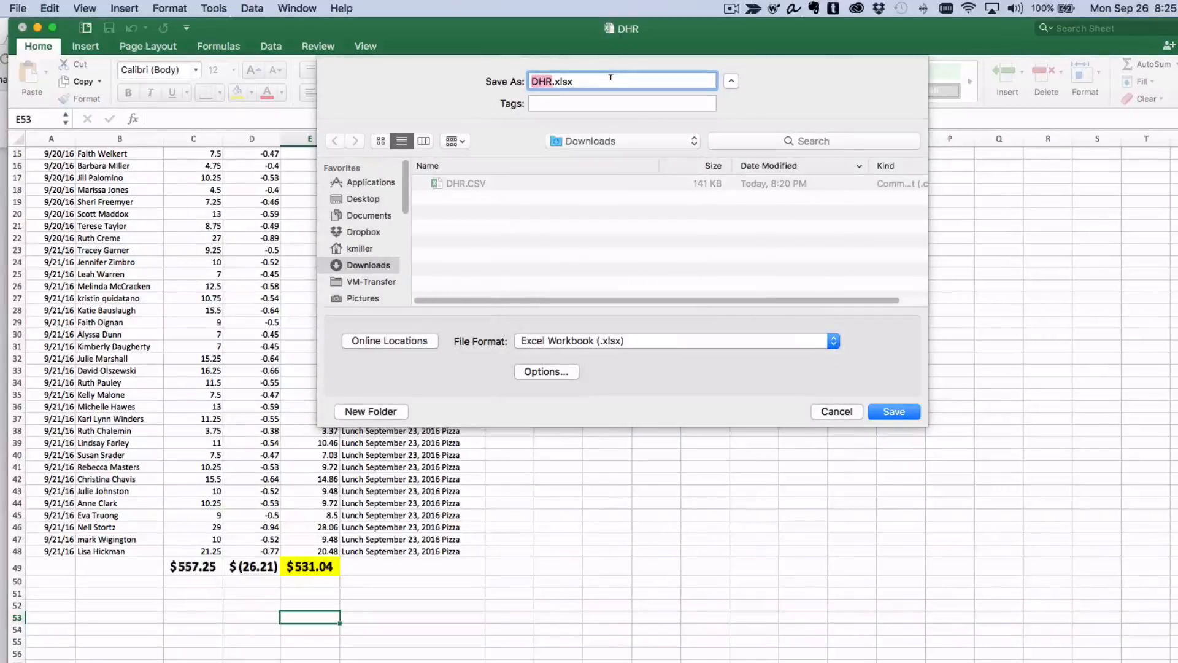
{"action": "type", "text": "2016_09_"}
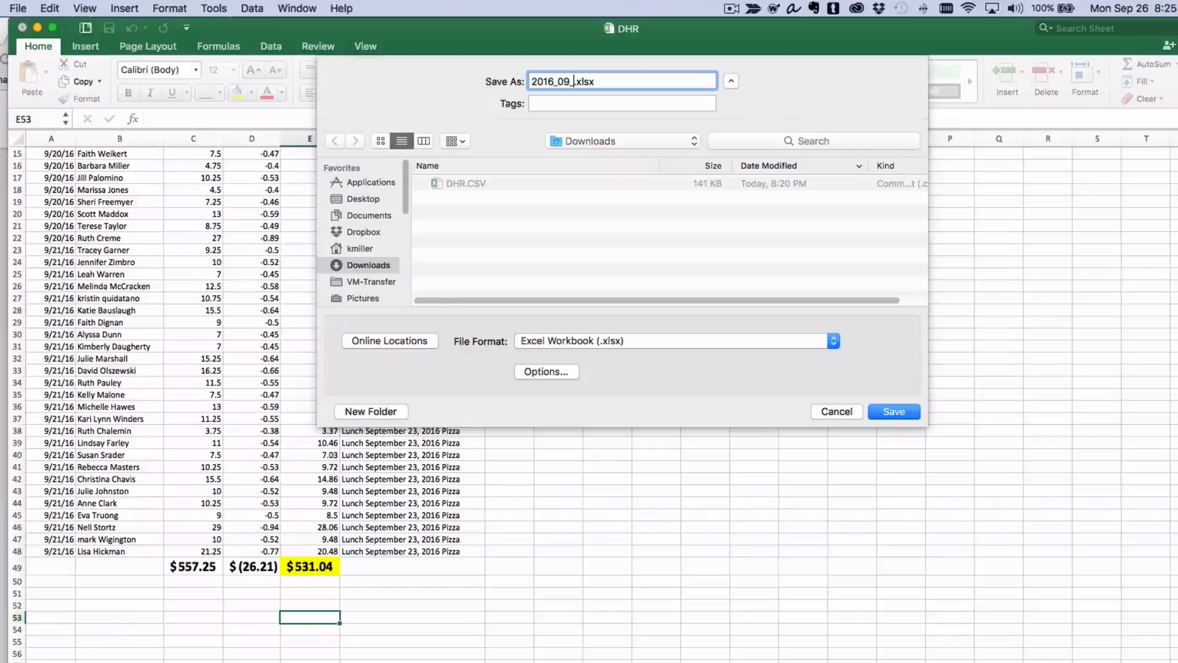
Open Google Calendar in a new browser tab and check the previous week's dates.
{"action": "key", "text": "super+Tab"}
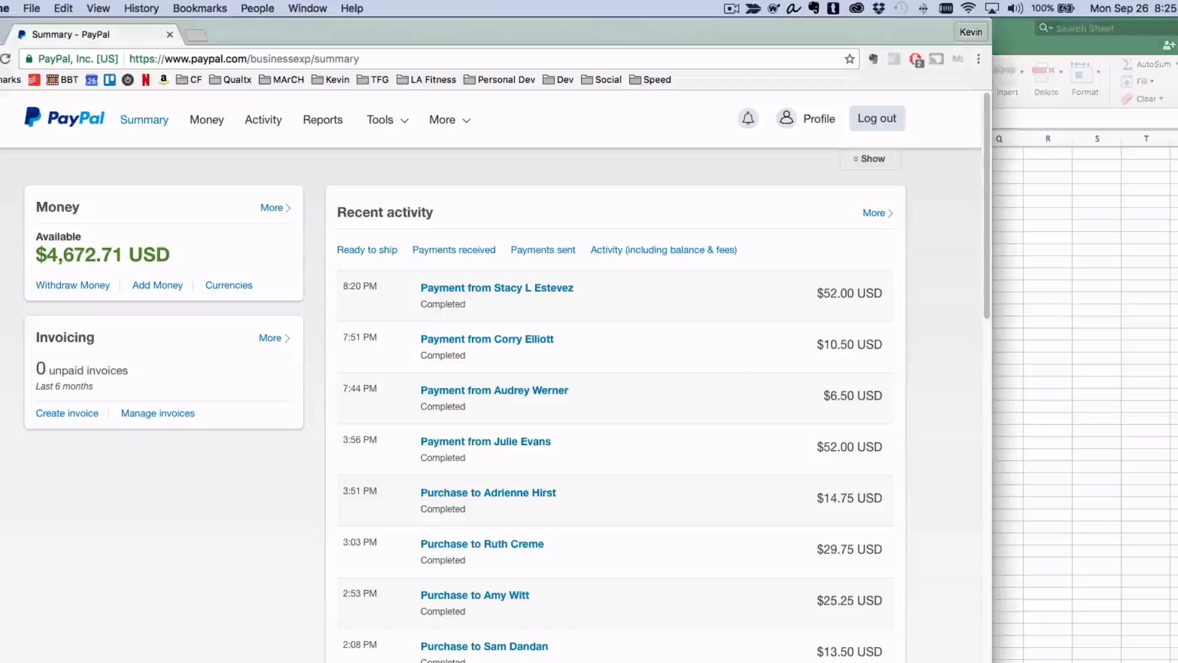
{"action": "left_click", "coordinate": [195, 38]}
{"action": "left_click", "coordinate": [91, 79]}
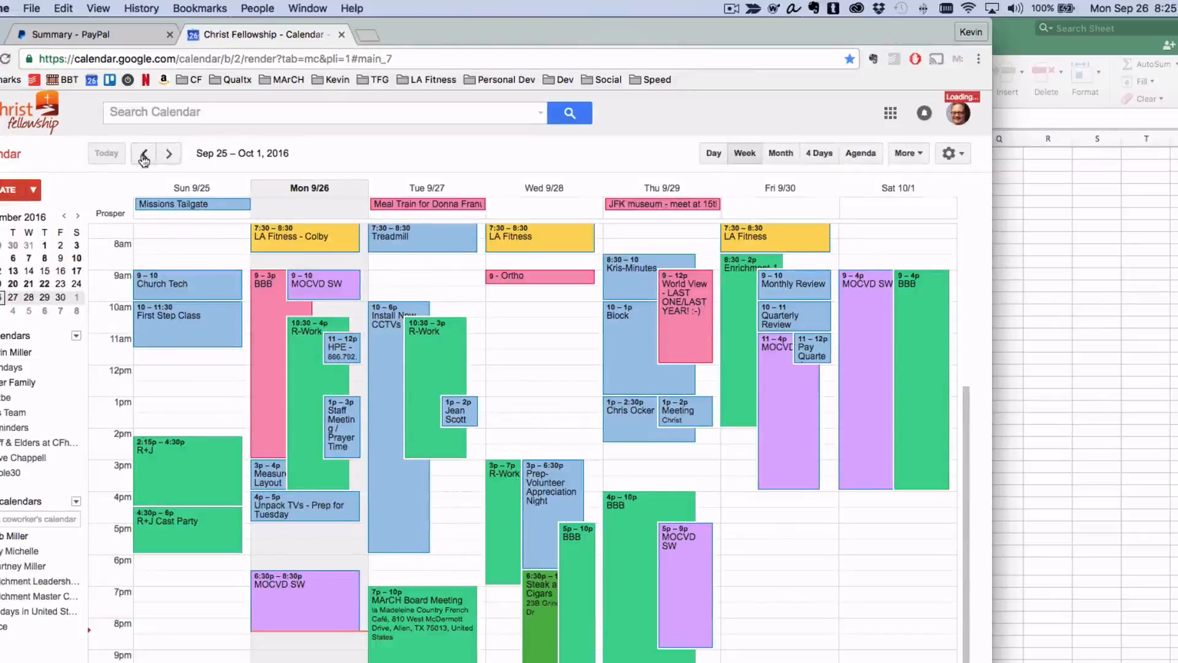
{"action": "left_click", "coordinate": [144, 153]}
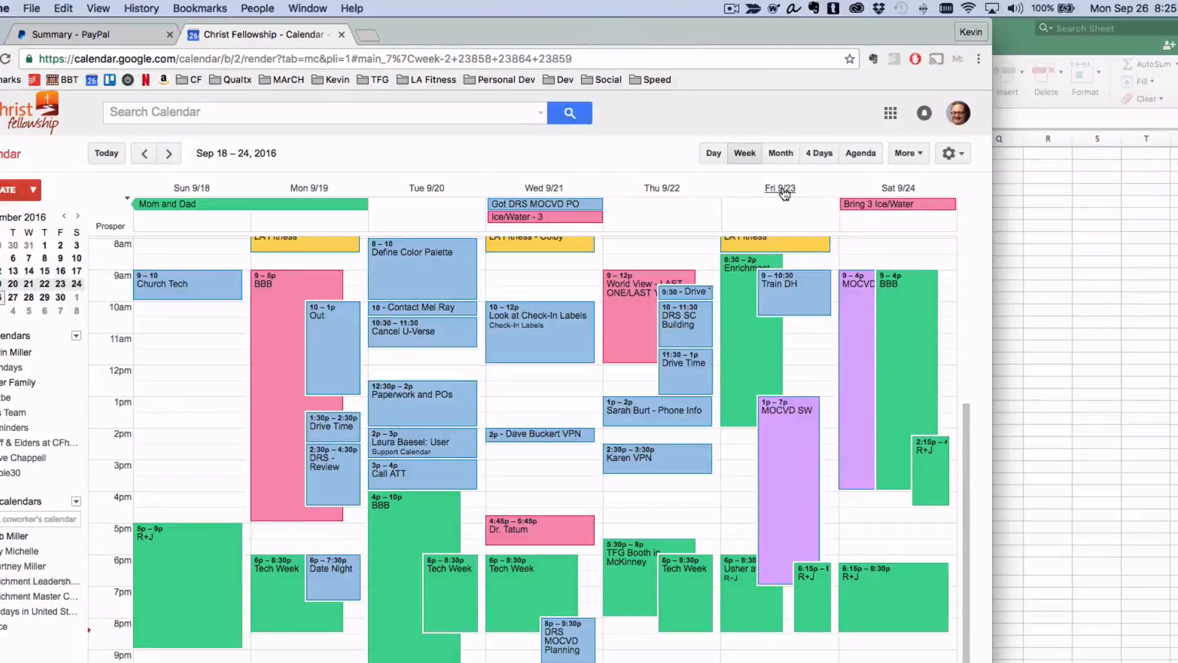
{"action": "left_click", "coordinate": [1002, 34]}
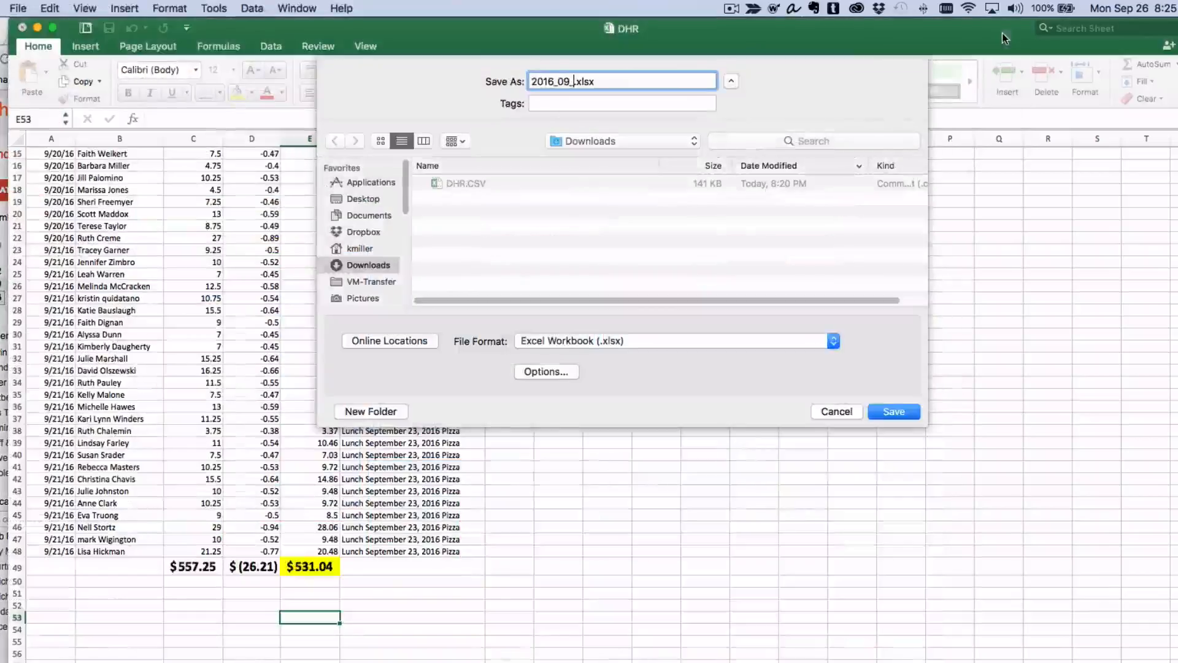
Name the workbook 2016_09_23 Enrichment Lunch Deposit, matching the naming of the existing deposit files, and save it.
{"action": "type", "text": "2"}
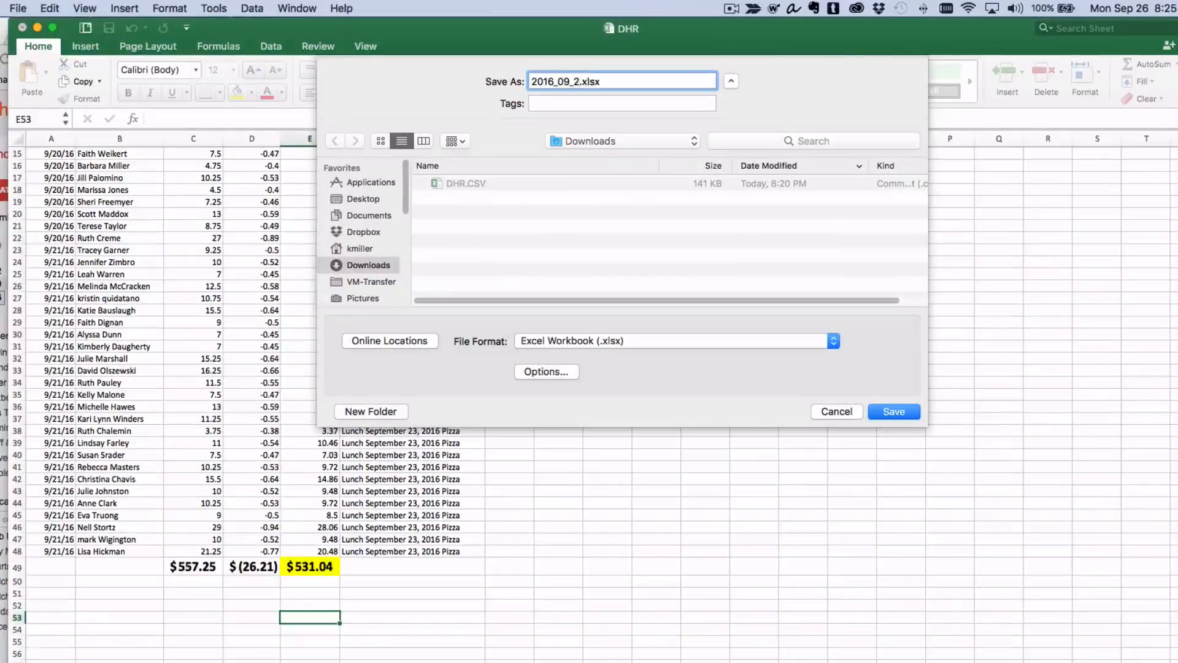
{"action": "type", "text": "3"}
{"action": "key", "text": "super+Tab"}
{"action": "left_click_drag", "start_coordinate": [726, 121], "coordinate": [515, 107]}
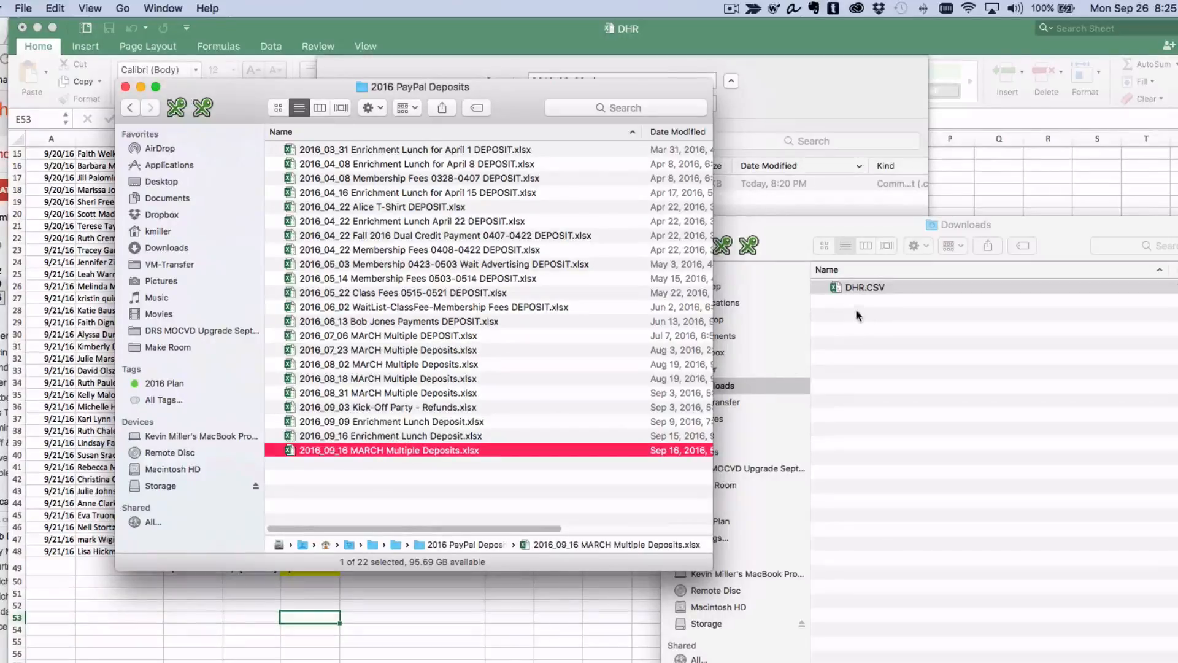
{"action": "left_click", "coordinate": [794, 104]}
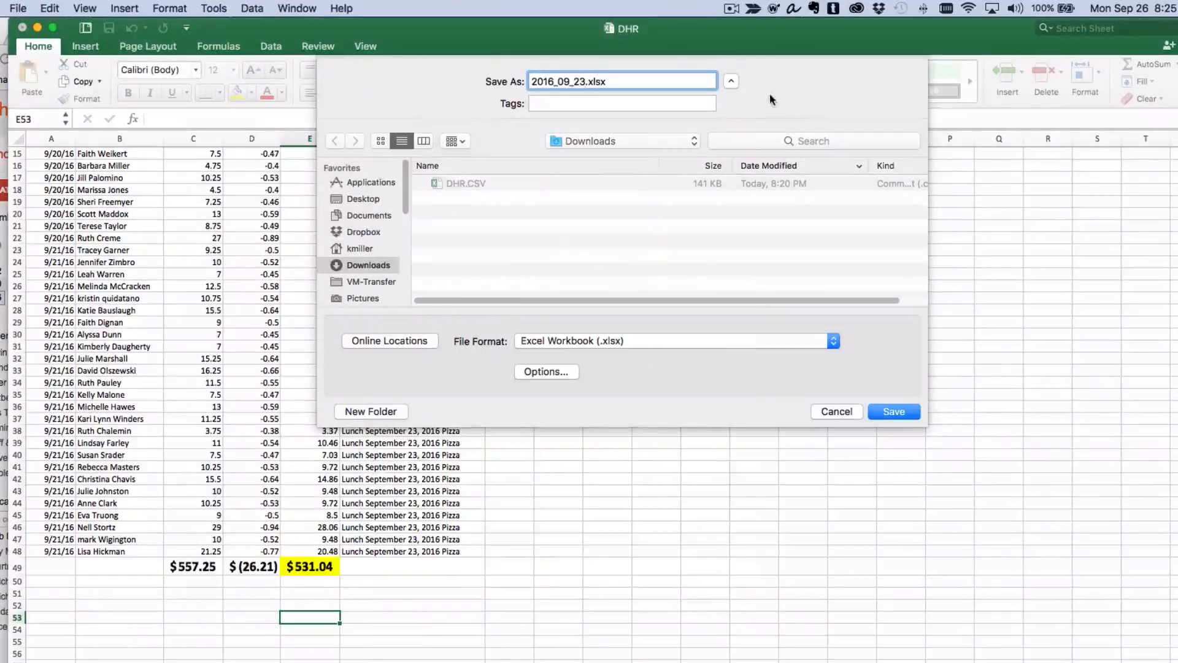
{"action": "type", "text": "Enrichment Lu"}
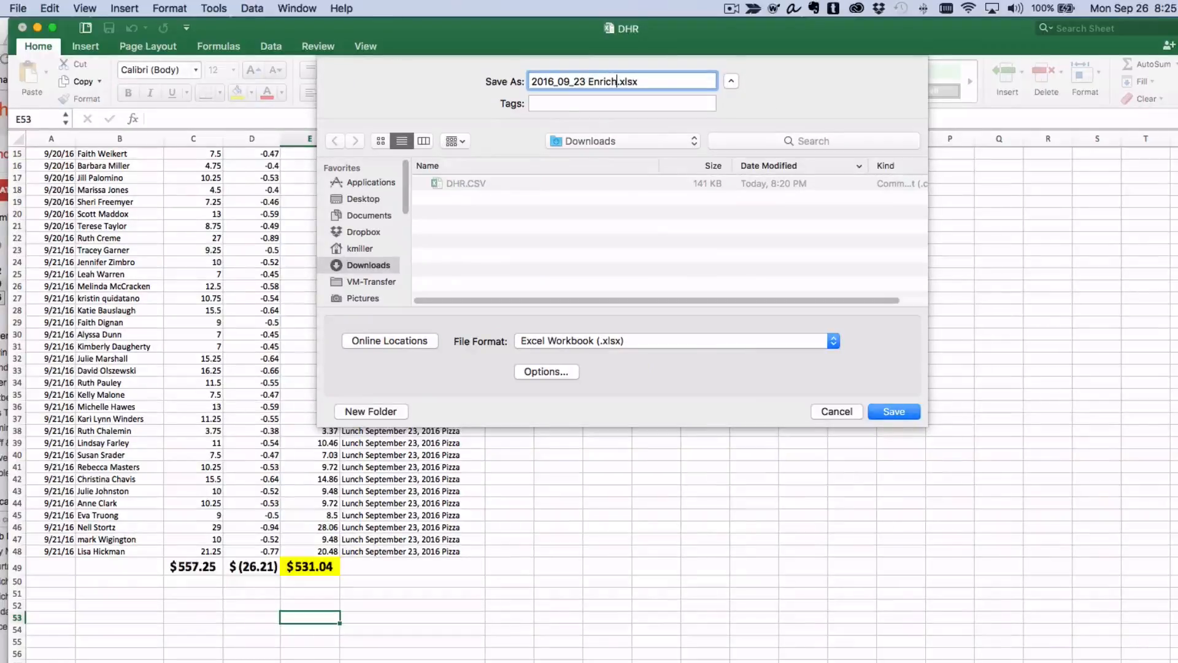
{"action": "type", "text": "nch Deposit"}
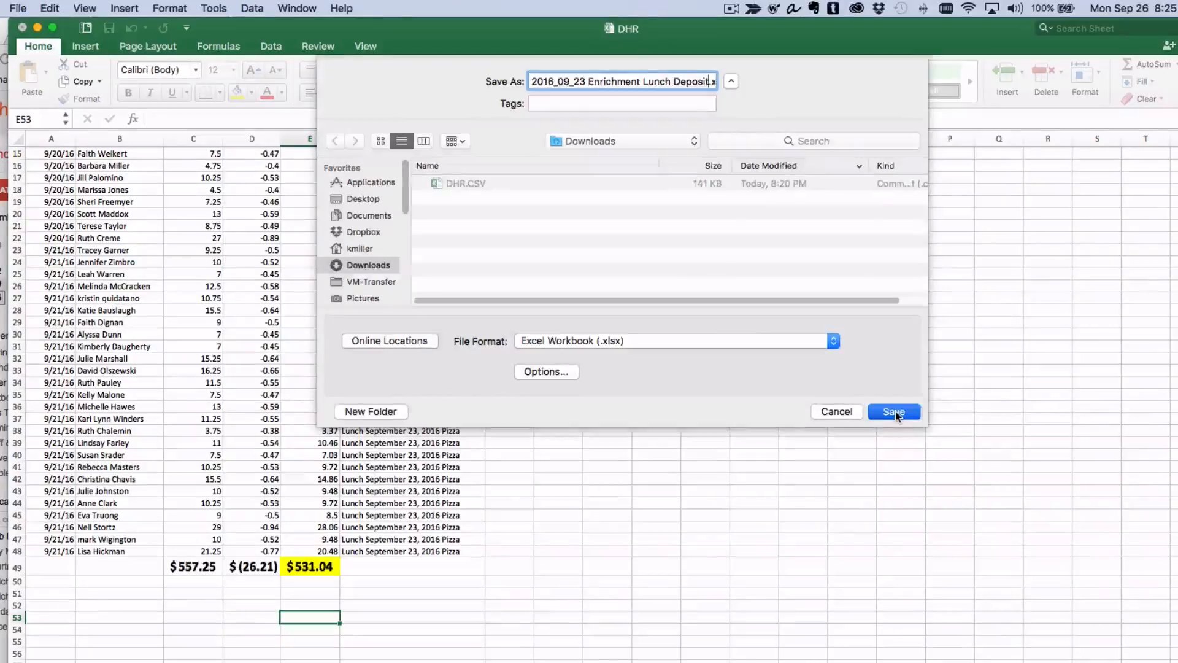
{"action": "left_click", "coordinate": [893, 411]}
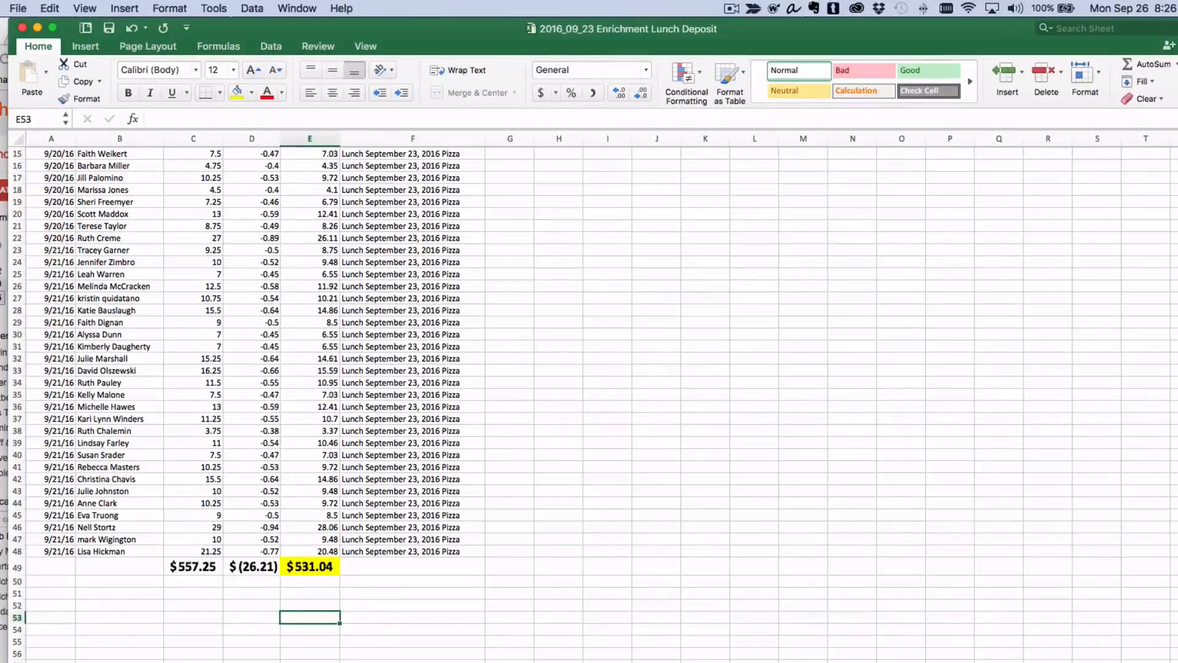
Move the saved 2016_09_23 Enrichment Lunch Deposit.xlsx from Downloads into the 2016 PayPal Deposits folder.
{"action": "key", "text": "super+Tab"}
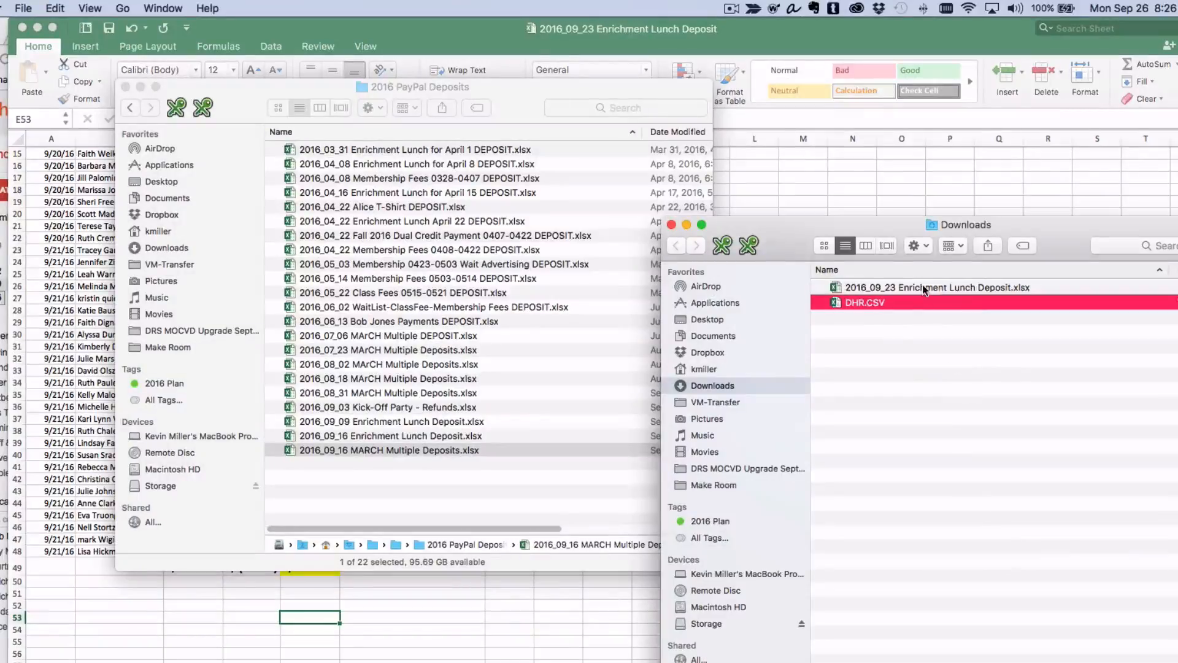
{"action": "left_click_drag", "start_coordinate": [924, 289], "coordinate": [481, 514]}
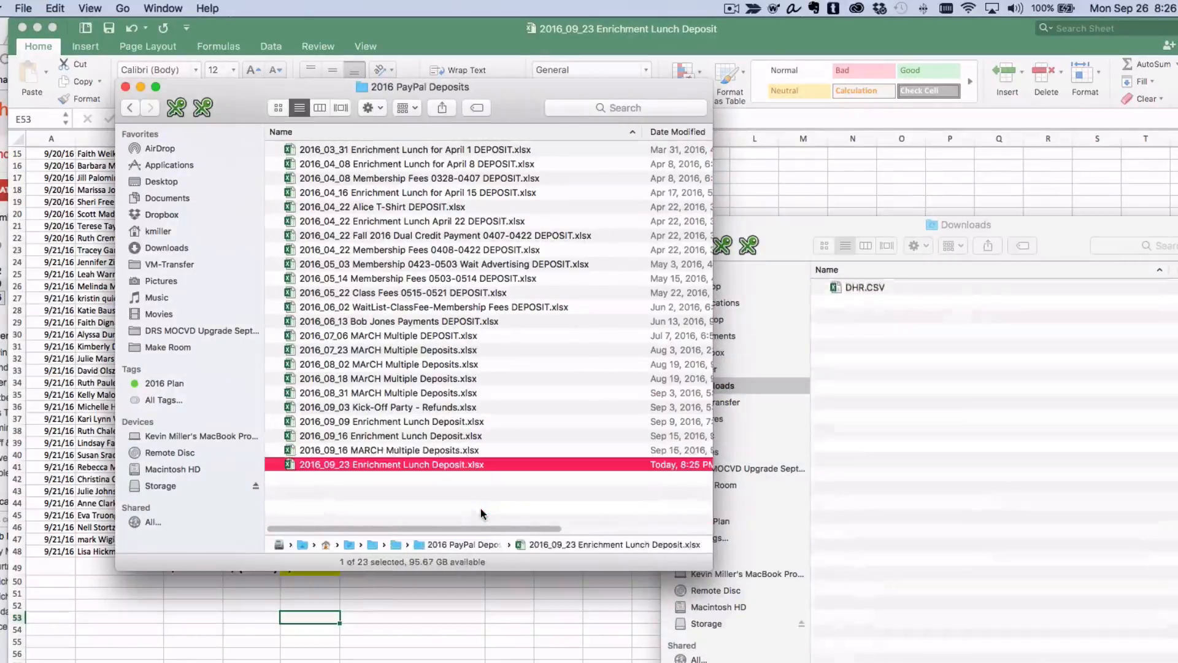
{"action": "left_click_drag", "start_coordinate": [489, 86], "coordinate": [982, 95]}
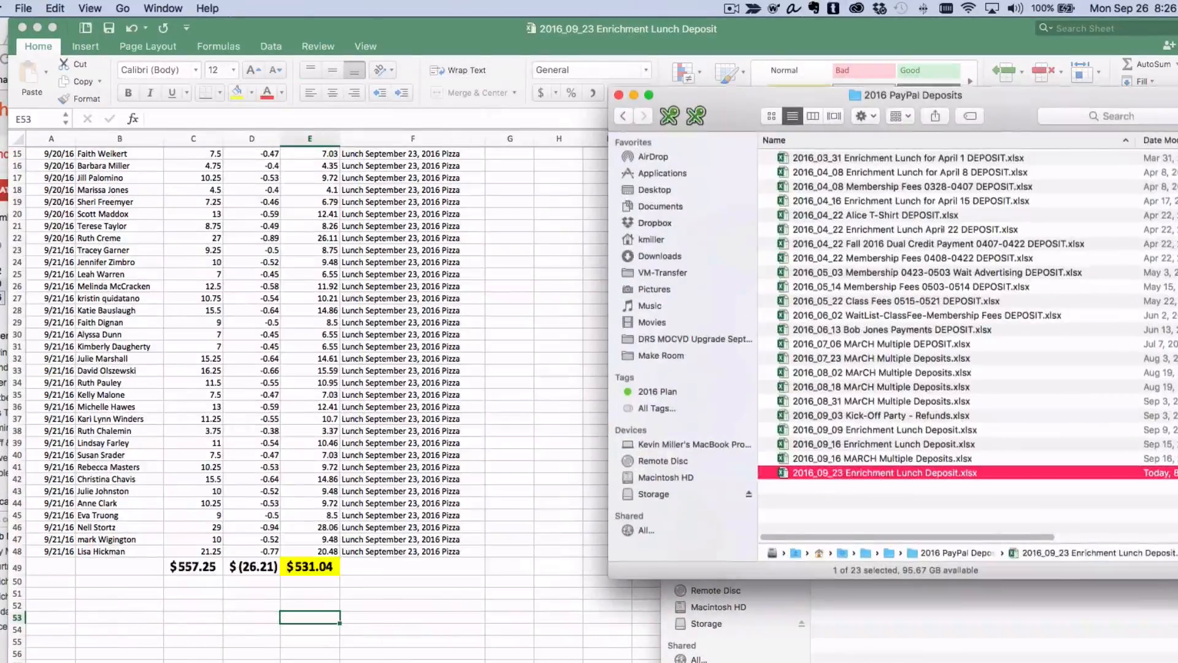
Open Gmail in a new browser tab, bring up the Deposit for Lunches 9/23 message and add blank lines below its body.
{"action": "key", "text": "super+Tab"}
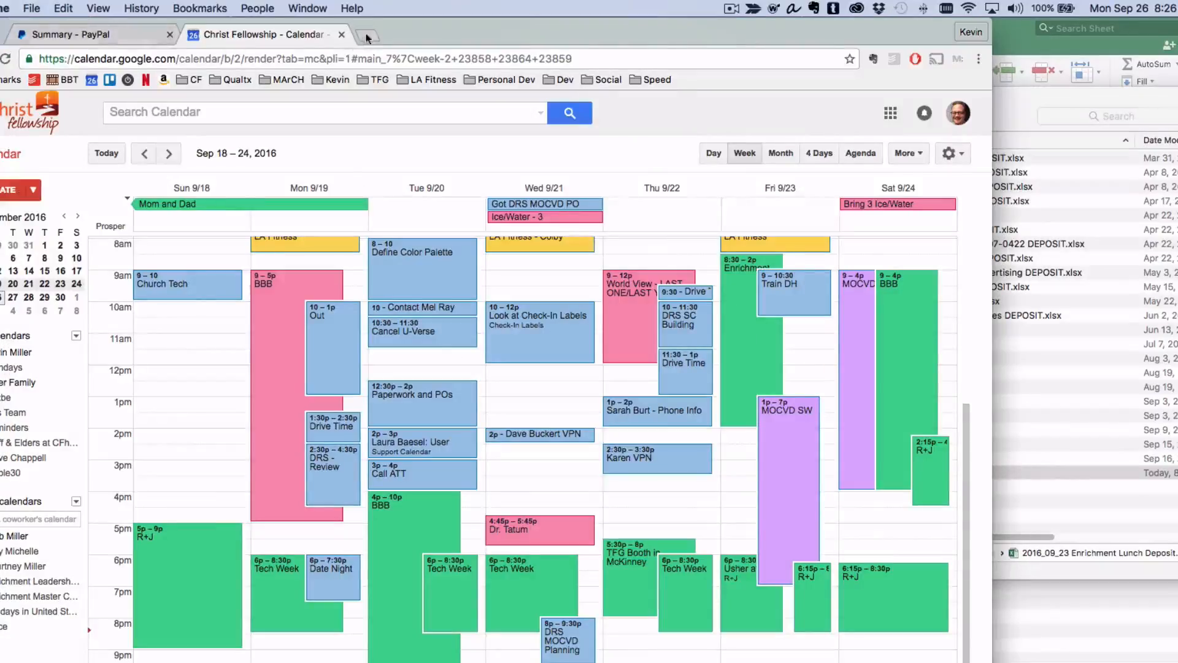
{"action": "key", "text": "super+t"}
{"action": "left_click", "coordinate": [290, 81]}
{"action": "left_click", "coordinate": [292, 102]}
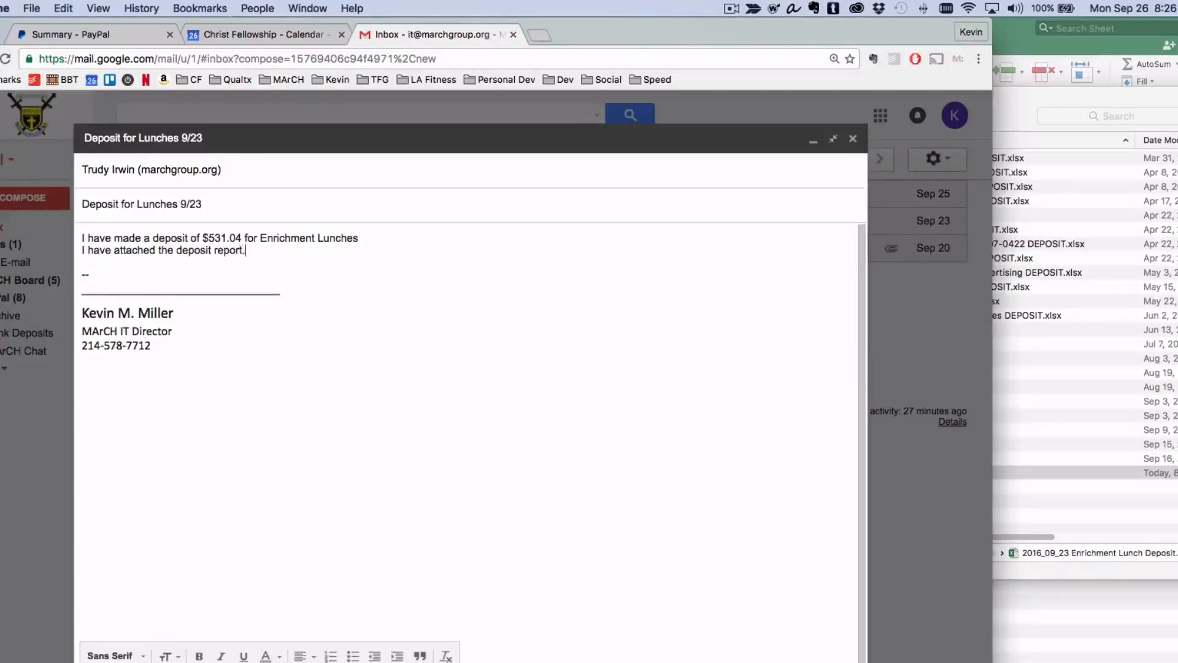
{"action": "key", "text": "Return"}
{"action": "key", "text": "Return"}
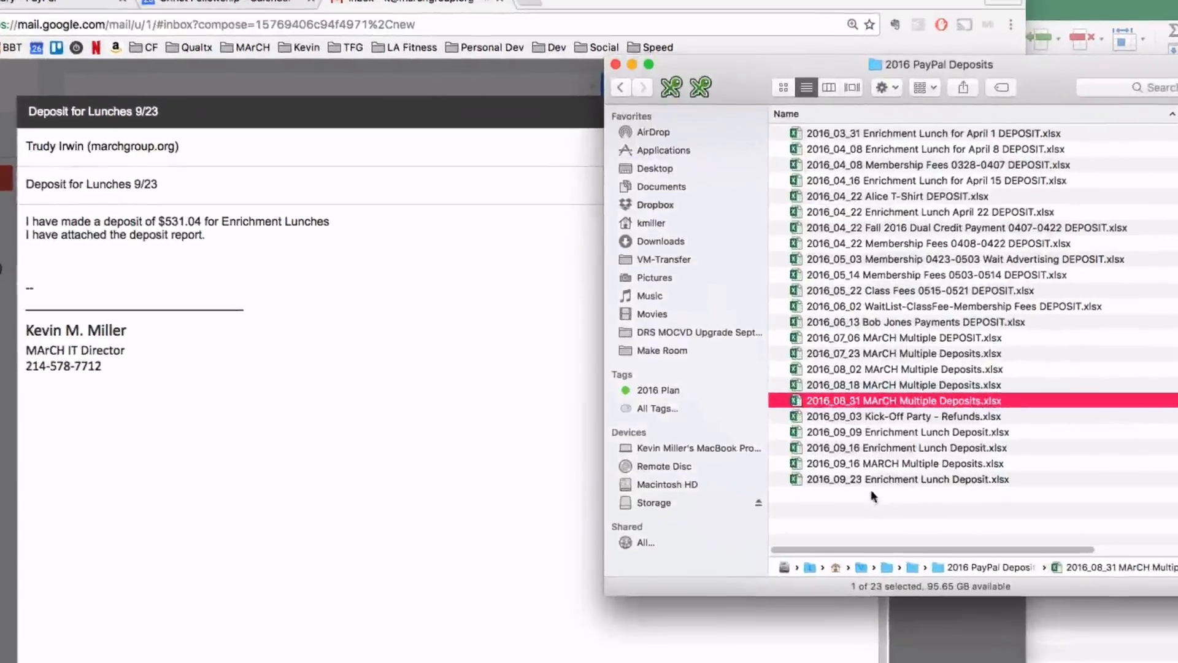
Attach 2016_09_23 Enrichment Lunch Deposit.xlsx from the deposits folder to the email.
{"action": "left_click", "coordinate": [848, 472]}
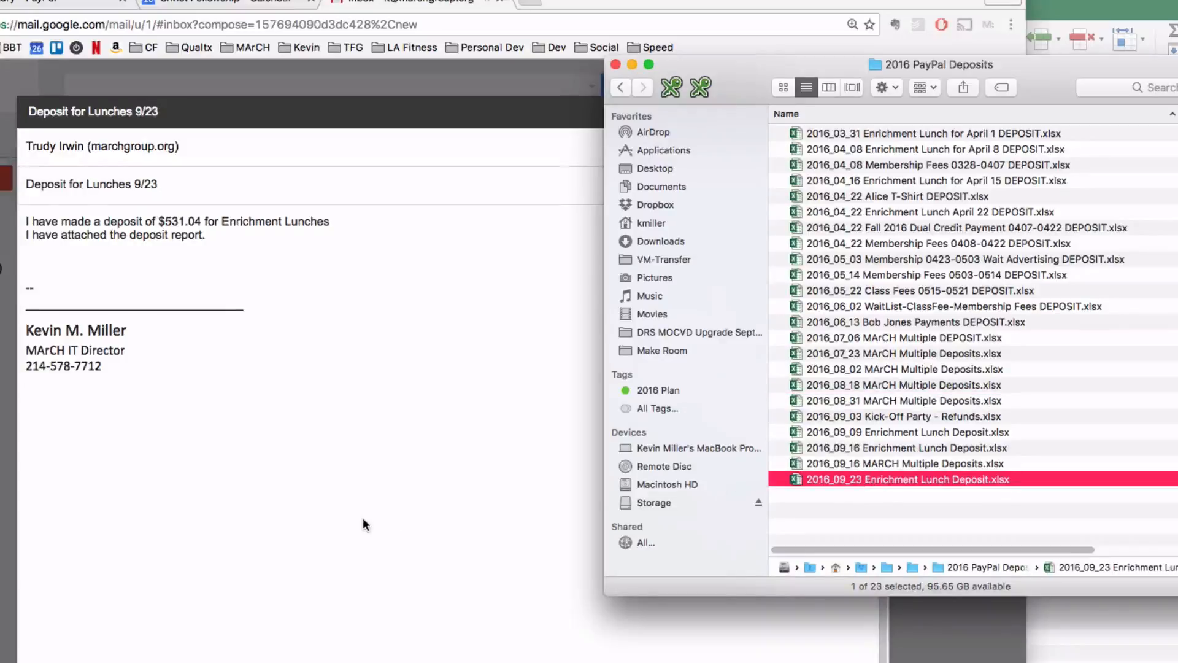
{"action": "left_click_drag", "start_coordinate": [792, 480], "coordinate": [506, 499]}
{"action": "left_click", "coordinate": [219, 150]}
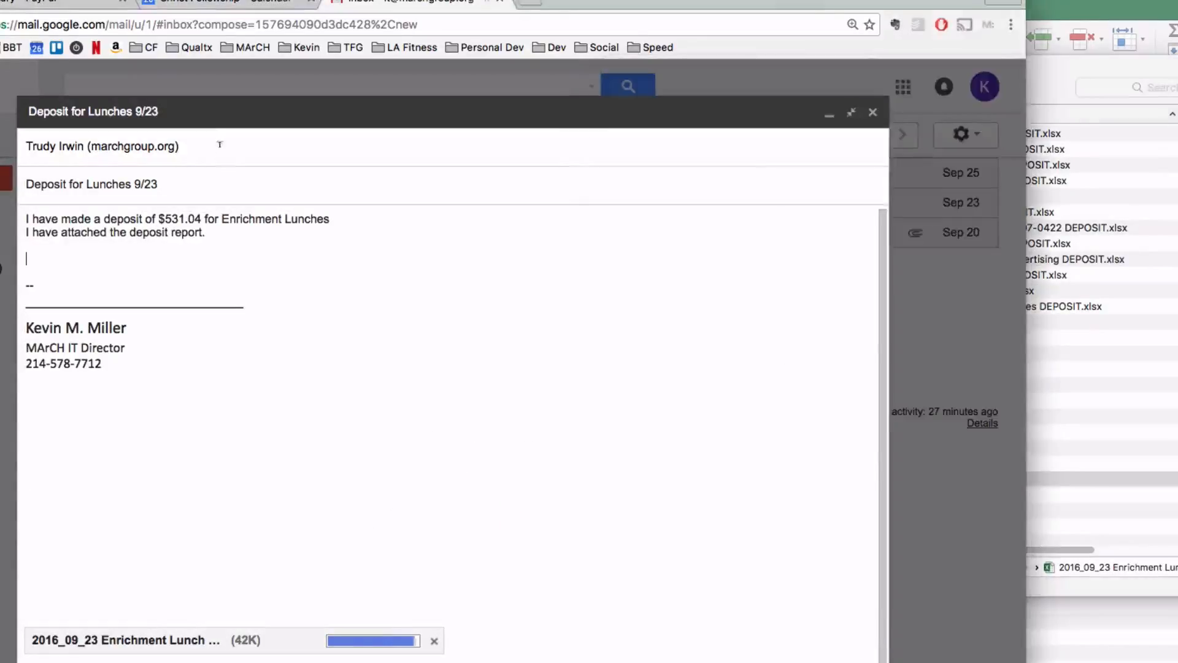
{"action": "left_click", "coordinate": [219, 145]}
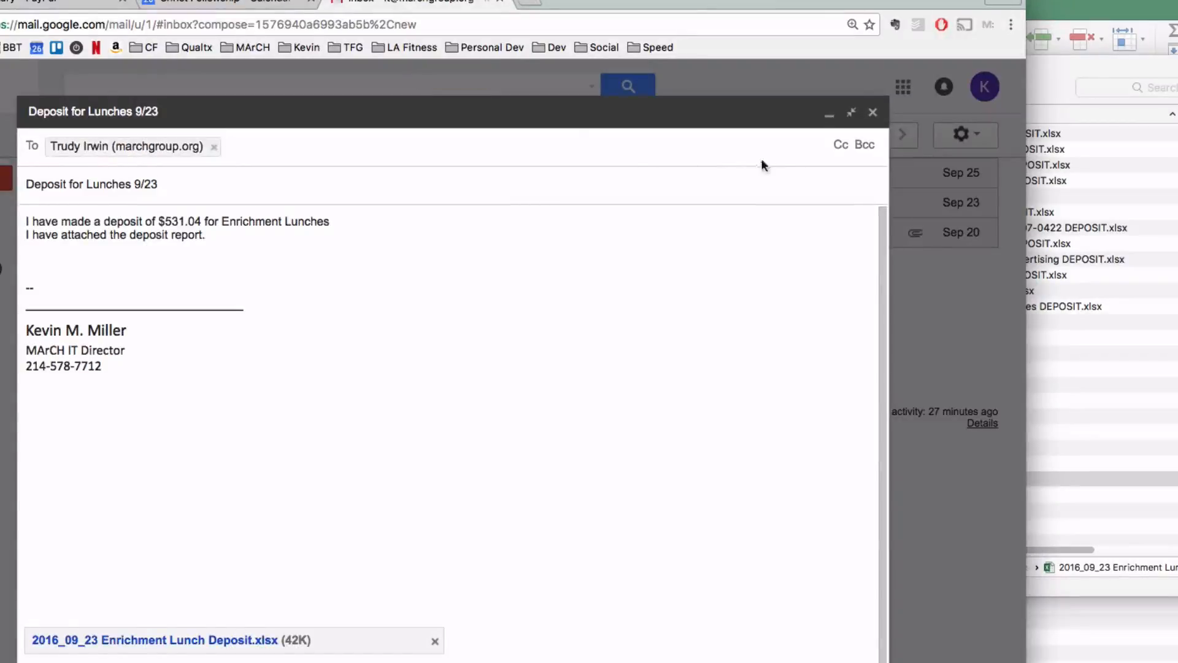
Add the treasurer's contact as a Cc recipient and send the email.
{"action": "left_click", "coordinate": [841, 144]}
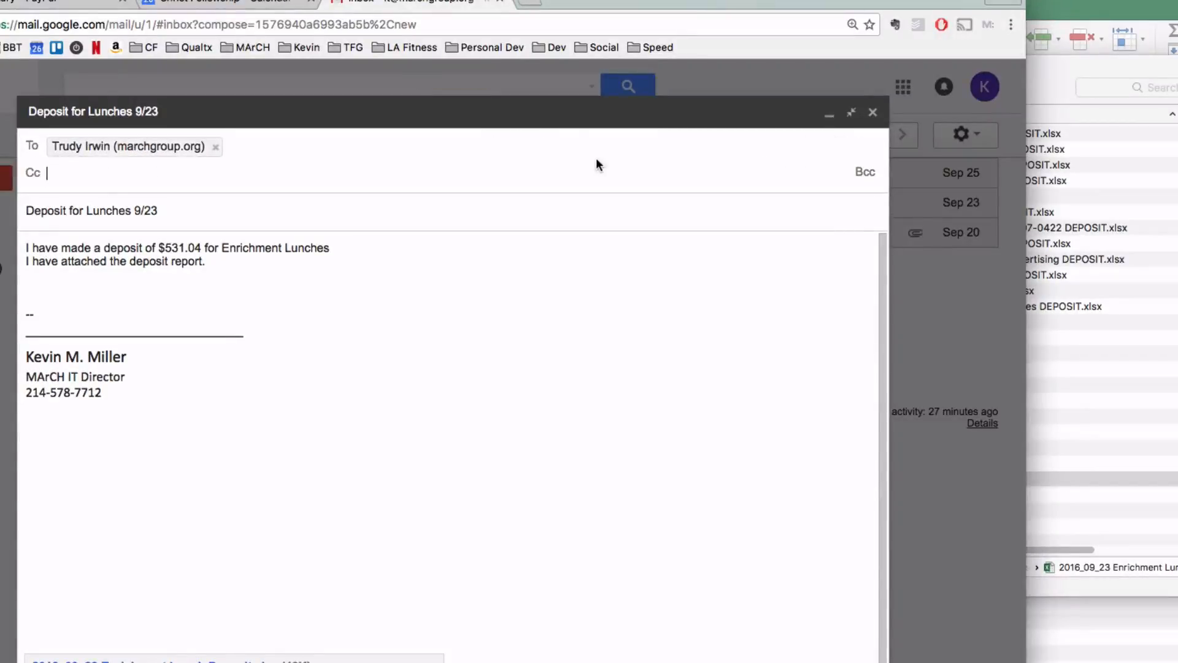
{"action": "type", "text": "Nela"}
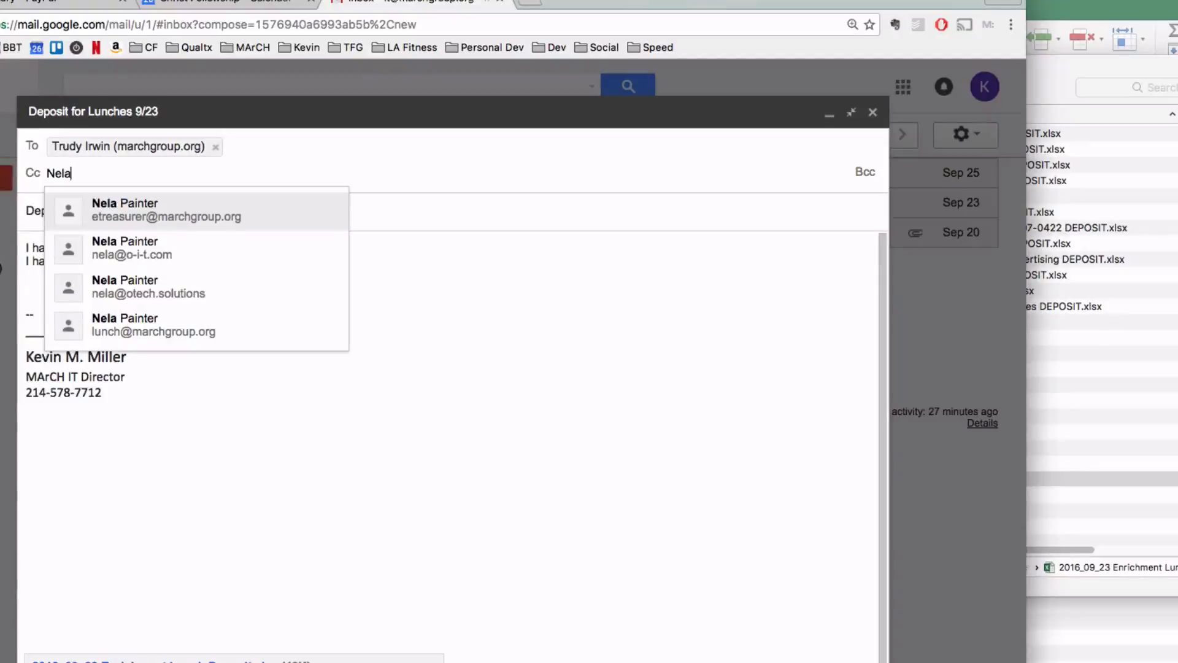
{"action": "key", "text": "Return"}
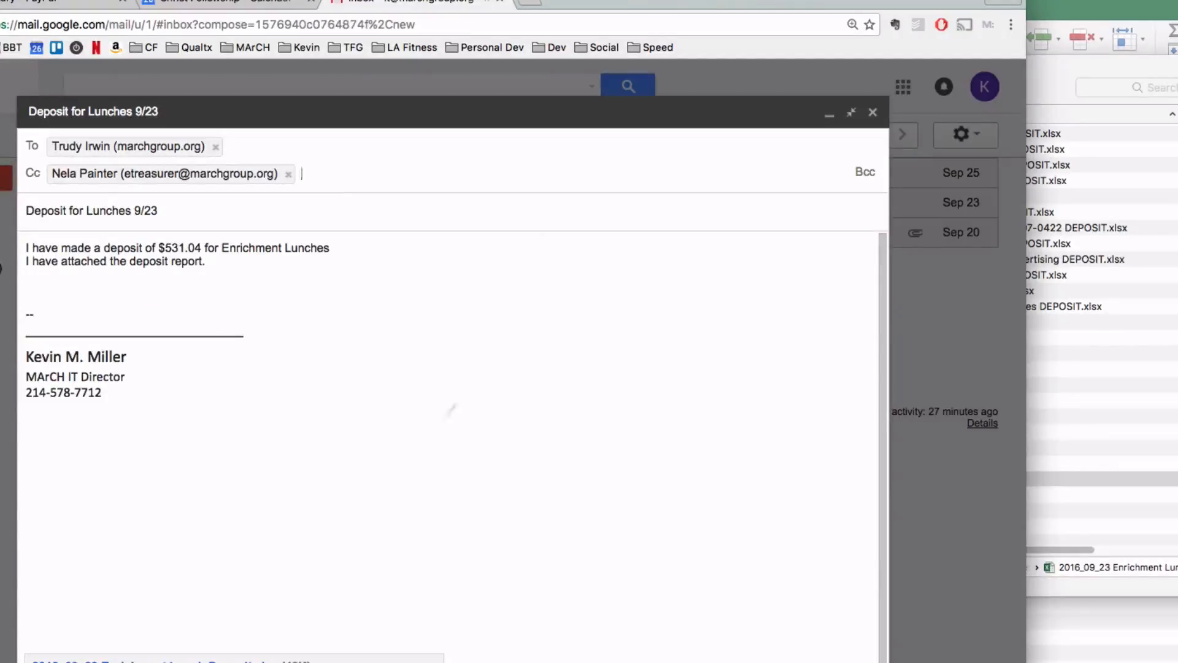
{"action": "key", "text": "super+Return"}
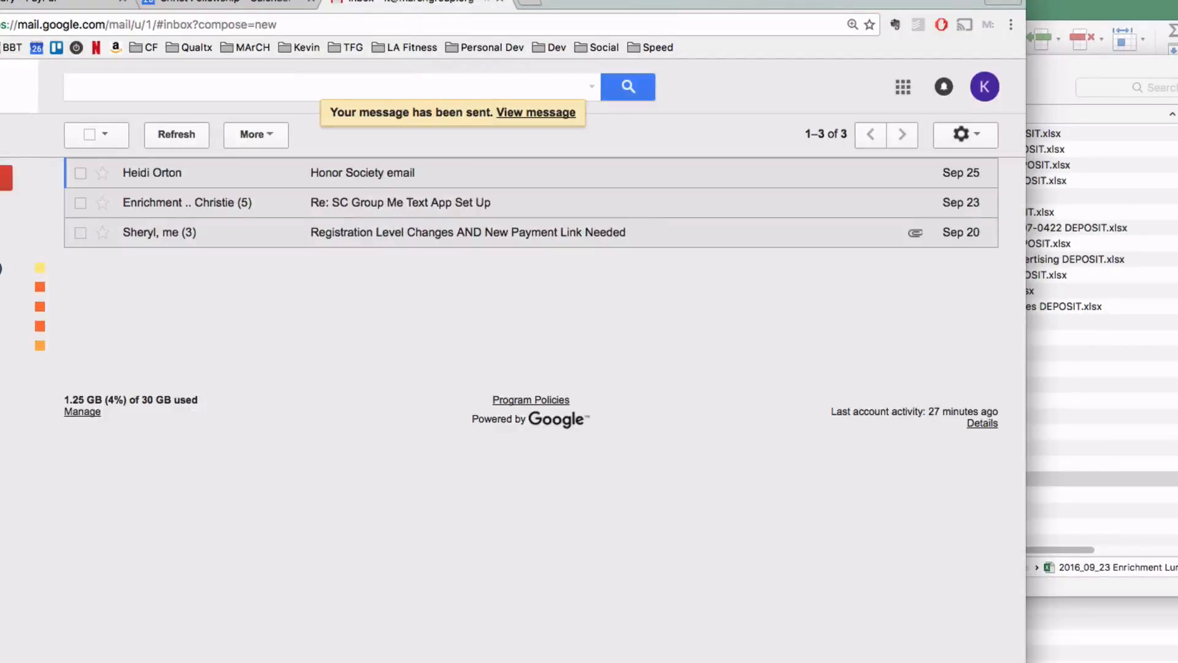